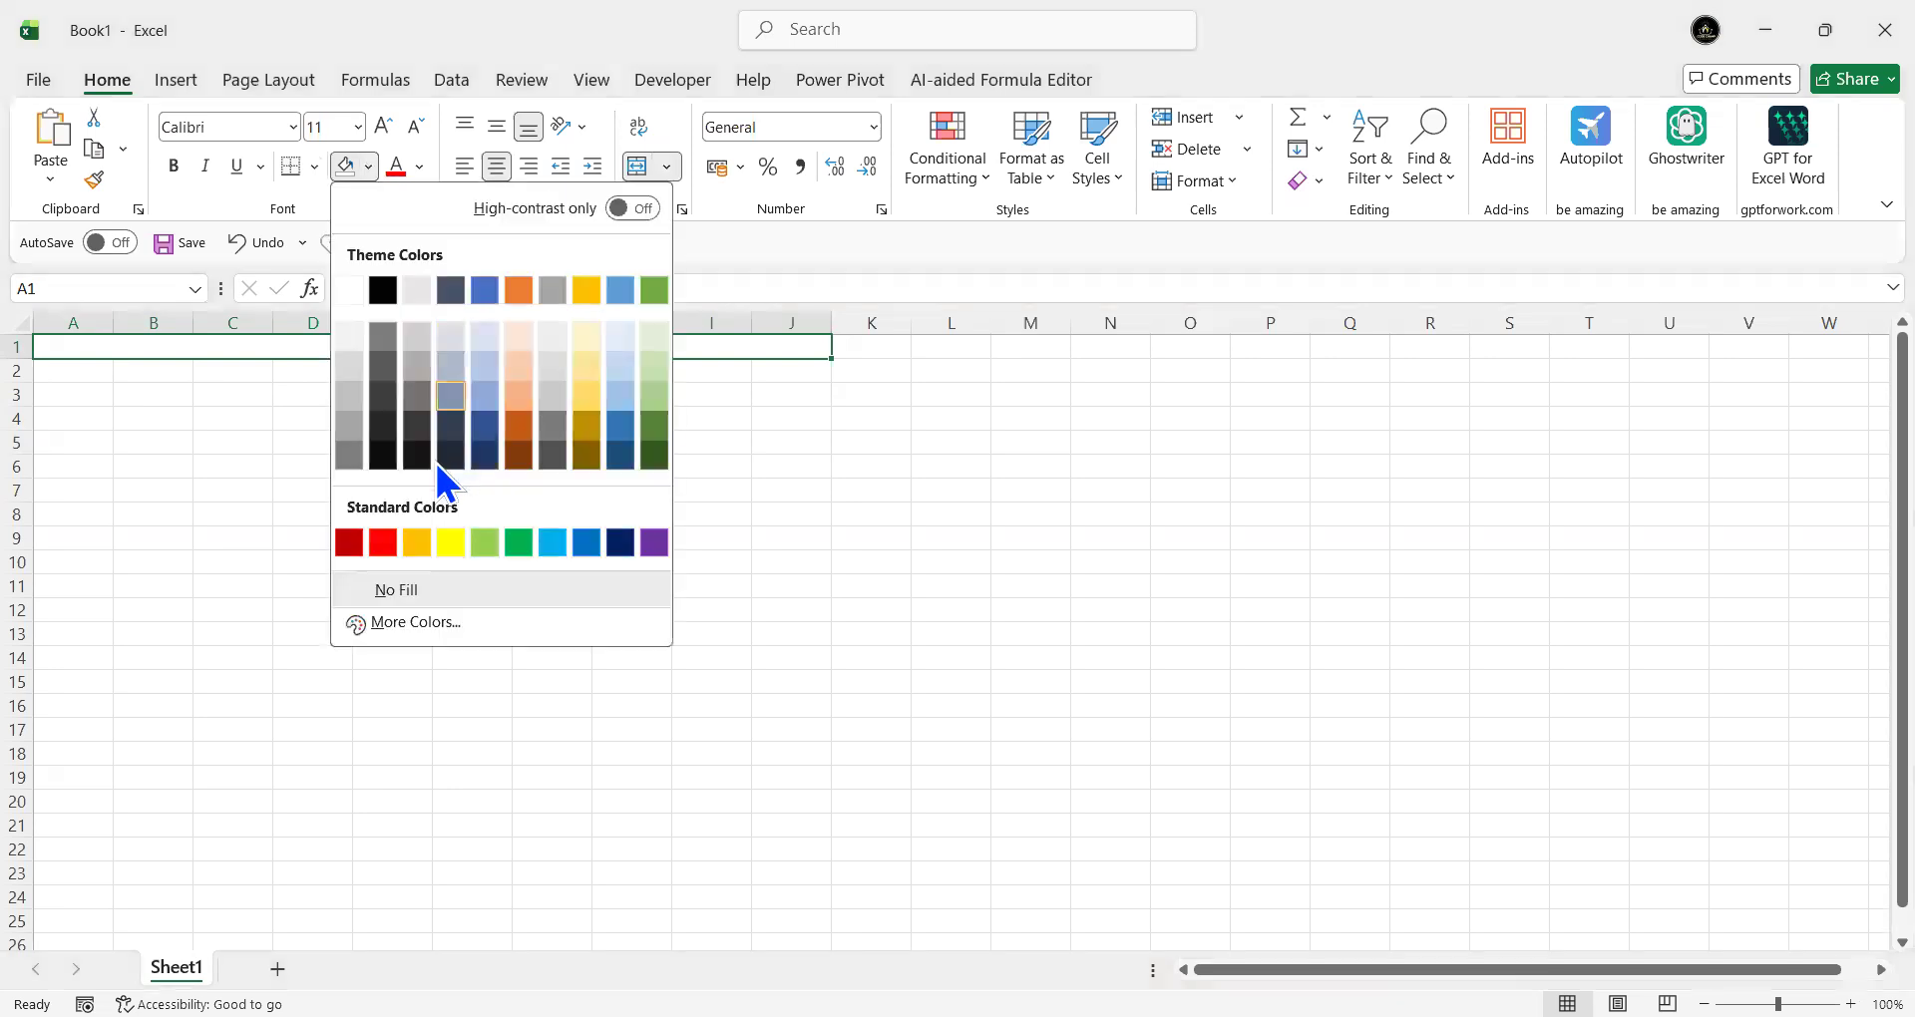
# - Fill cells A1:J1 with a pale pink chosen from the More Colors hexagon palette
pyautogui.click(395, 622)
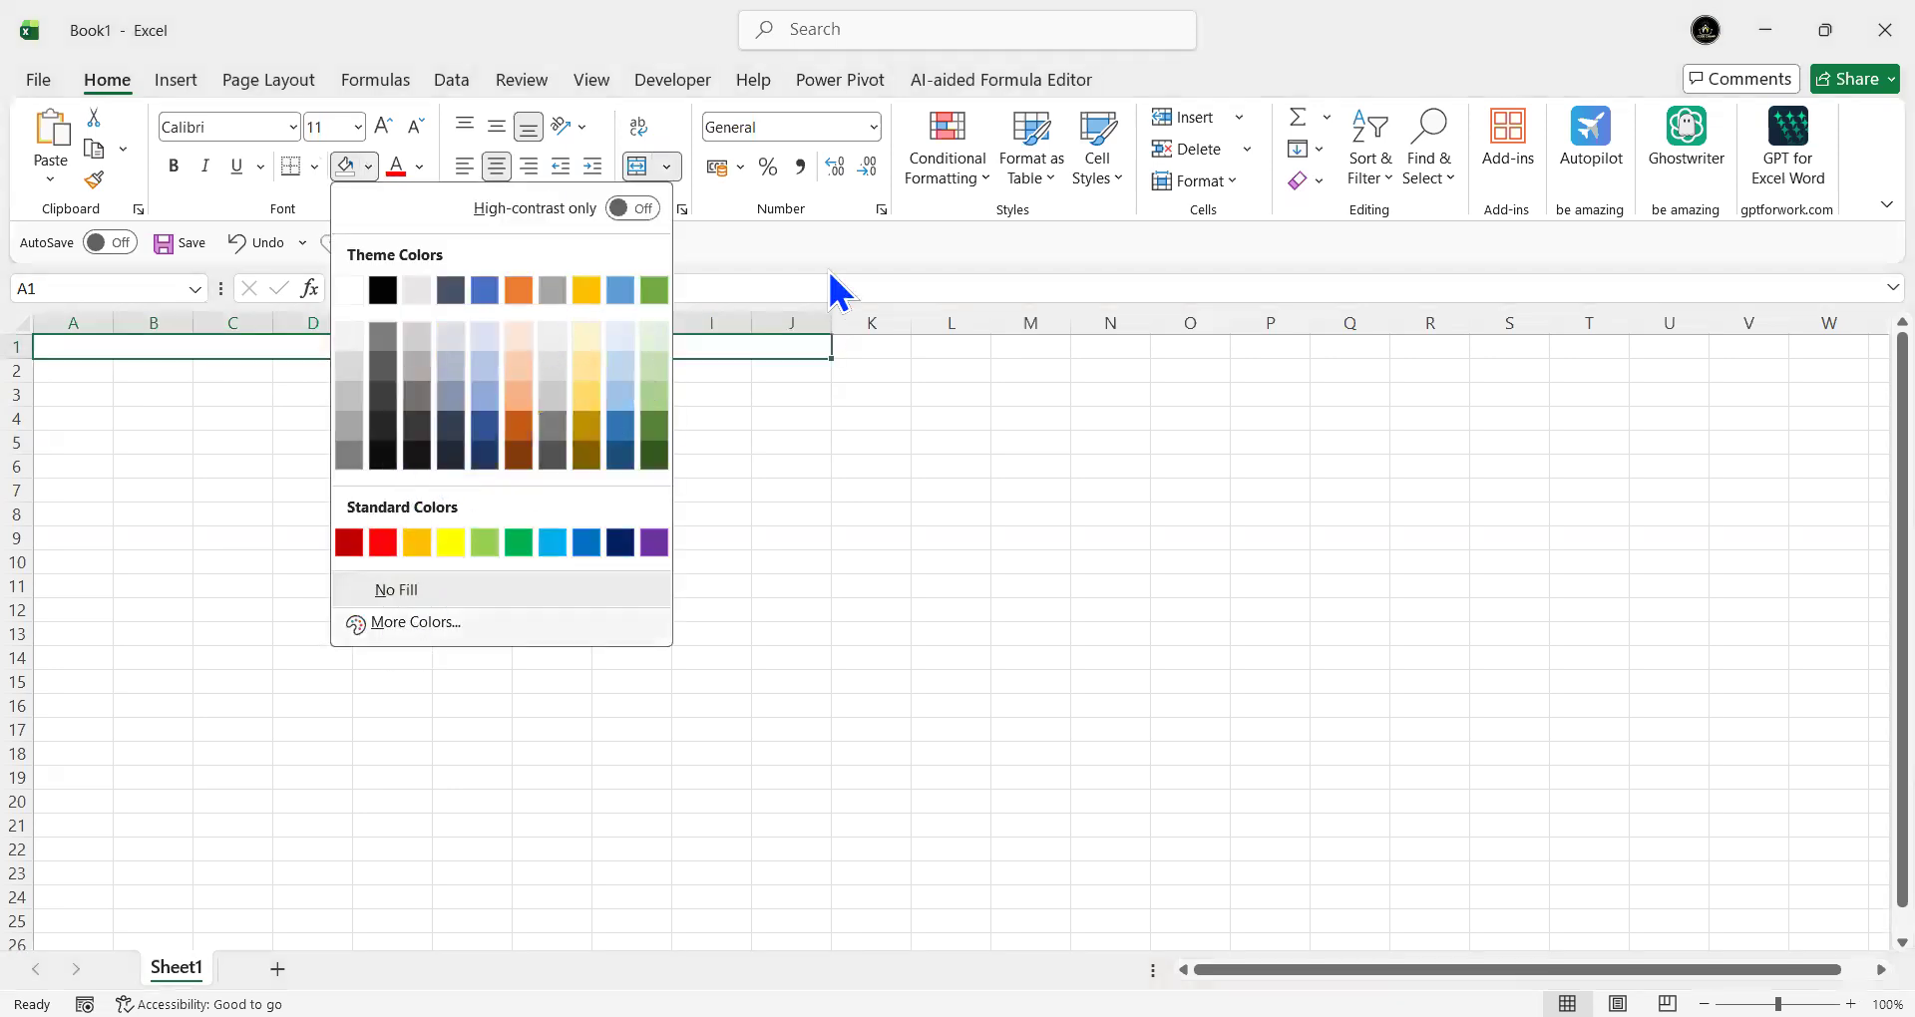
pyautogui.click(859, 255)
pyautogui.click(858, 230)
pyautogui.click(861, 211)
pyautogui.click(833, 230)
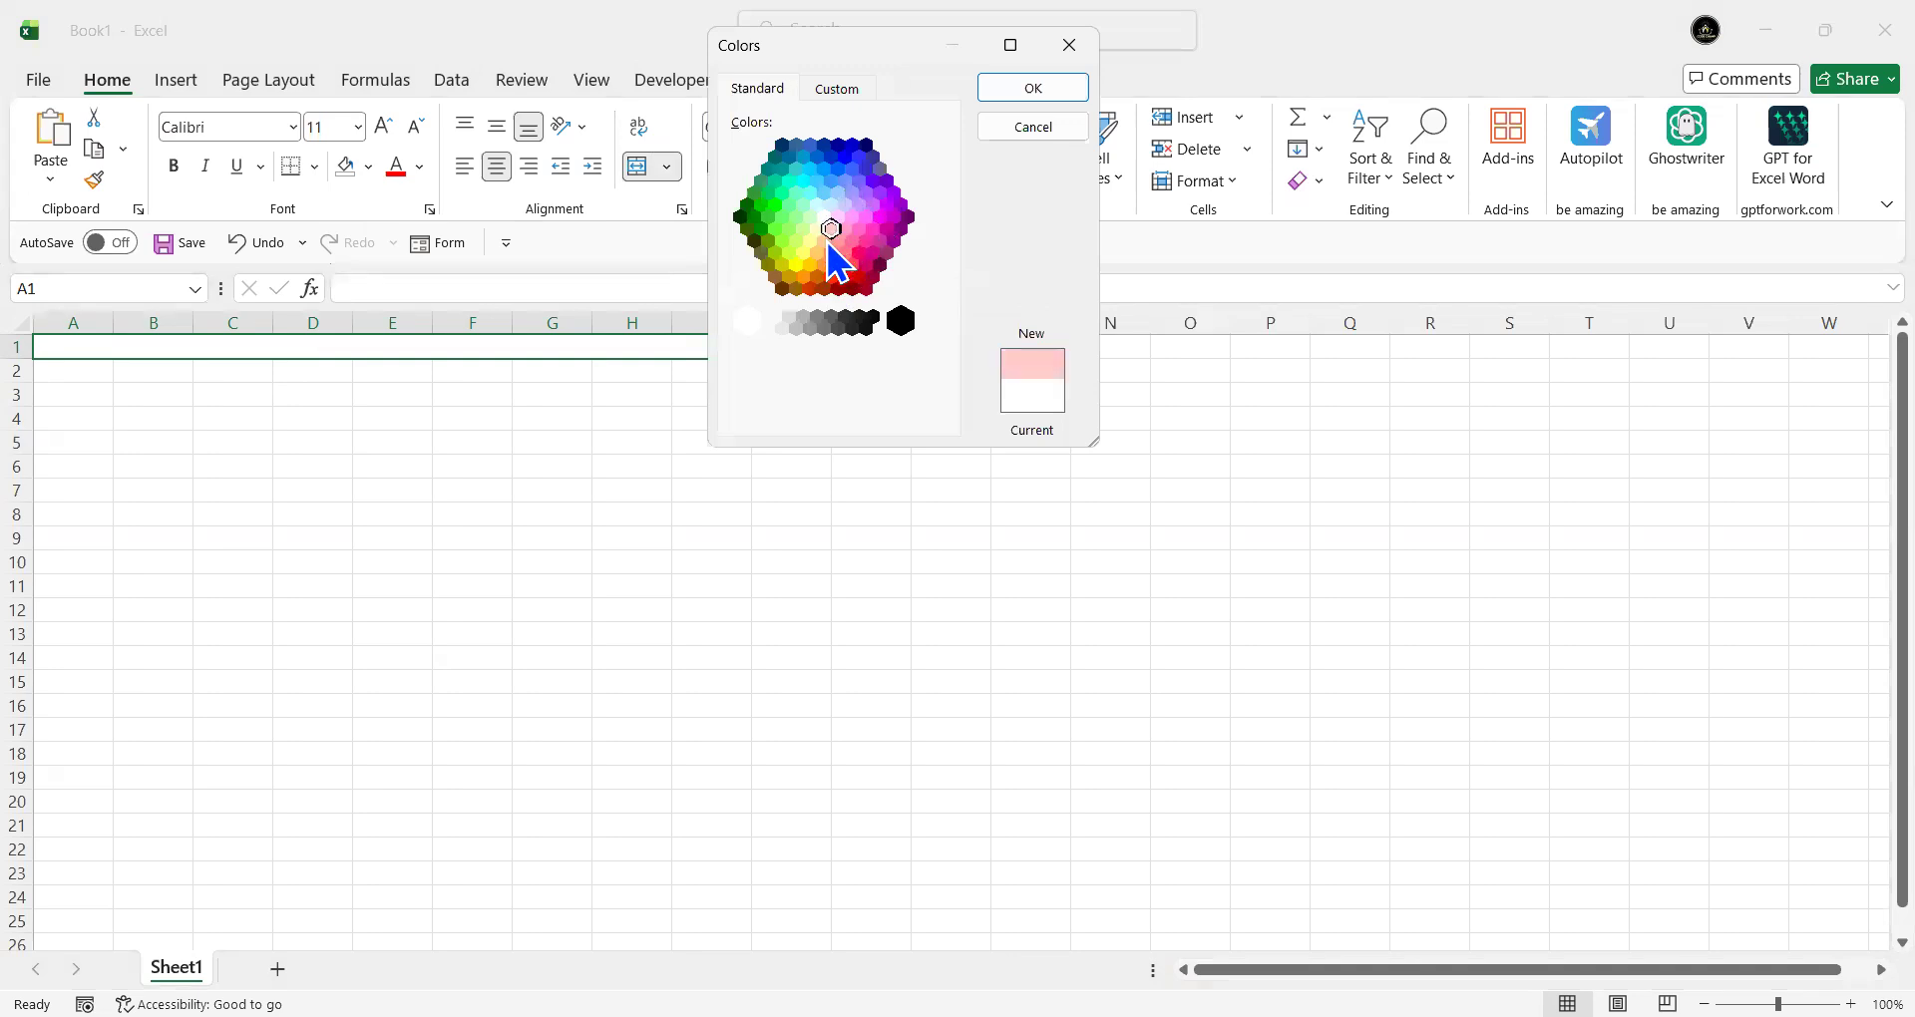
pyautogui.press('Return')
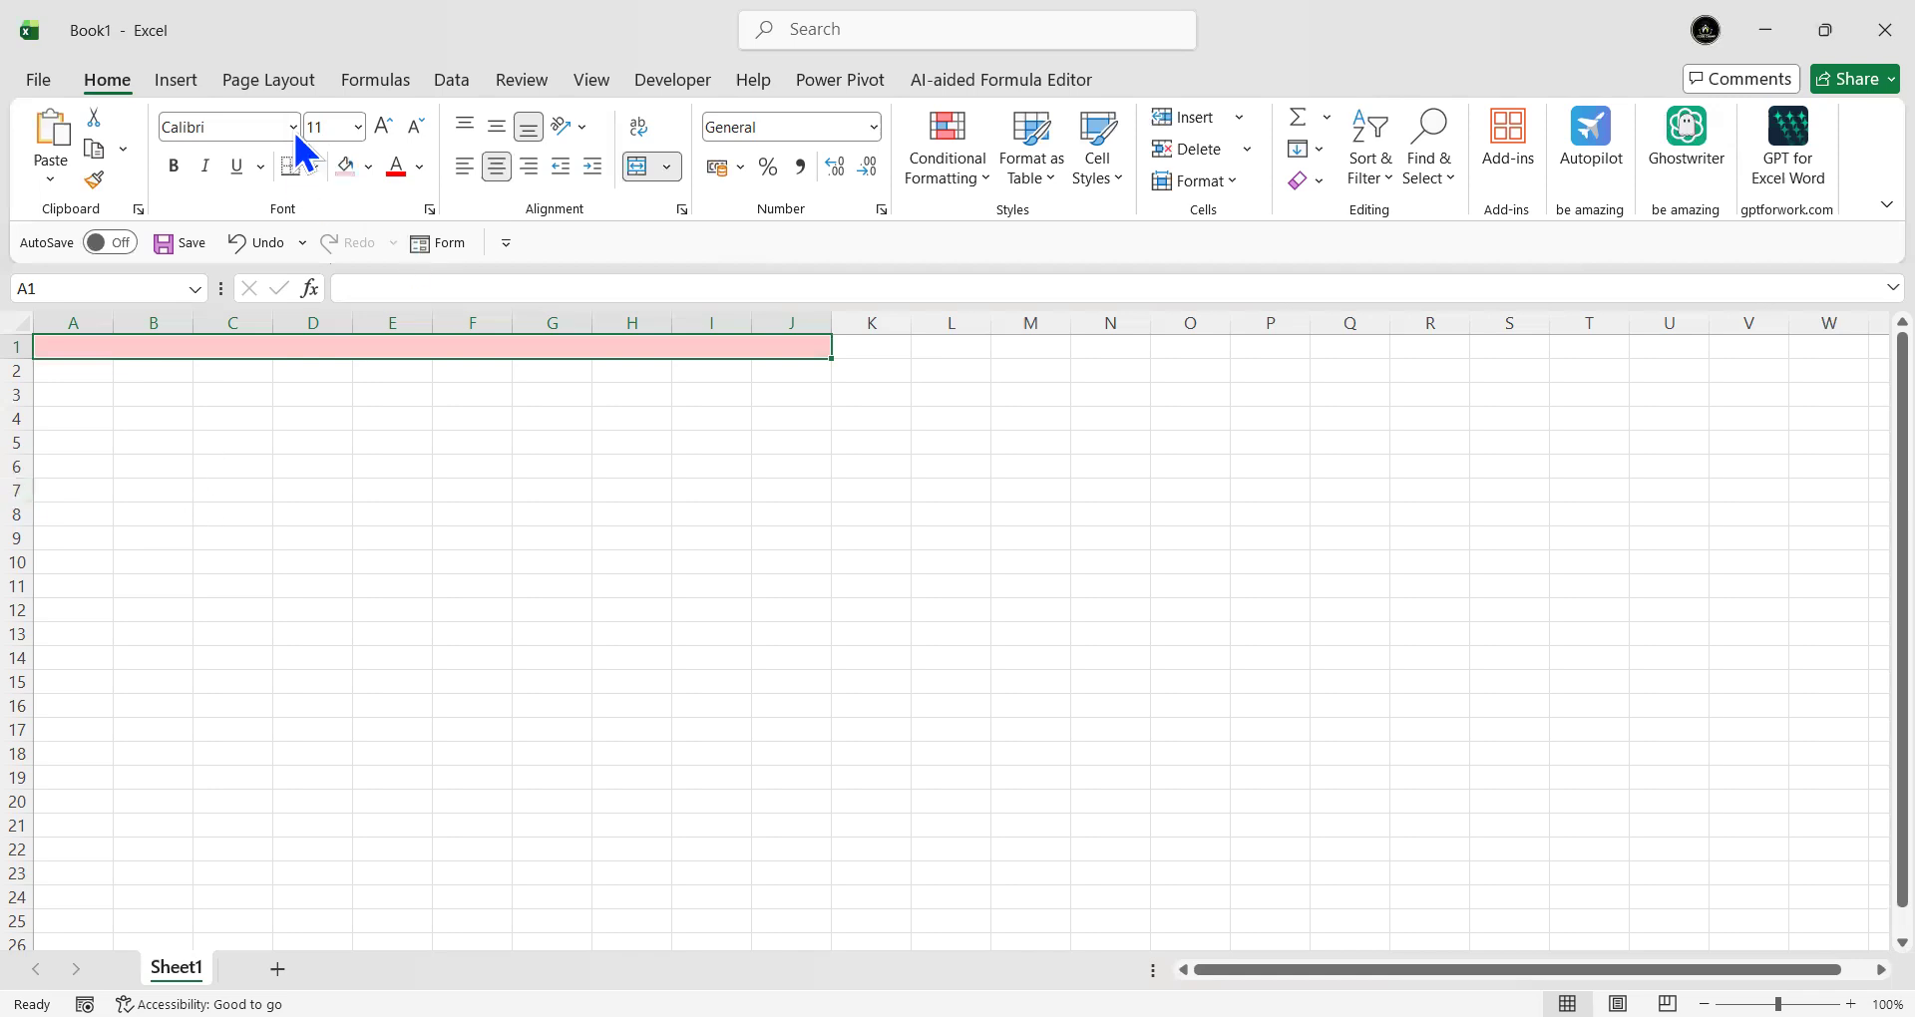
pyautogui.scroll(-1, 292, 128)
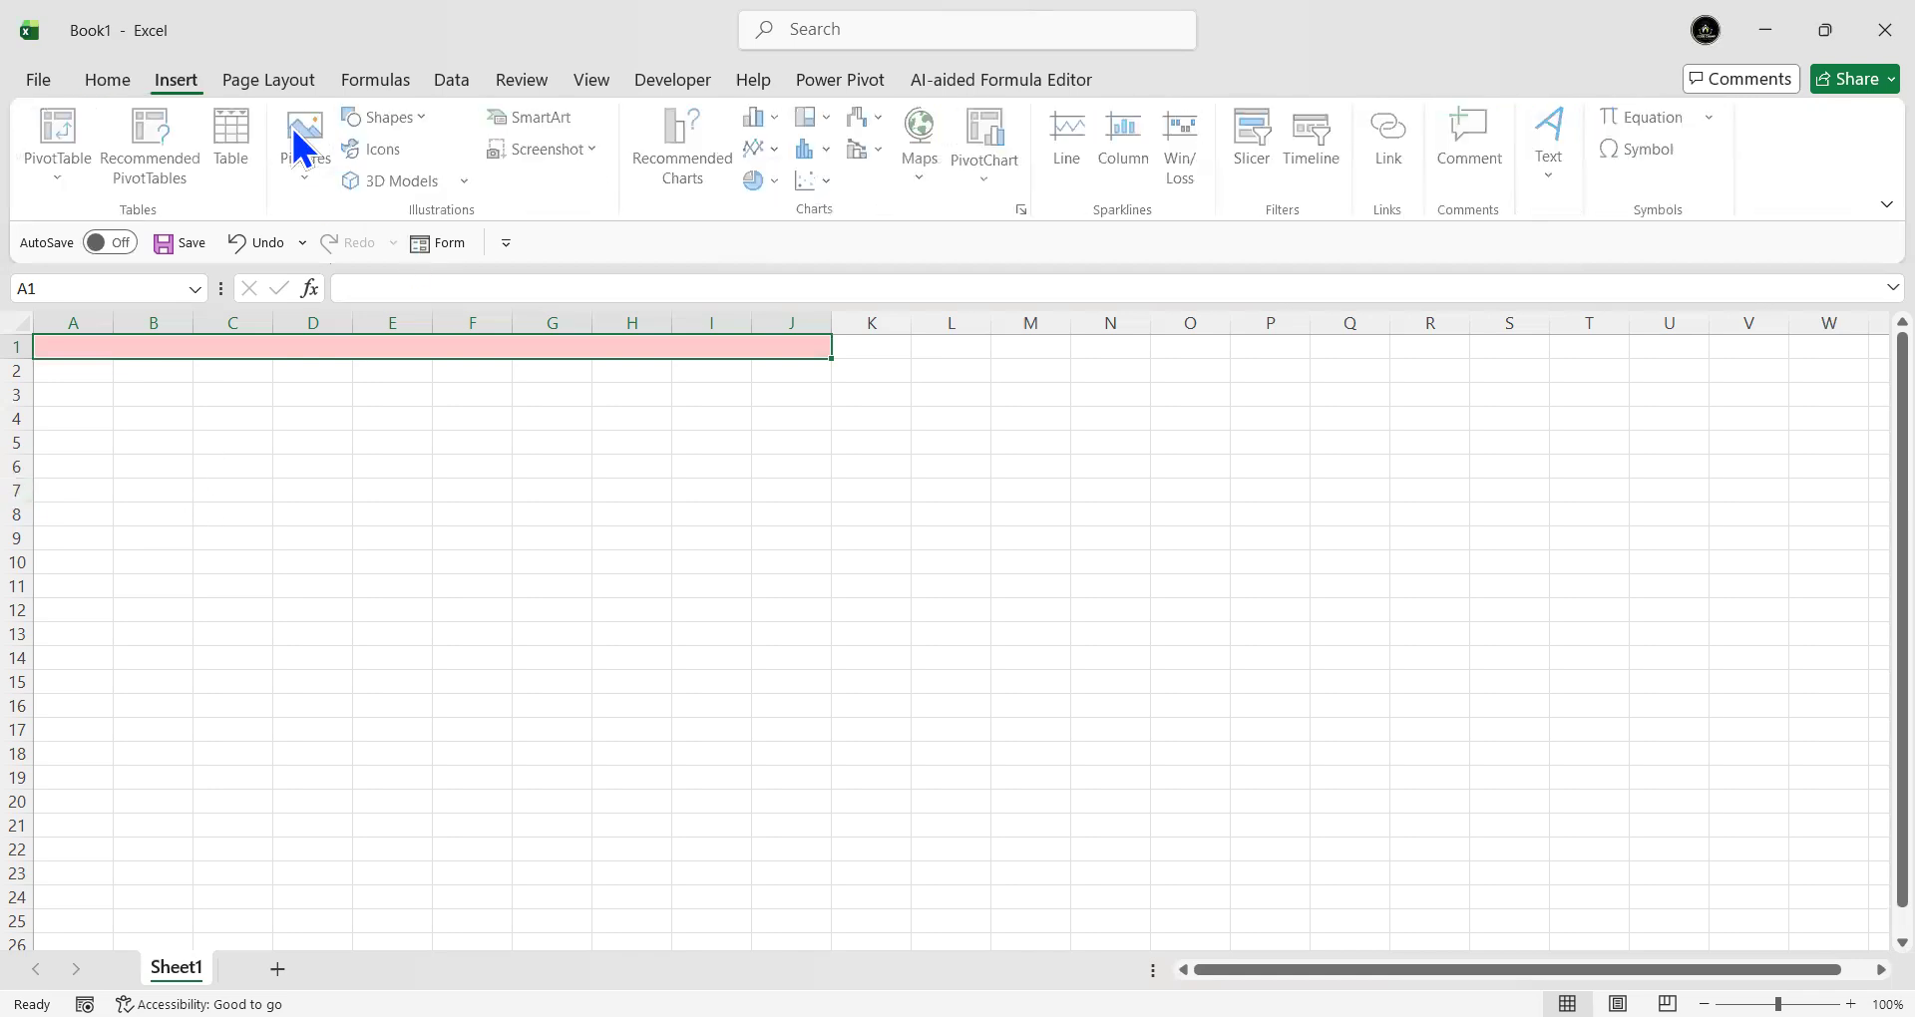
# - Draw a rectangle shape spanning from A2 down to about C7
pyautogui.click(426, 120)
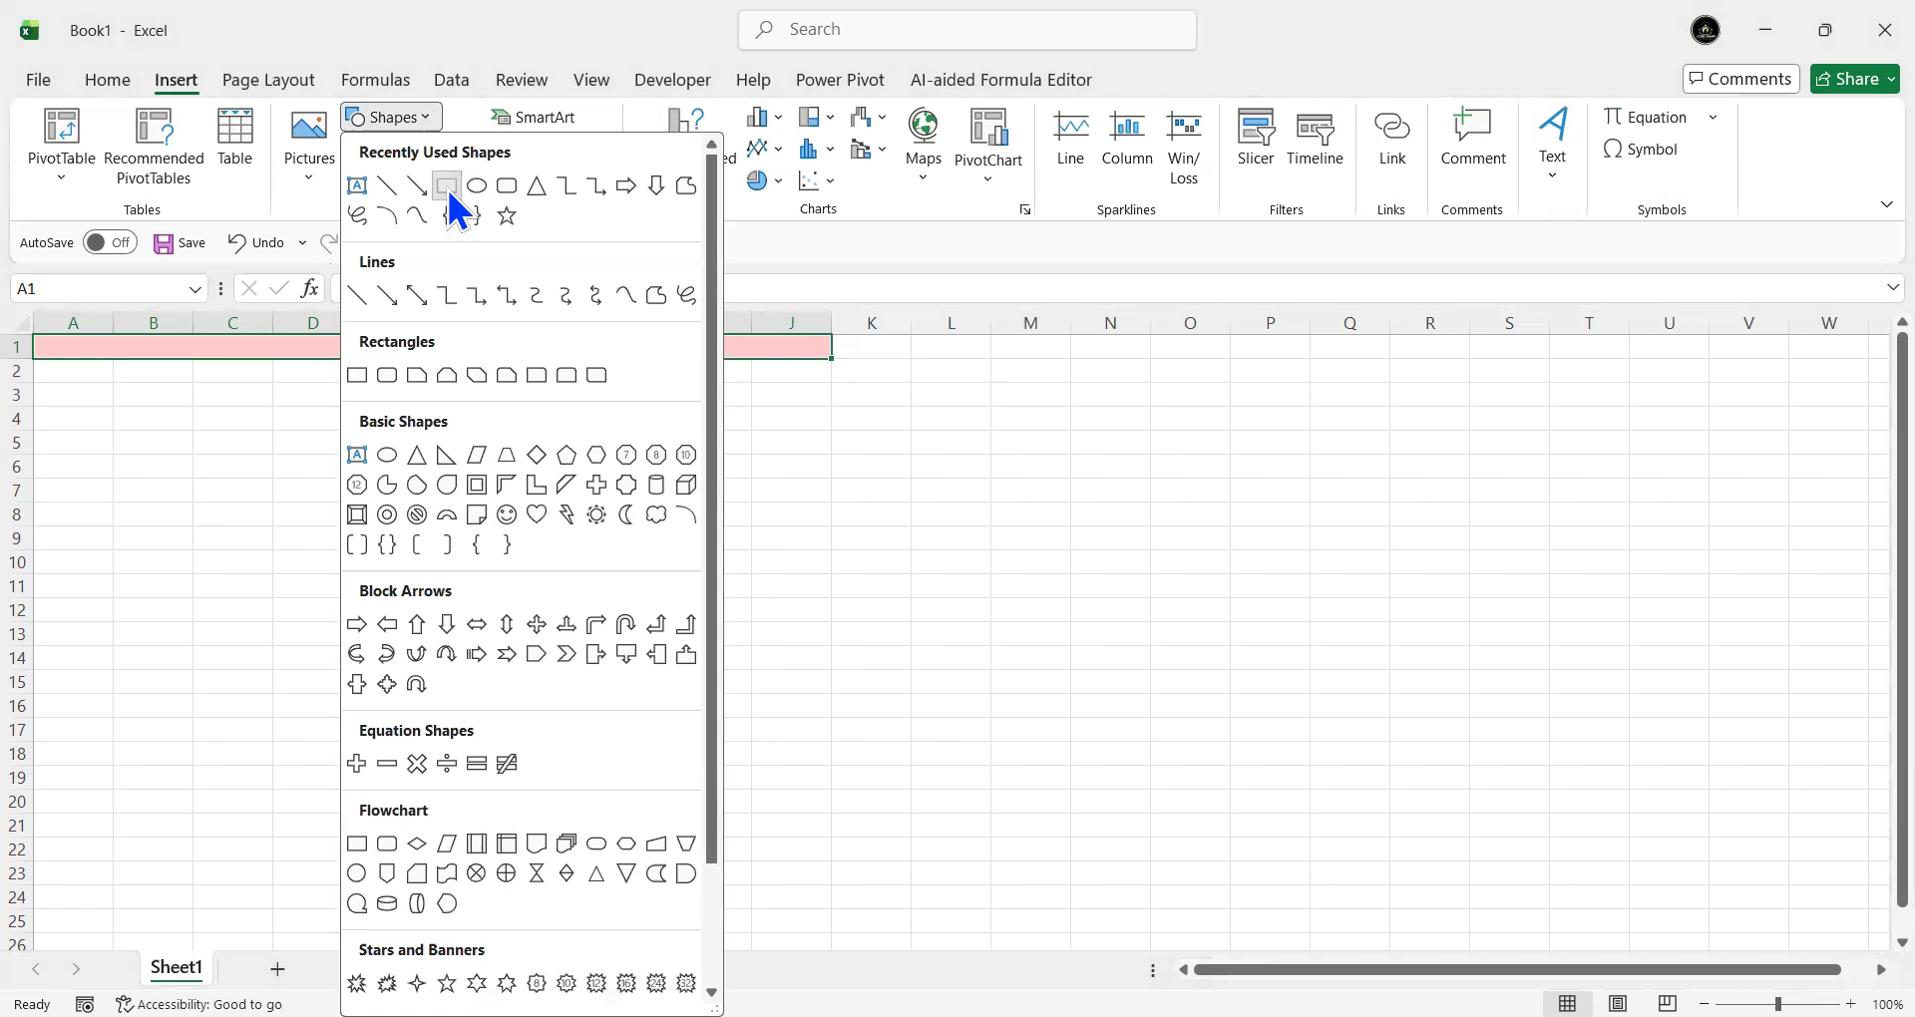
pyautogui.click(445, 185)
pyautogui.moveTo(36, 361); pyautogui.dragTo(273, 504)
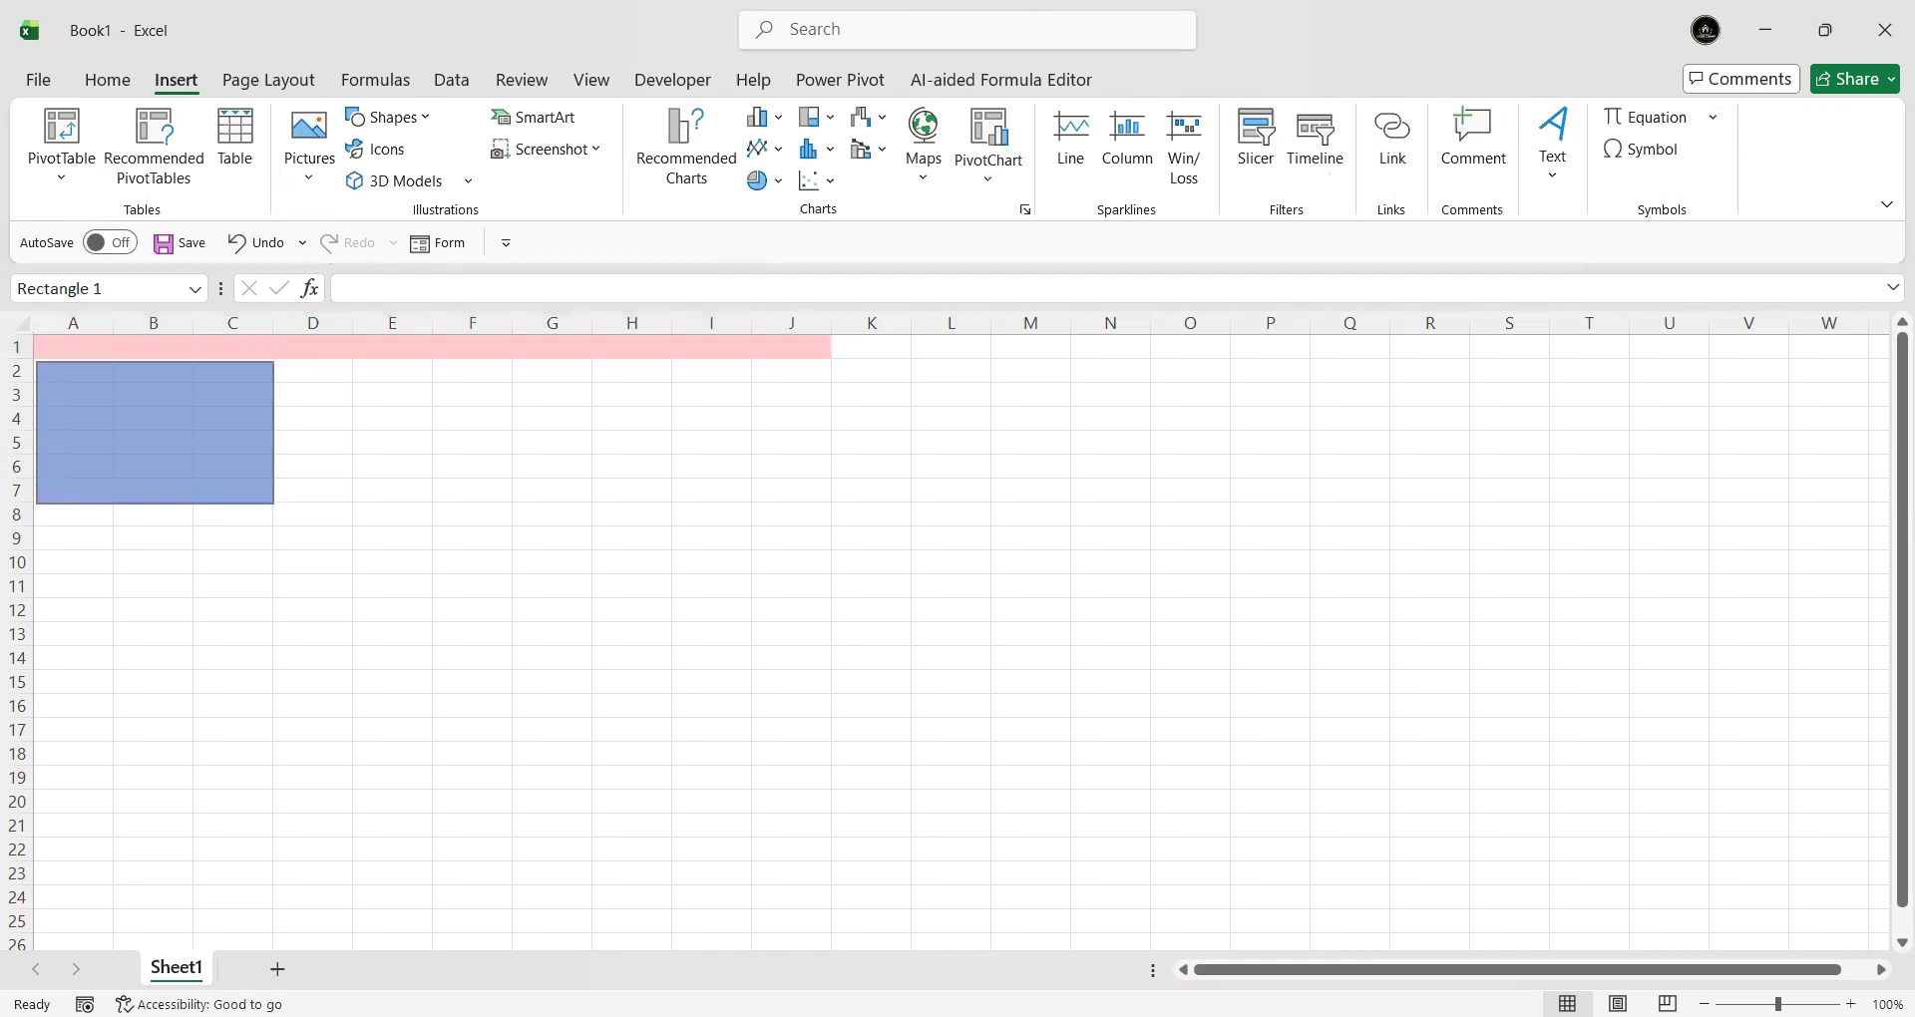
pyautogui.click(752, 136)
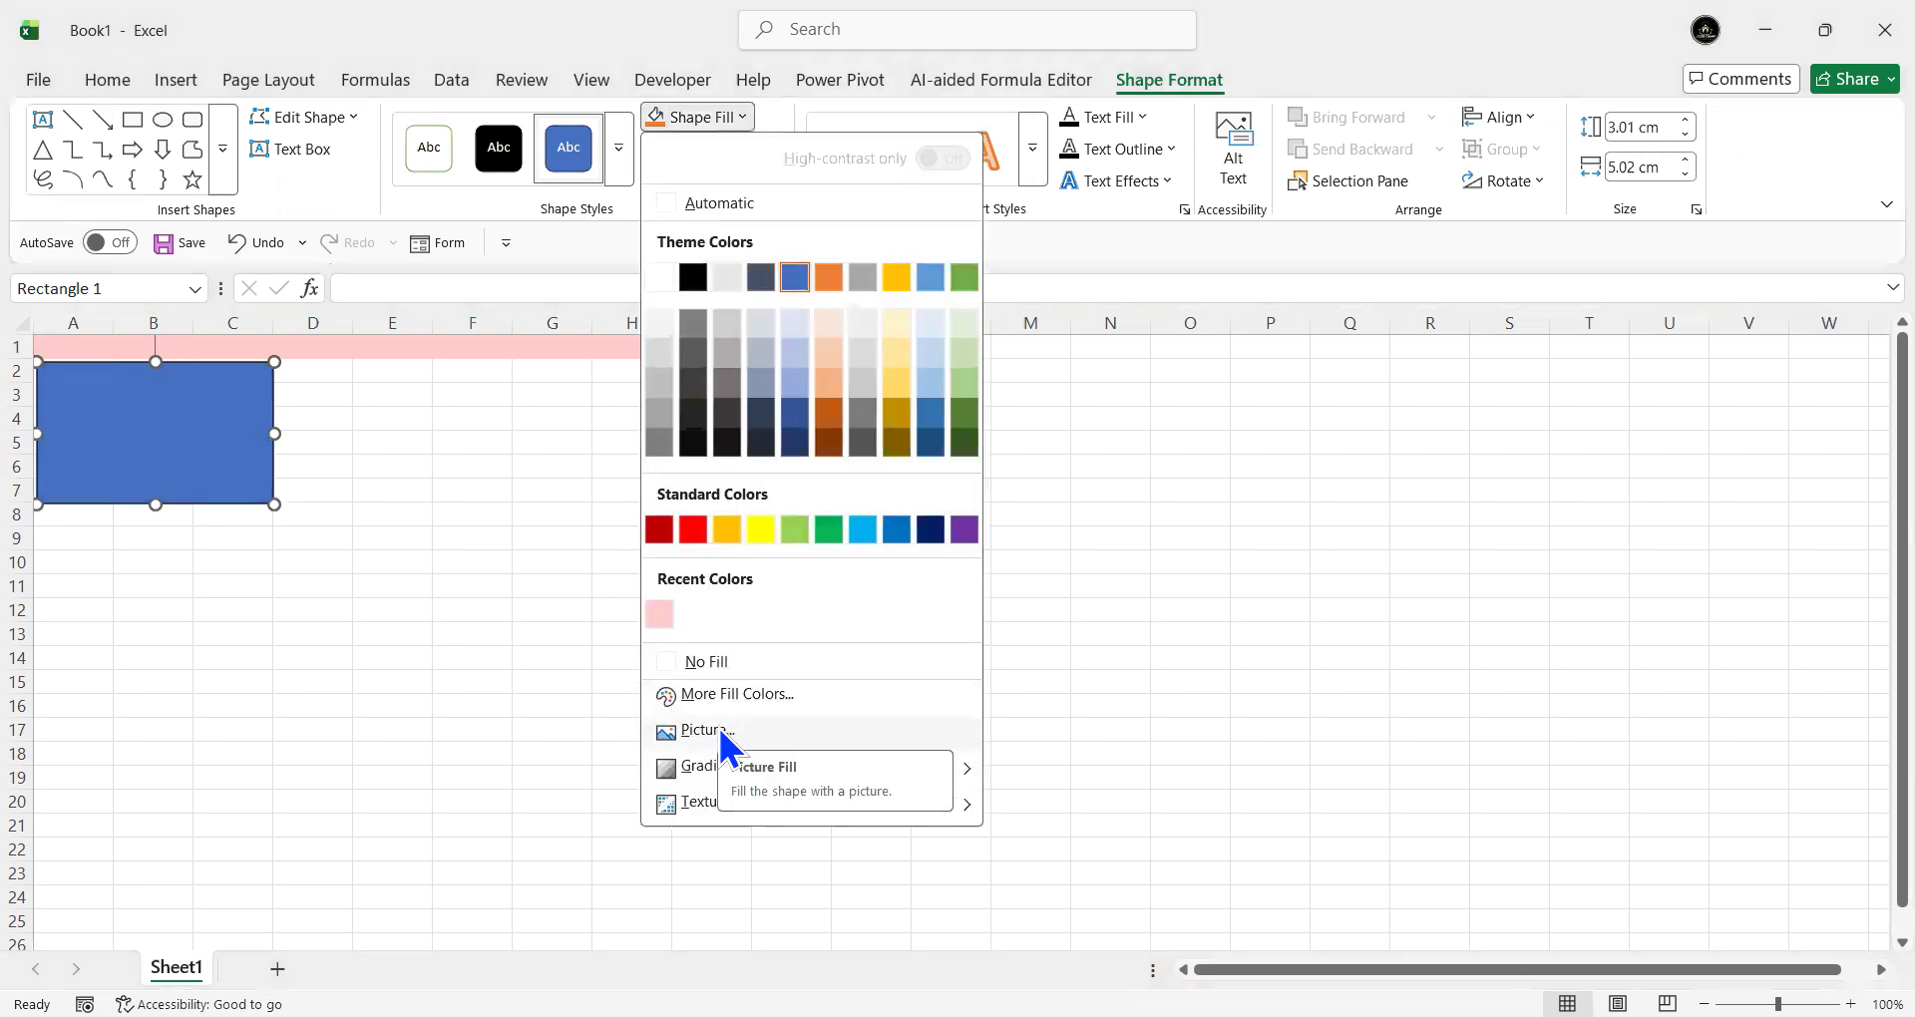
# - Fill the rectangle with the 'Java, Python , C++,JavaScript' image found by searching 'code' in Downloads
pyautogui.click(722, 734)
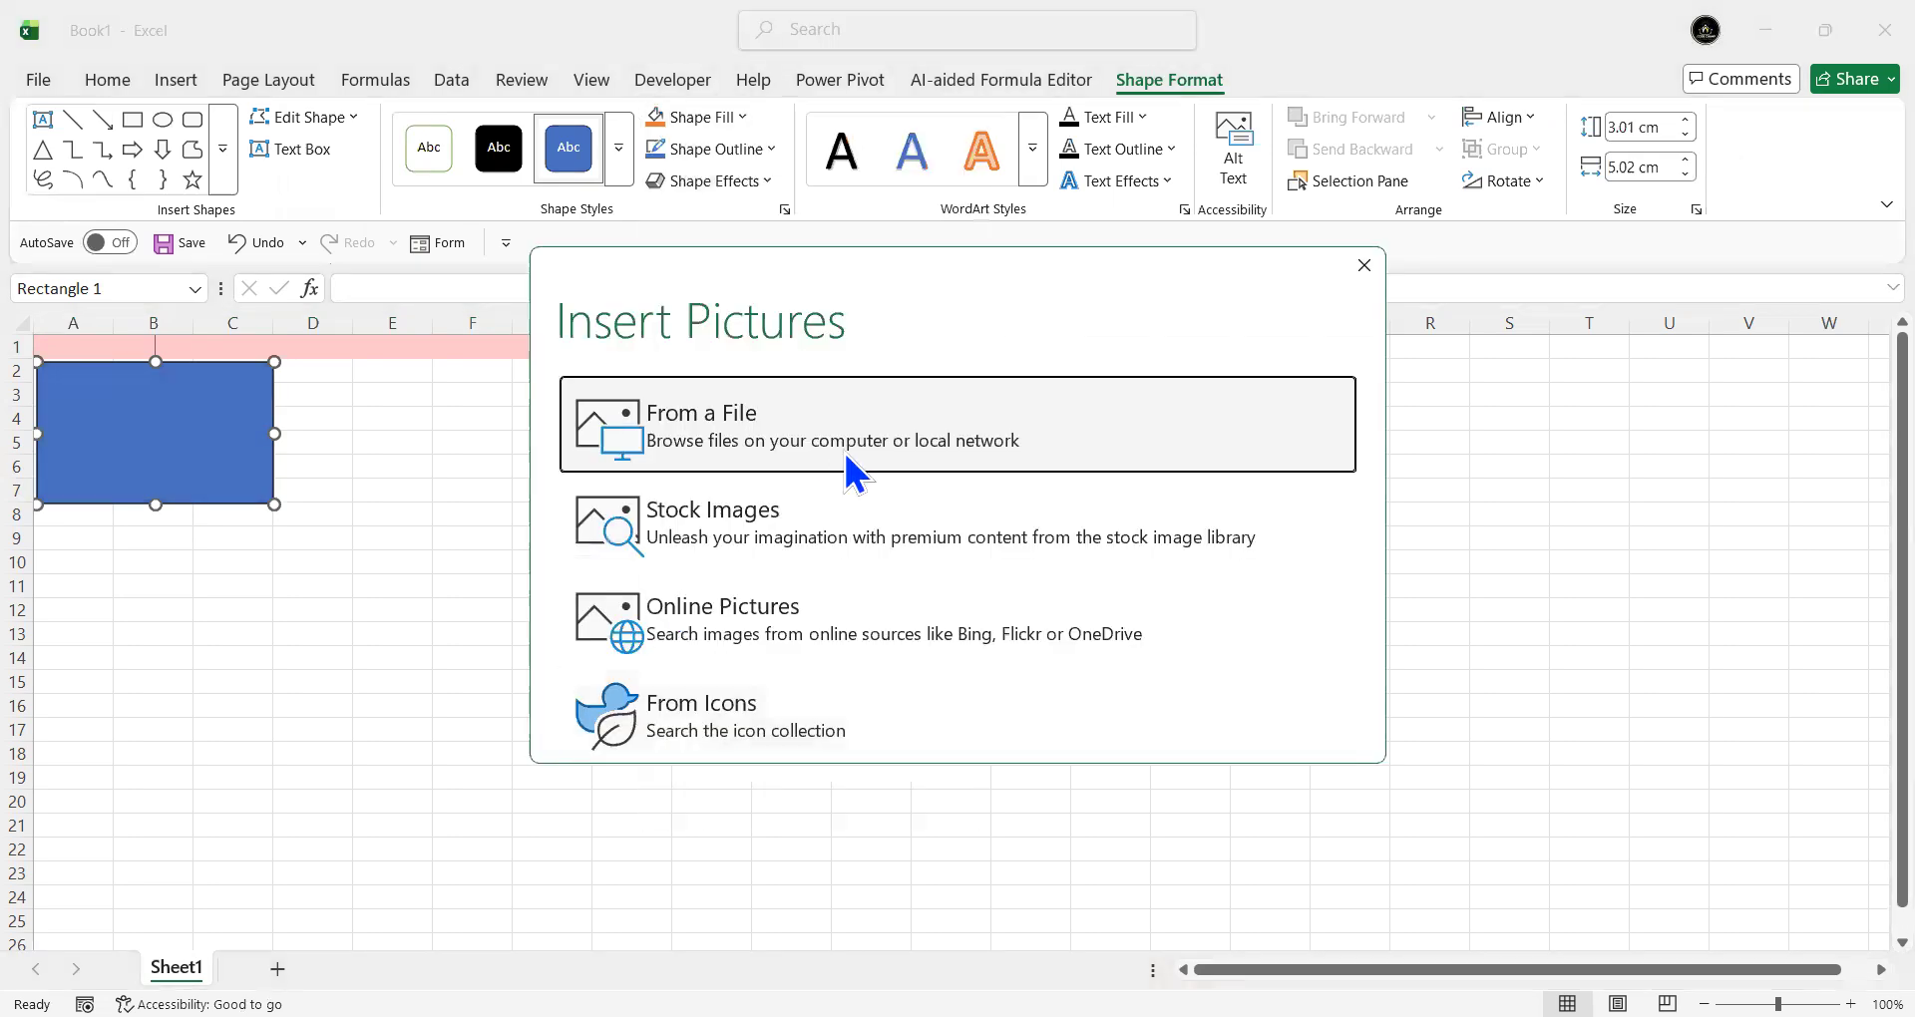
pyautogui.click(751, 435)
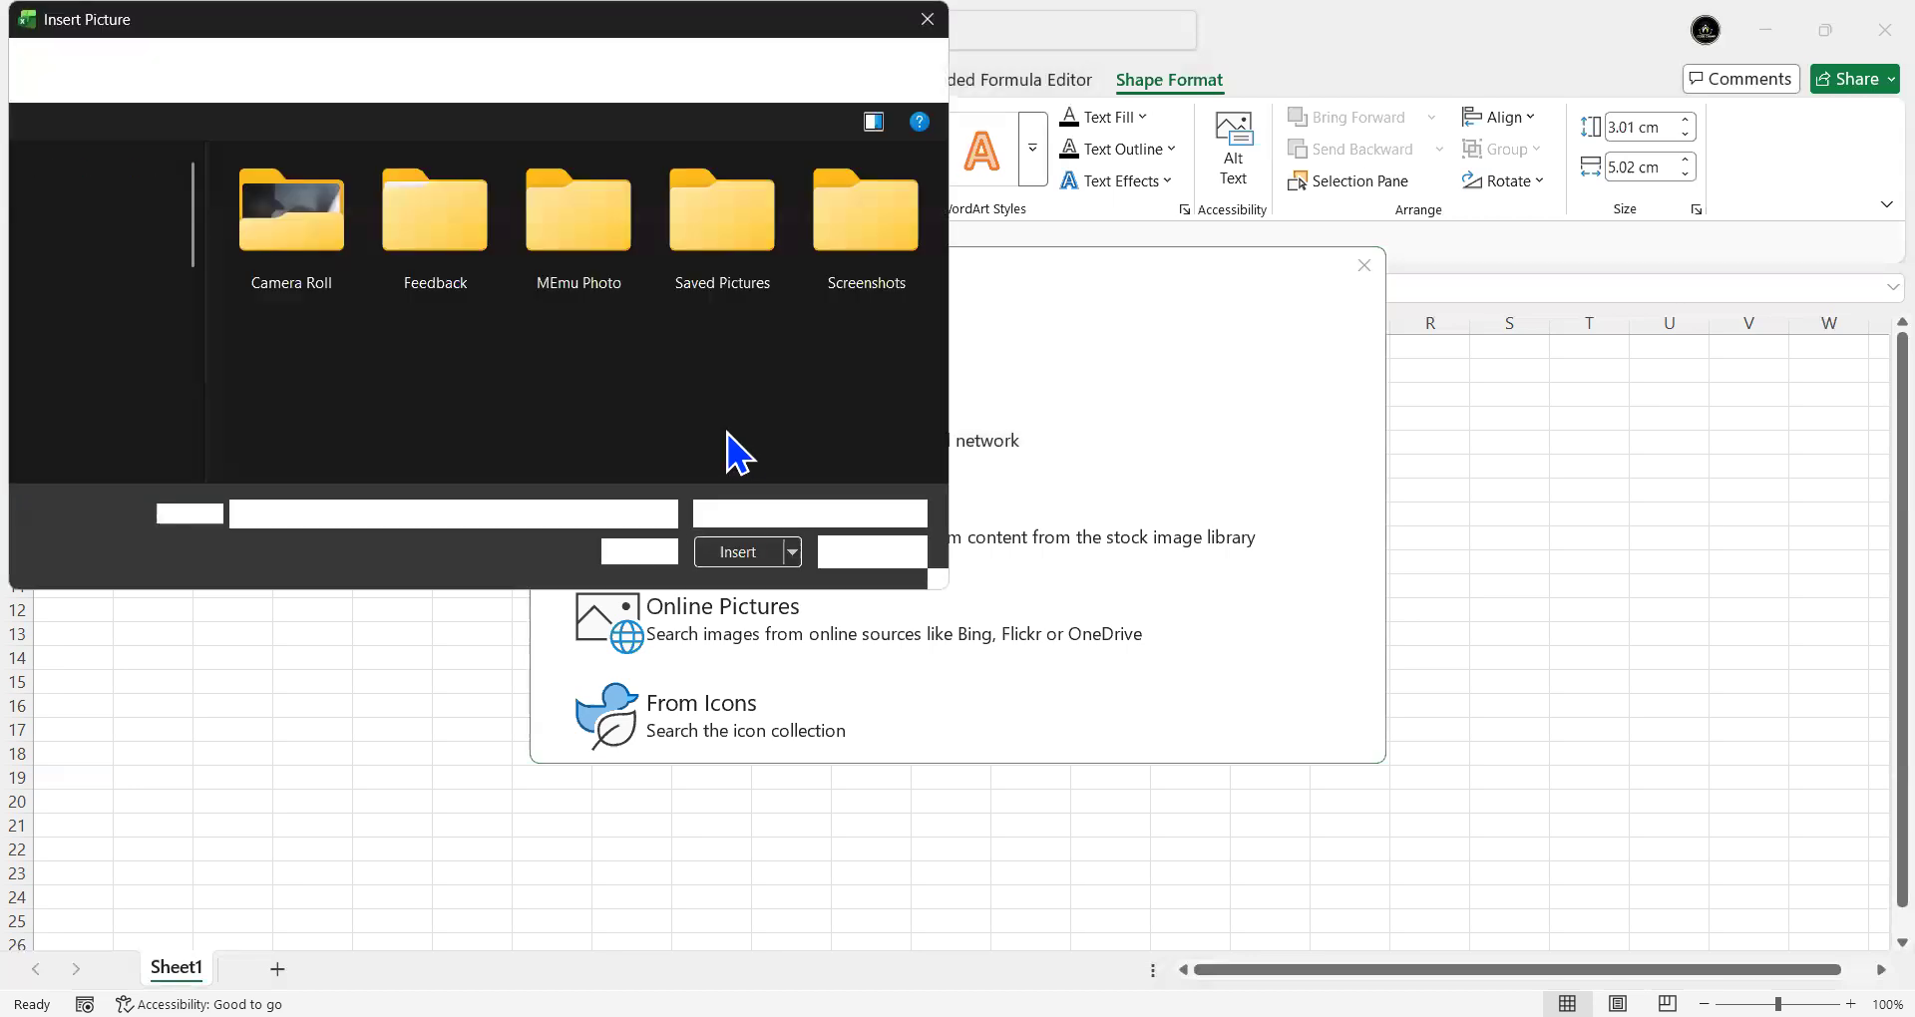
pyautogui.click(130, 283)
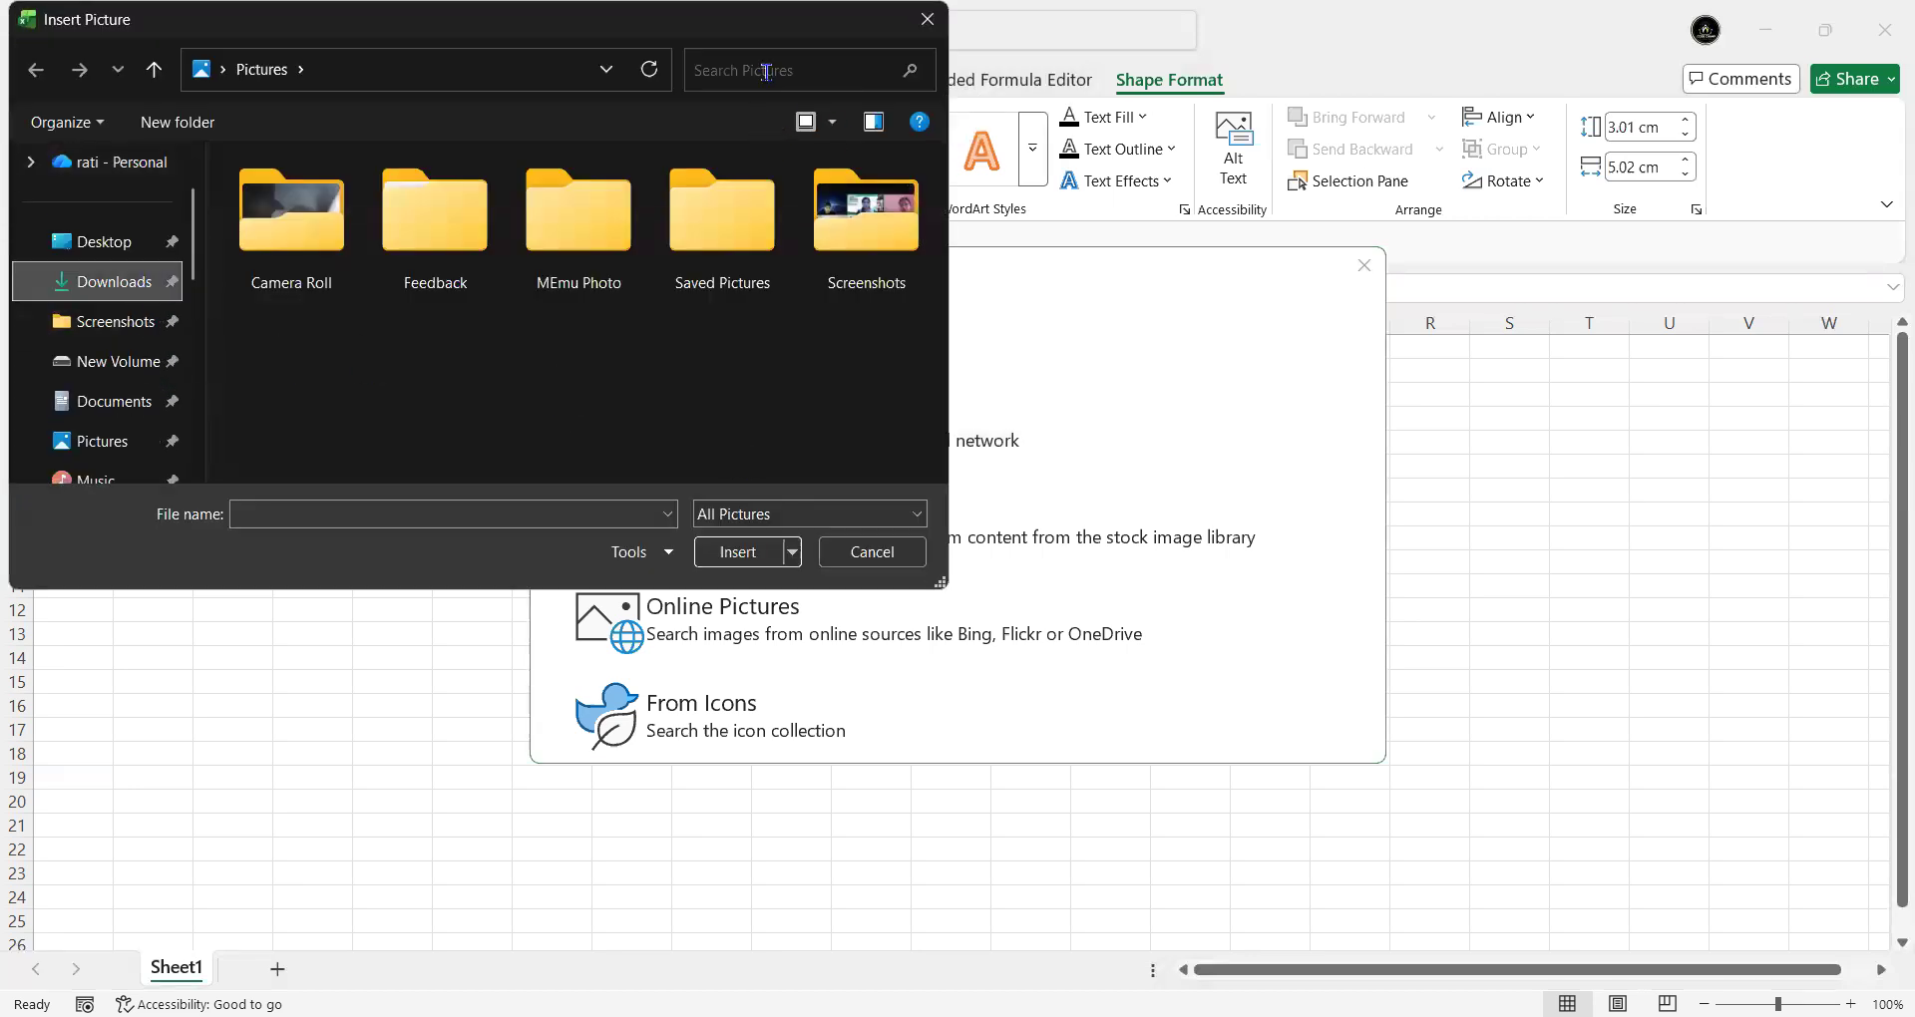
pyautogui.click(800, 70)
pyautogui.click(132, 284)
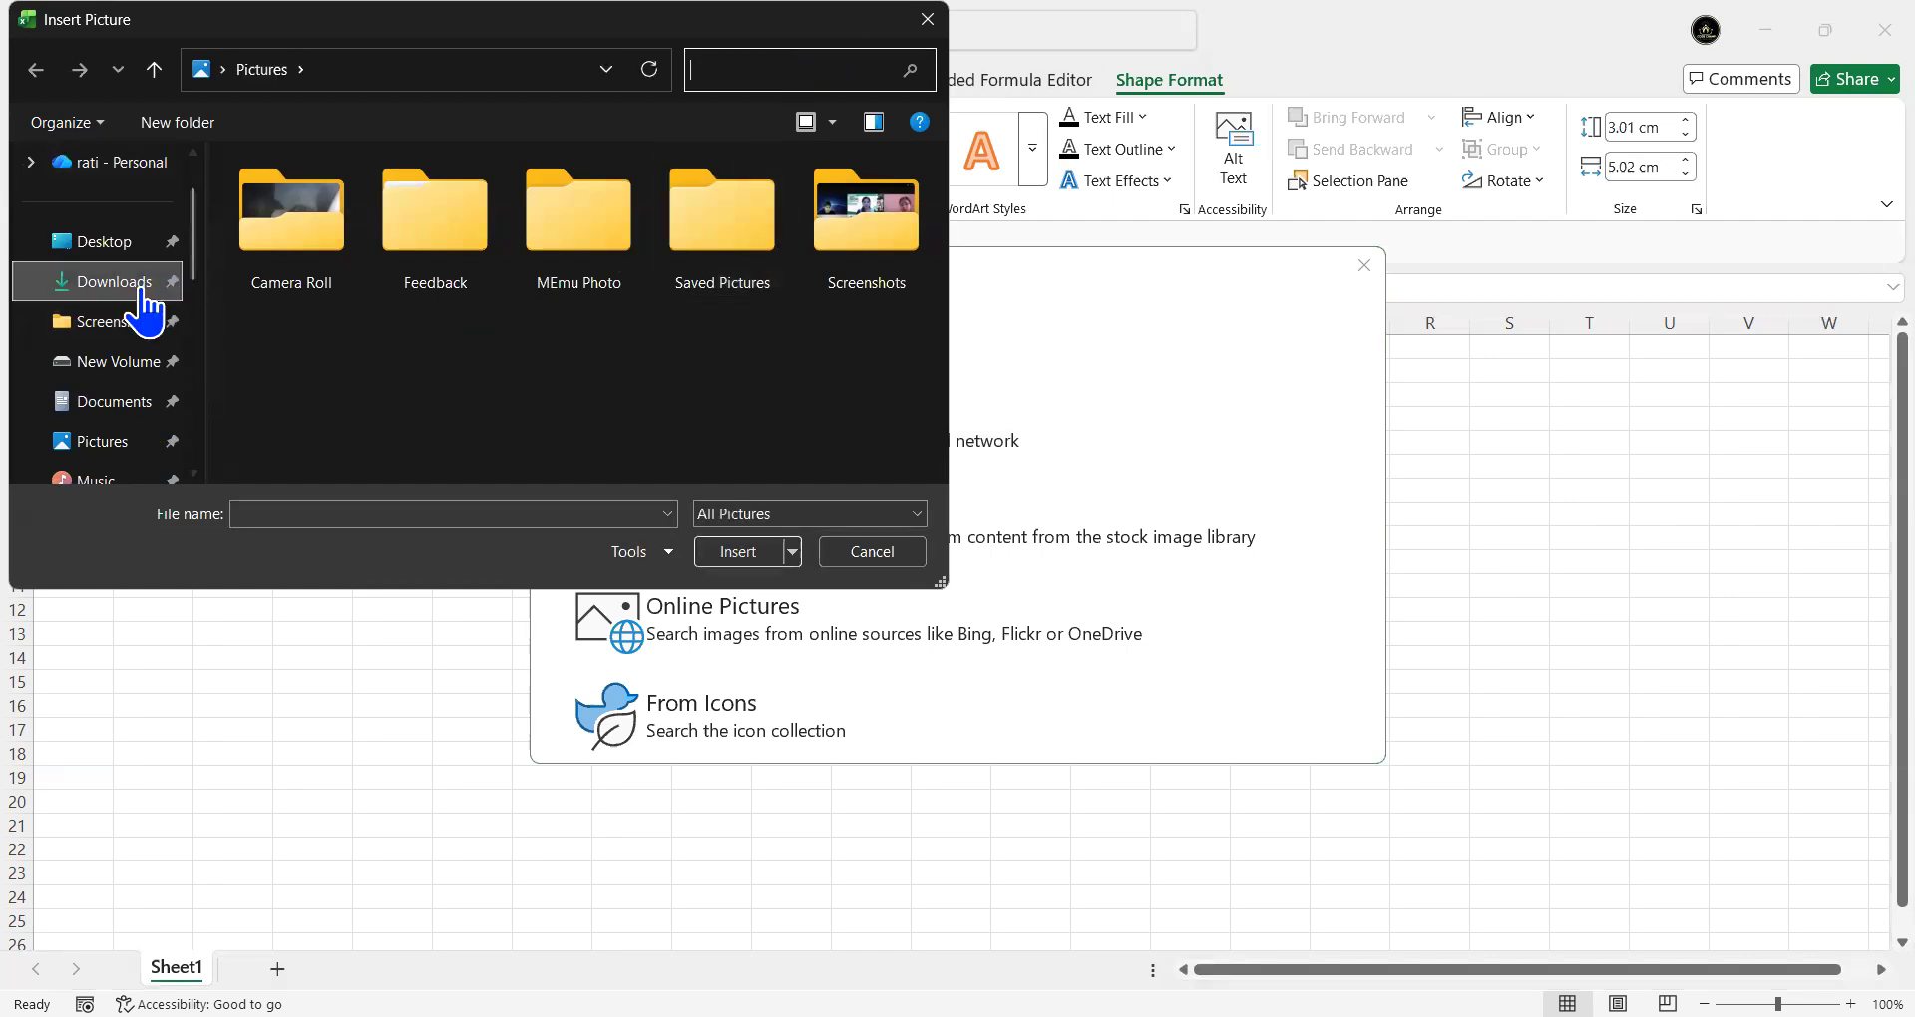
pyautogui.click(760, 70)
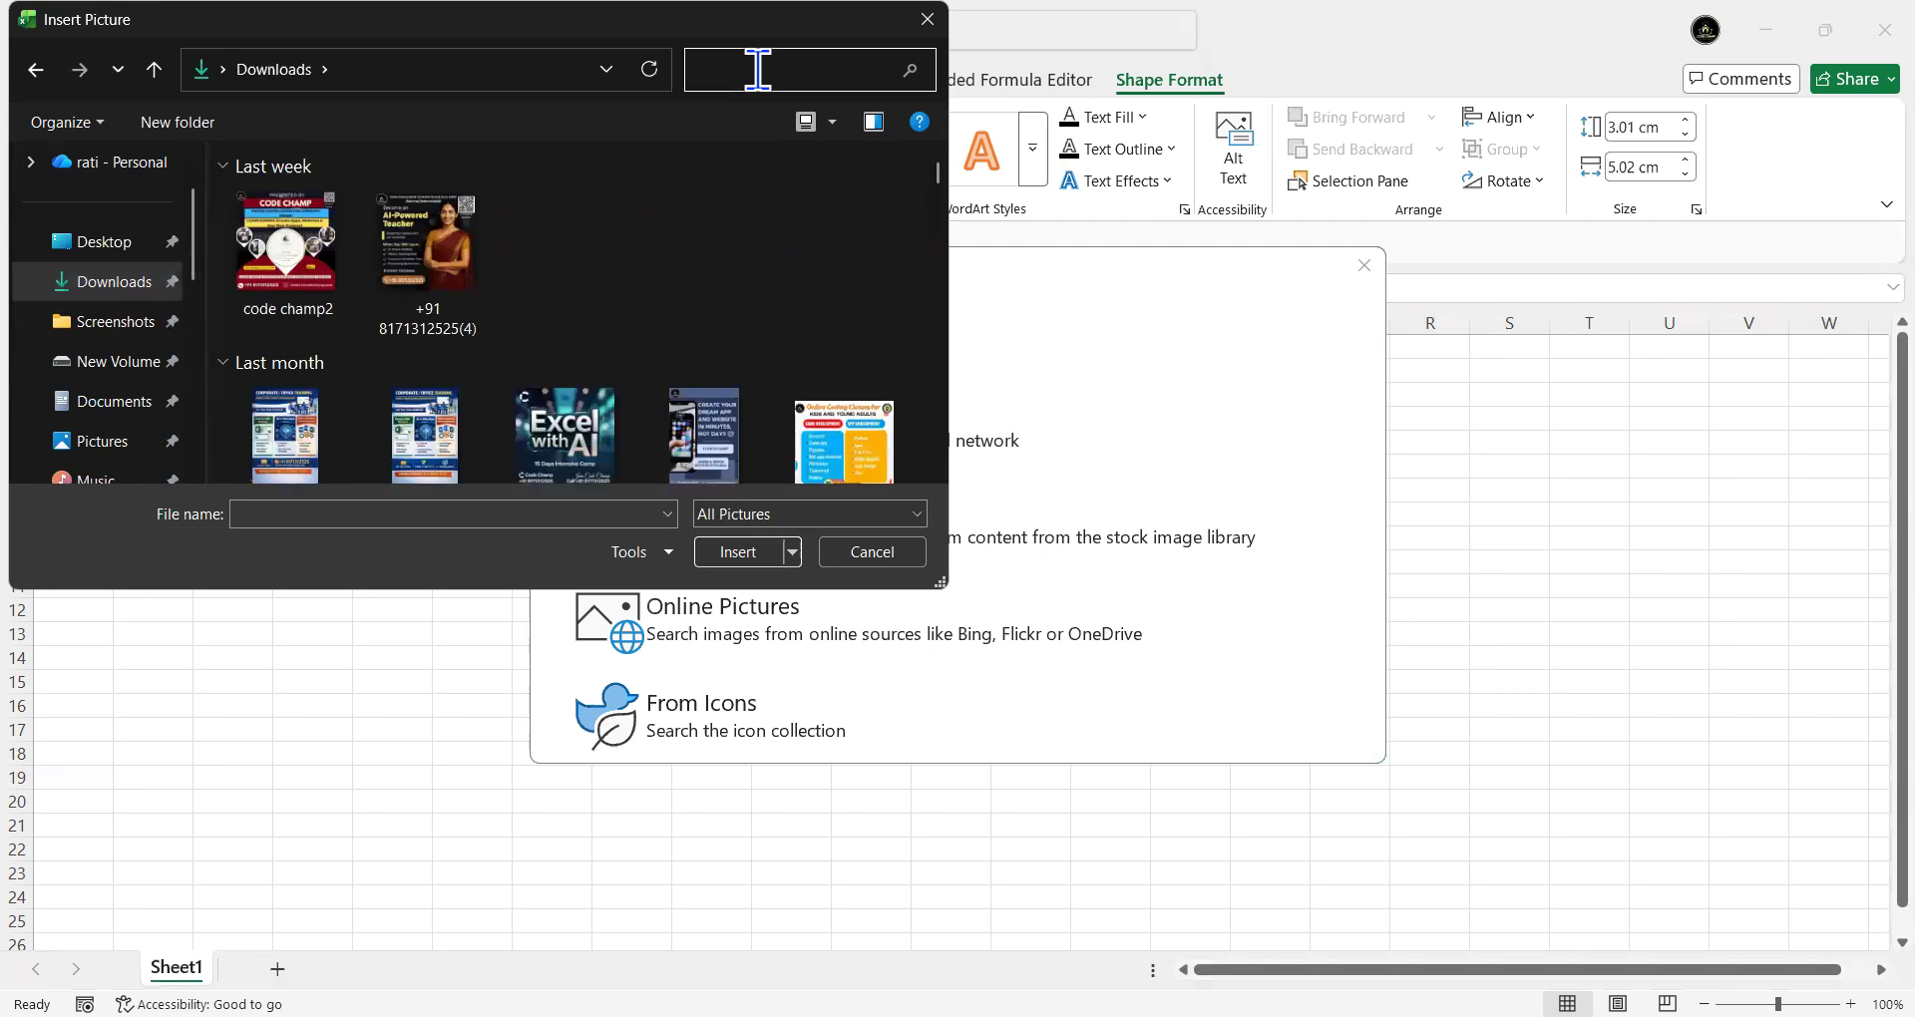
pyautogui.write('code')
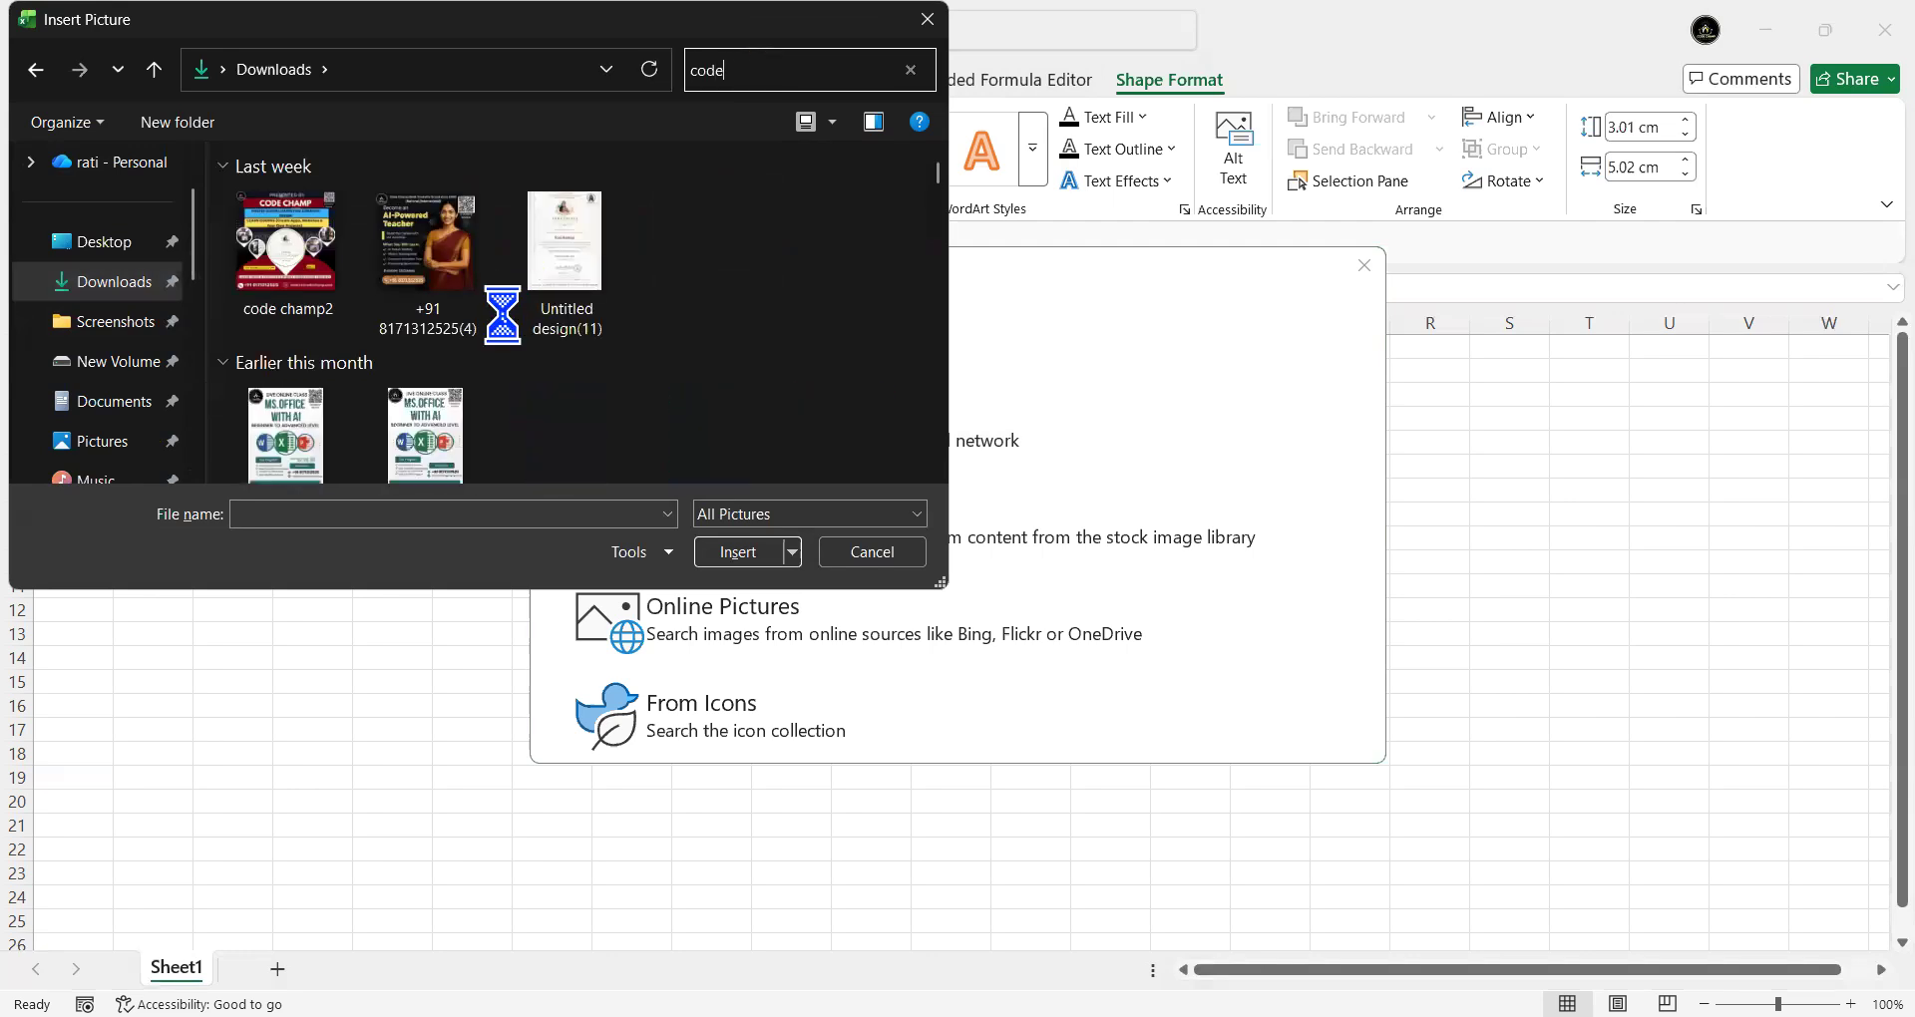
pyautogui.scroll(-3, 503, 320)
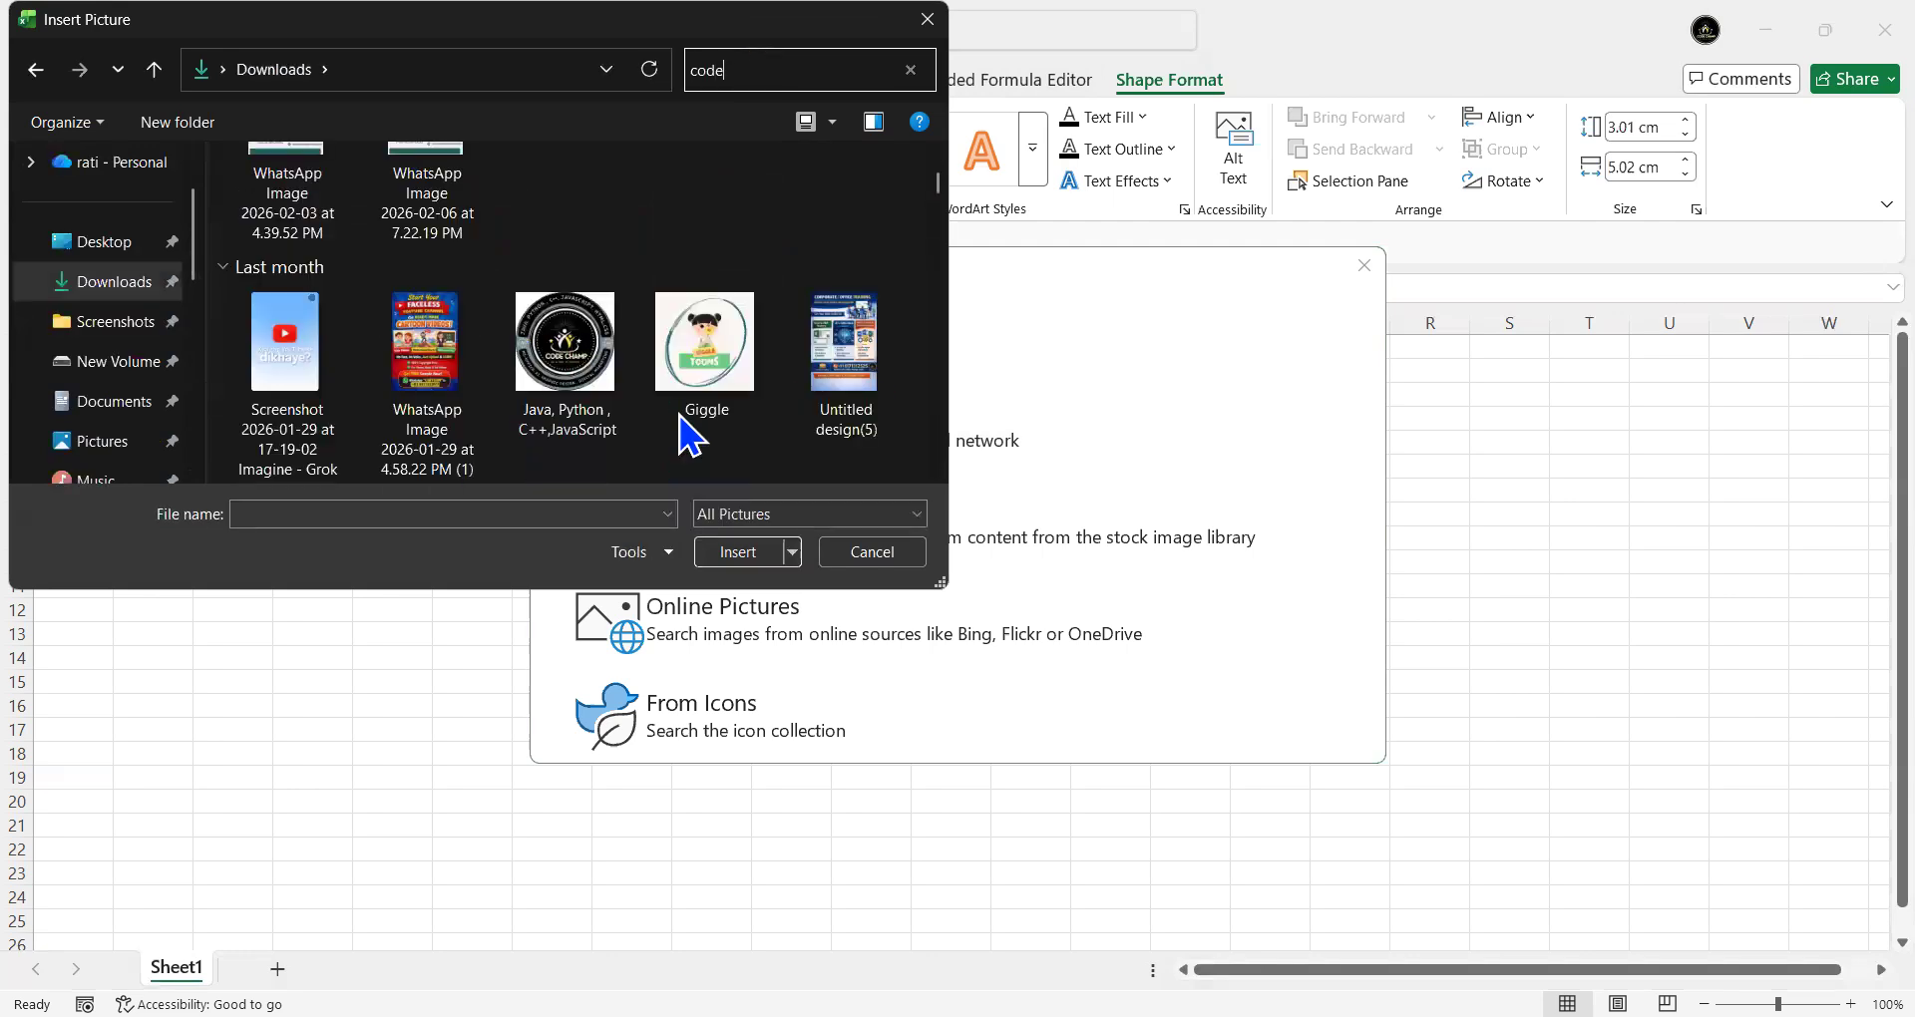
pyautogui.click(567, 349)
pyautogui.click(757, 553)
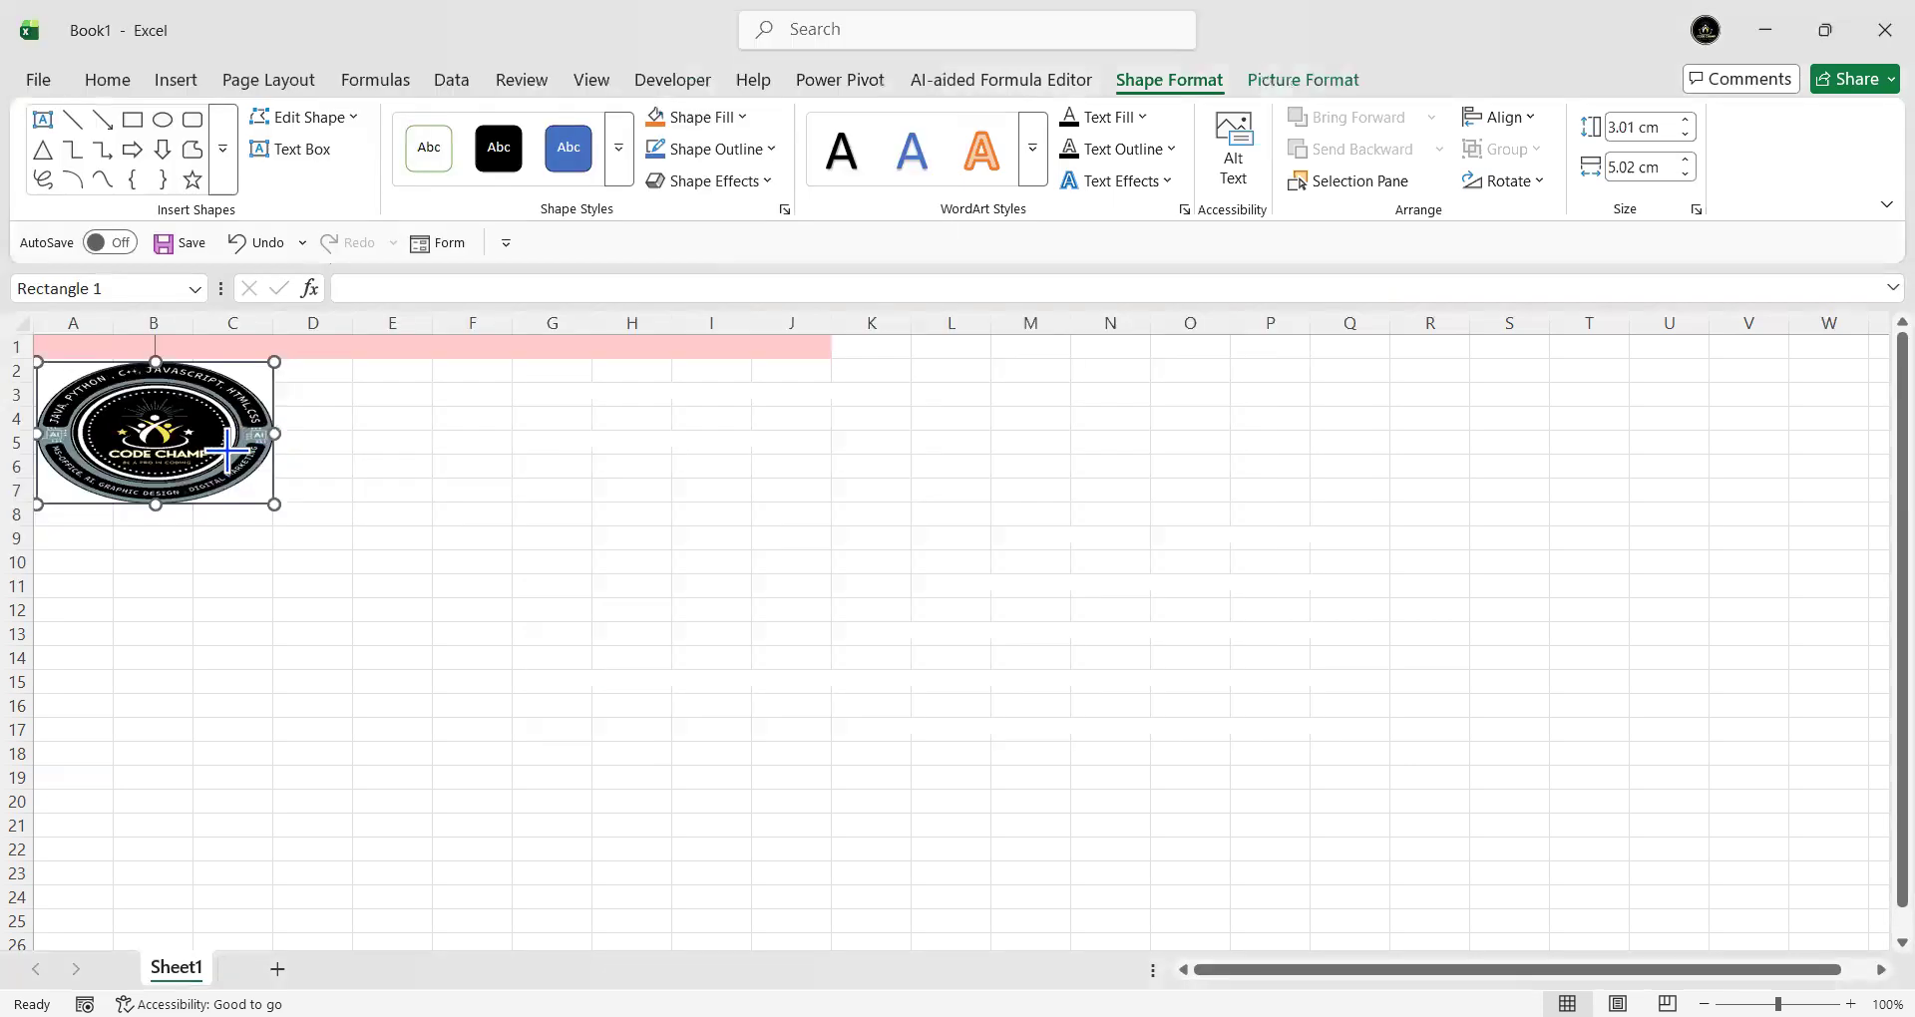
# - Set the logo shape's outline to No Outline so the picture is borderless
pyautogui.click(325, 486)
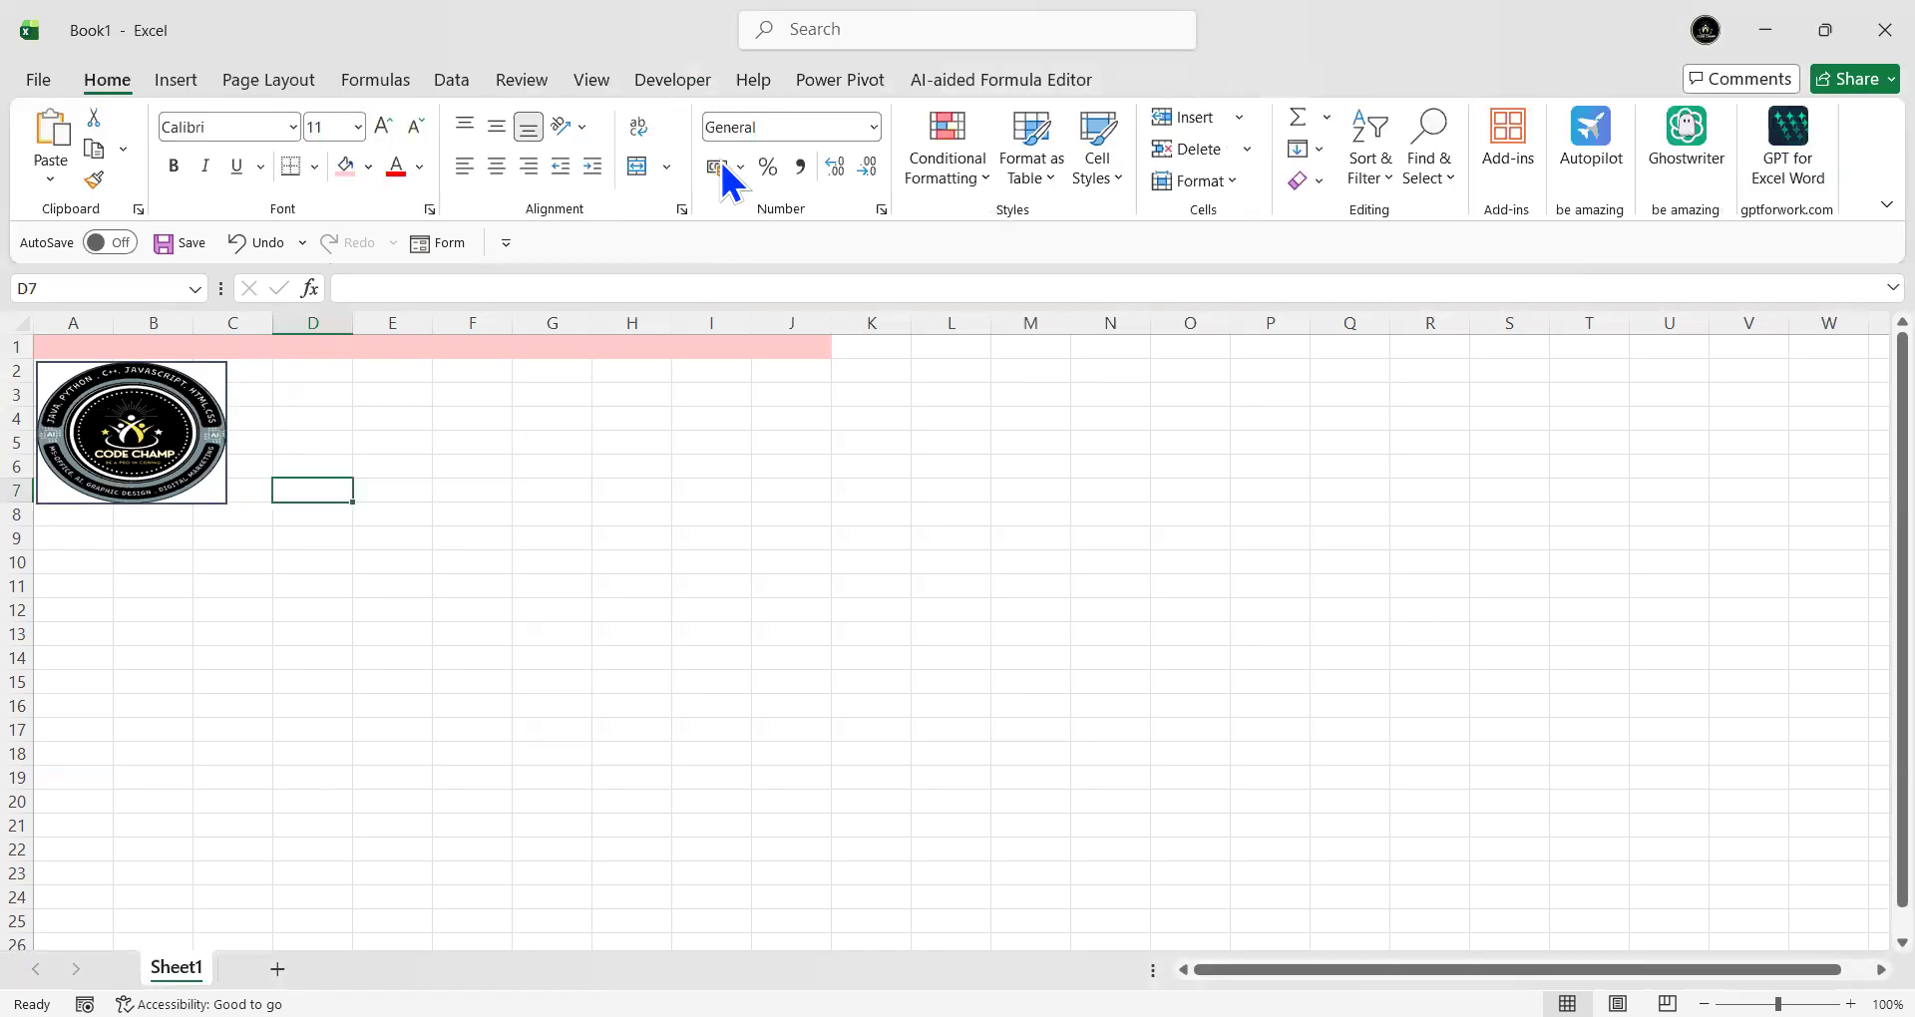
pyautogui.click(215, 376)
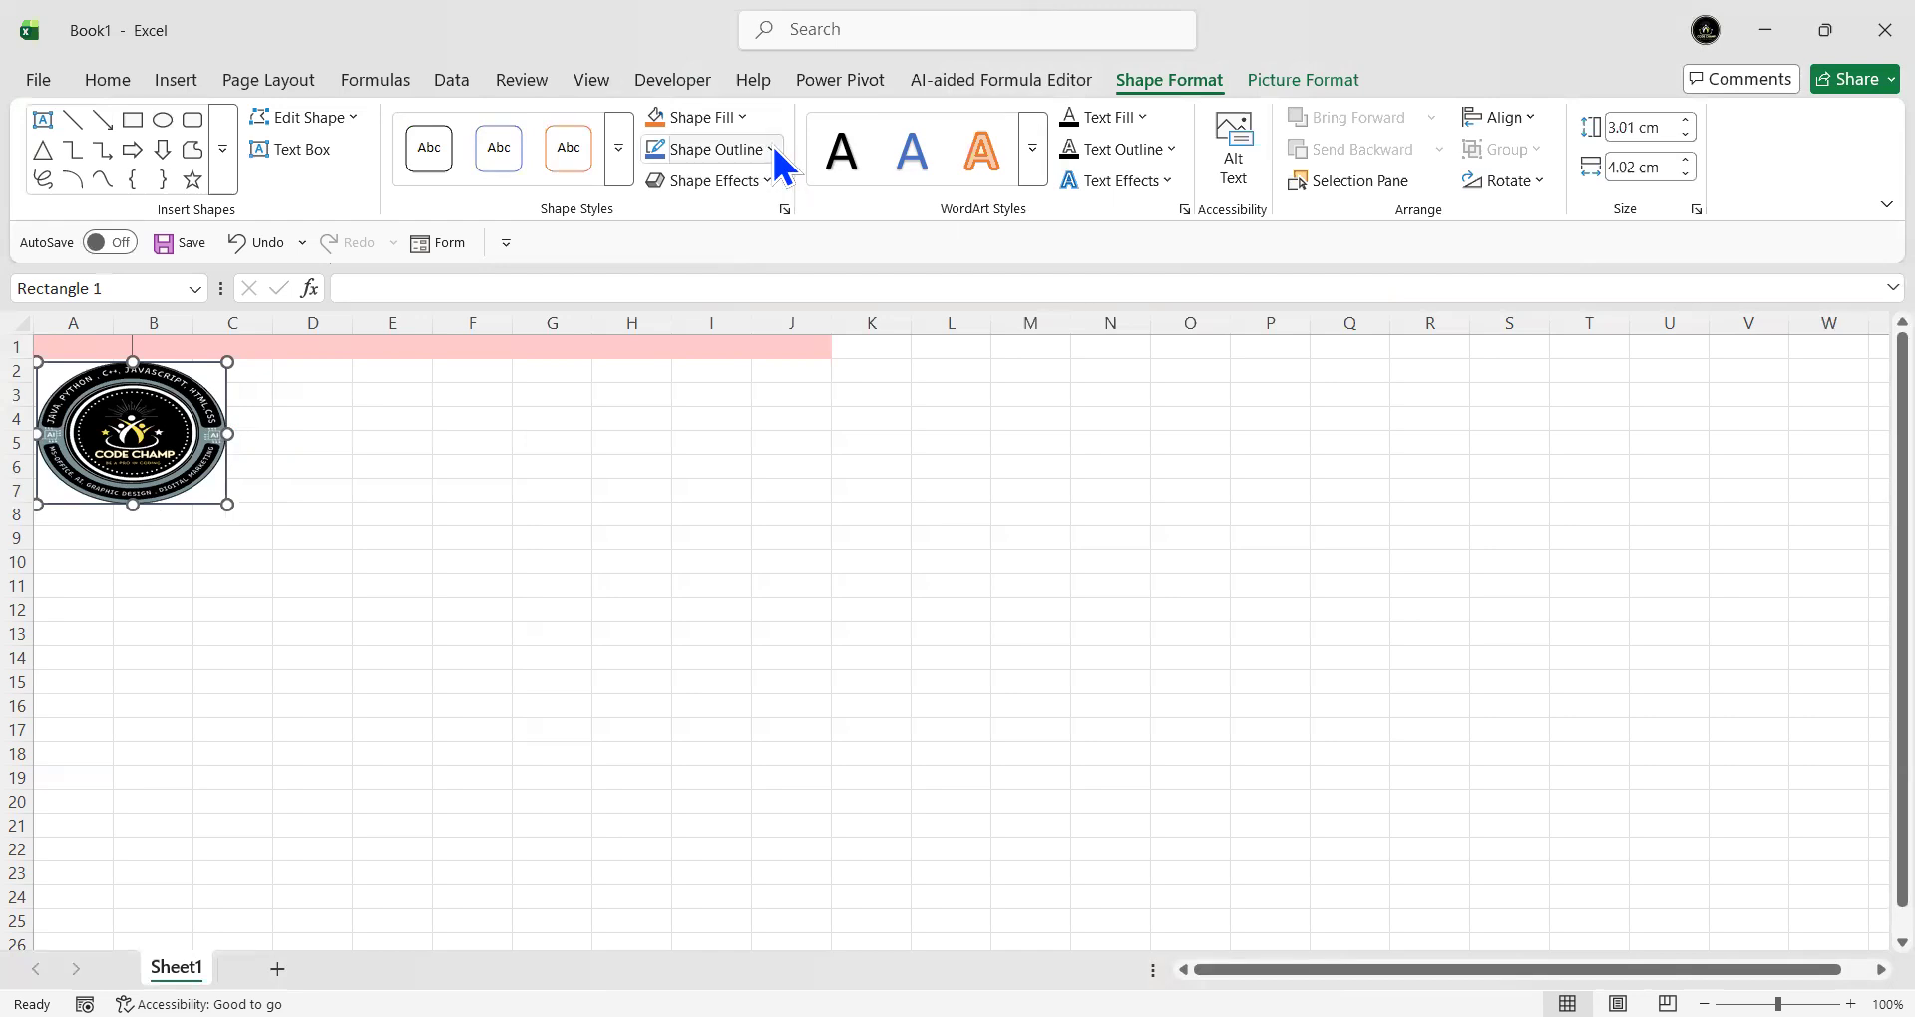
pyautogui.click(690, 696)
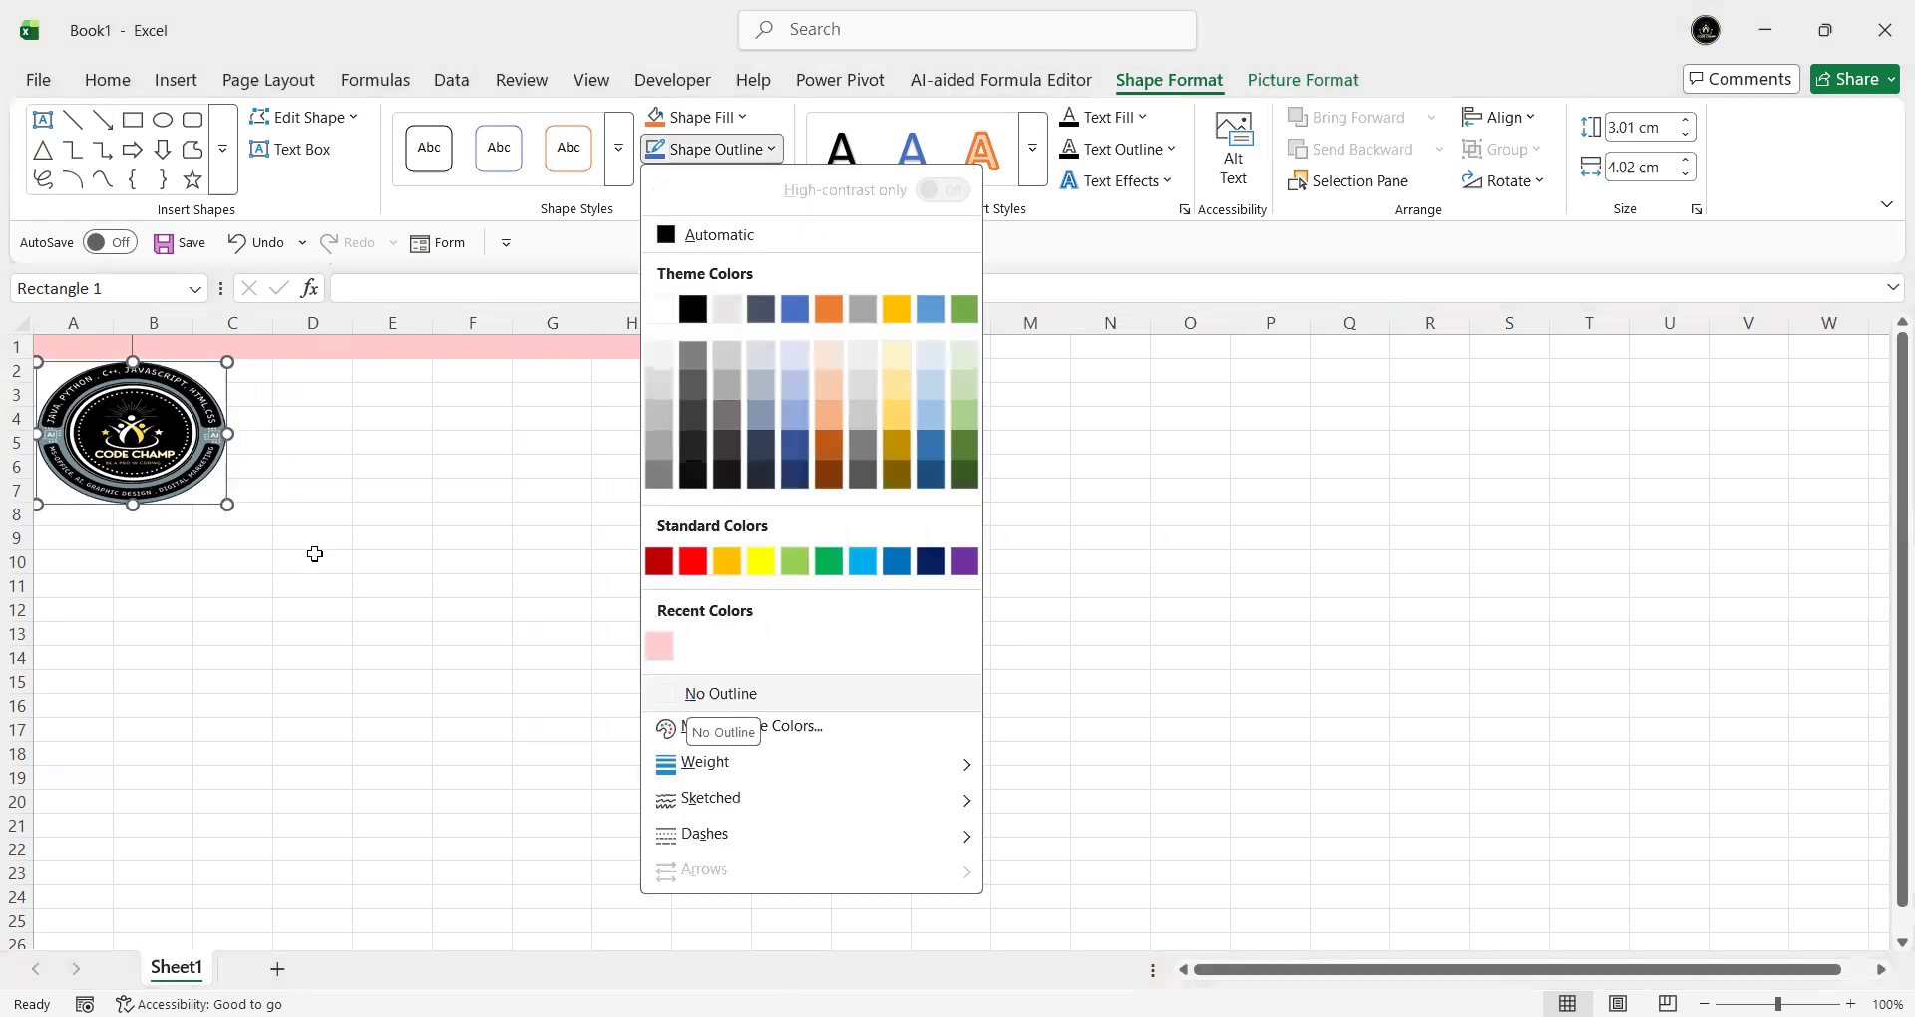
pyautogui.press('Escape')
pyautogui.press('Escape')
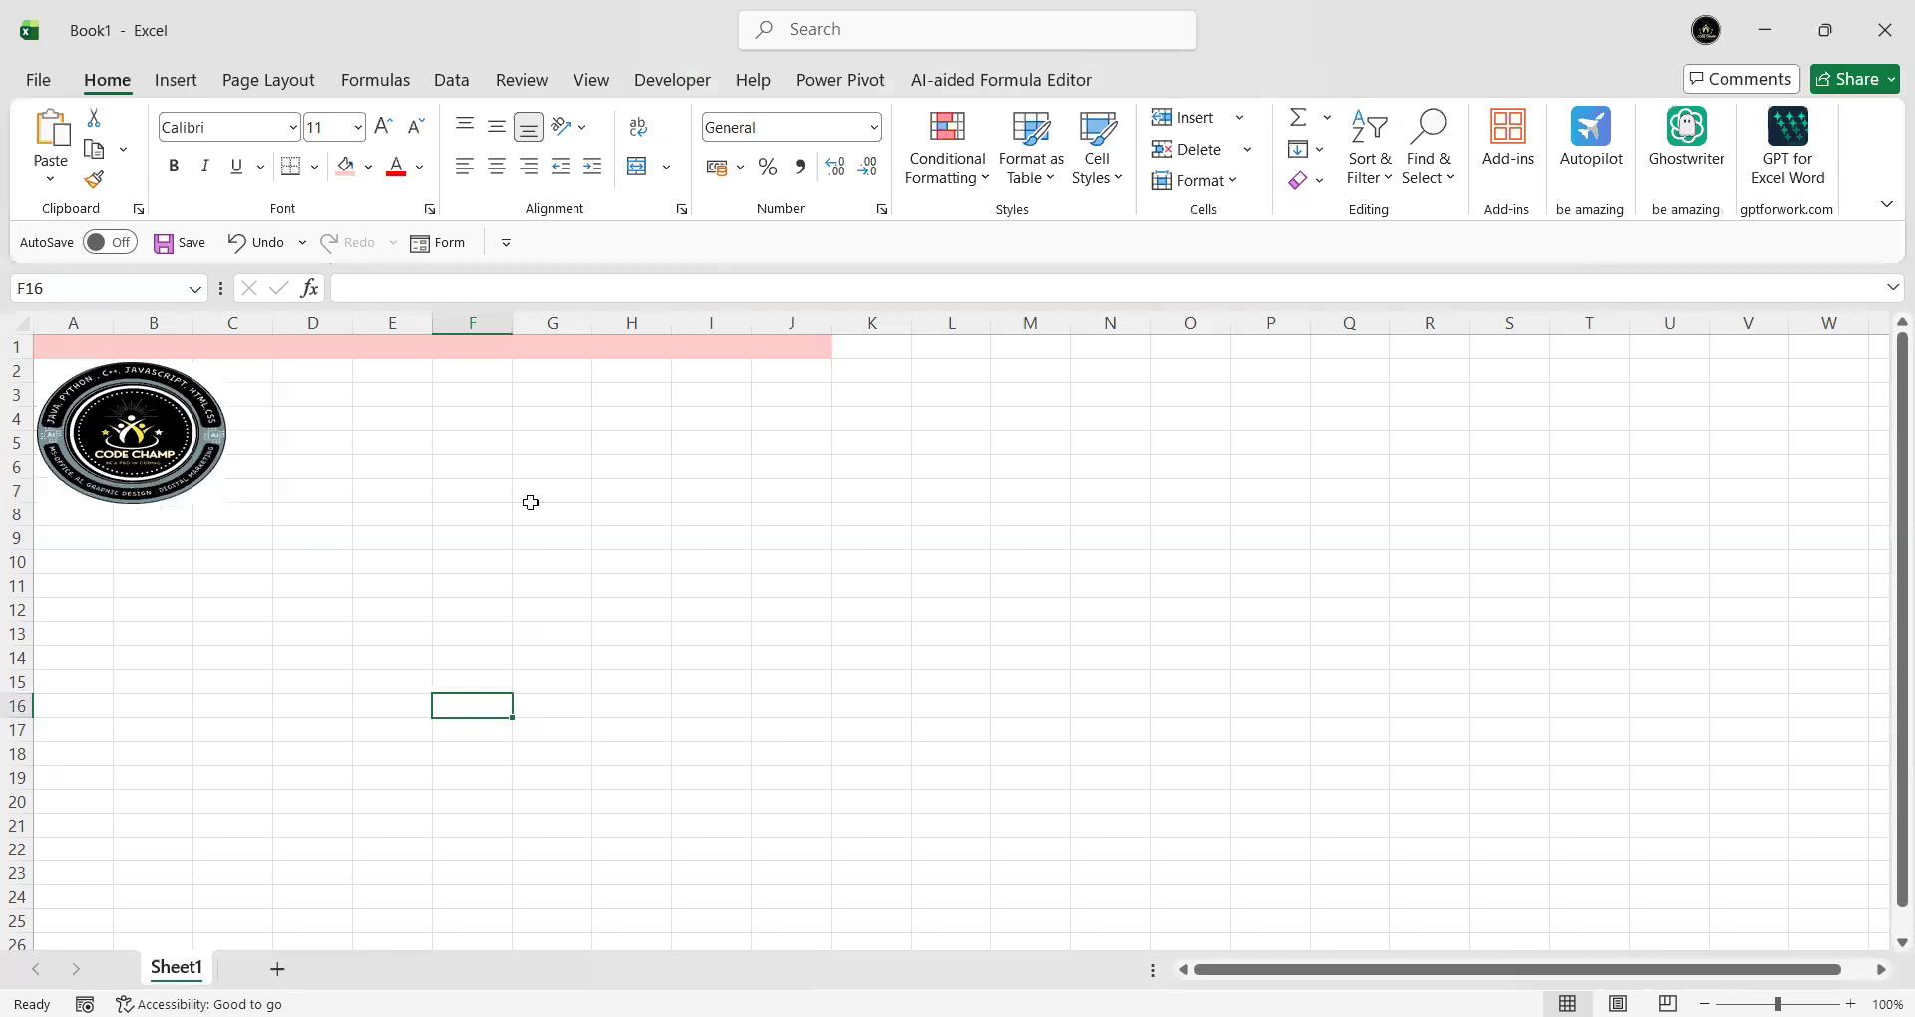
pyautogui.moveTo(342, 370); pyautogui.dragTo(792, 365)
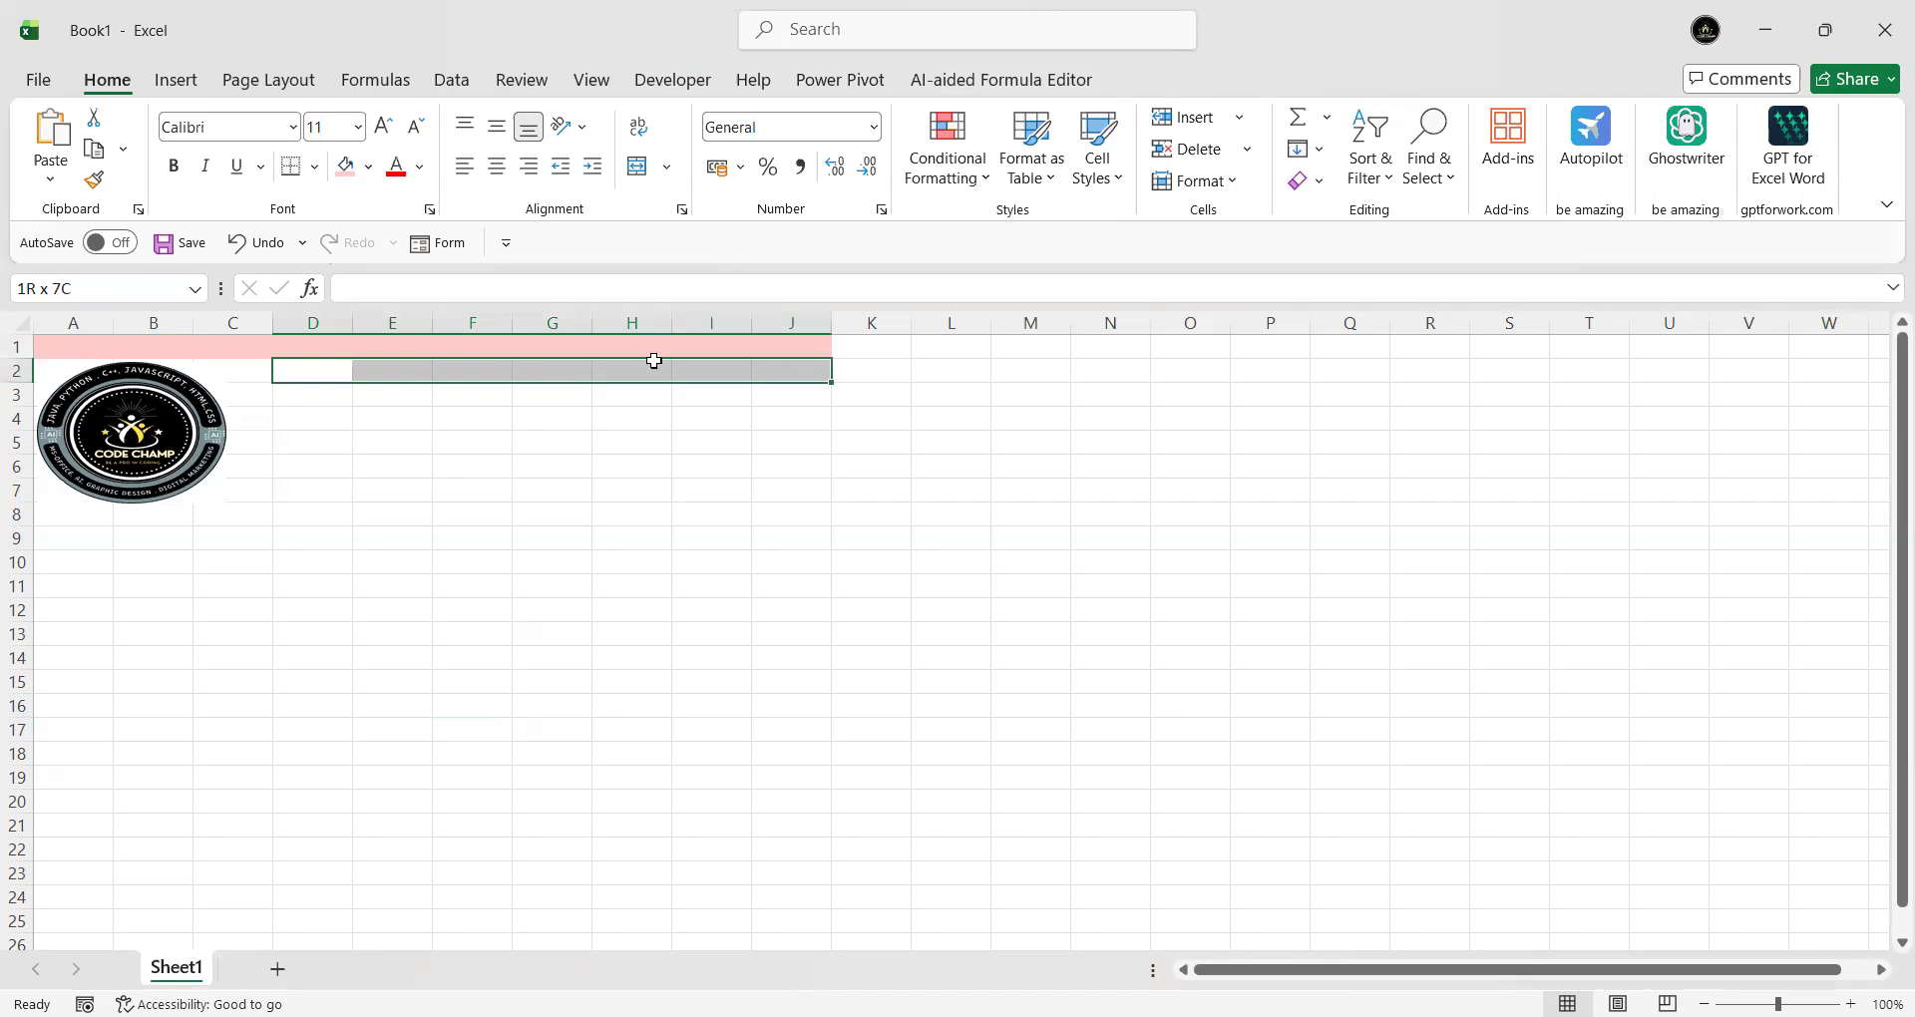
# - Fill D2:J2 pink, merge and centre it, and enter the heading CUSTOMER DETAILS
pyautogui.click(345, 167)
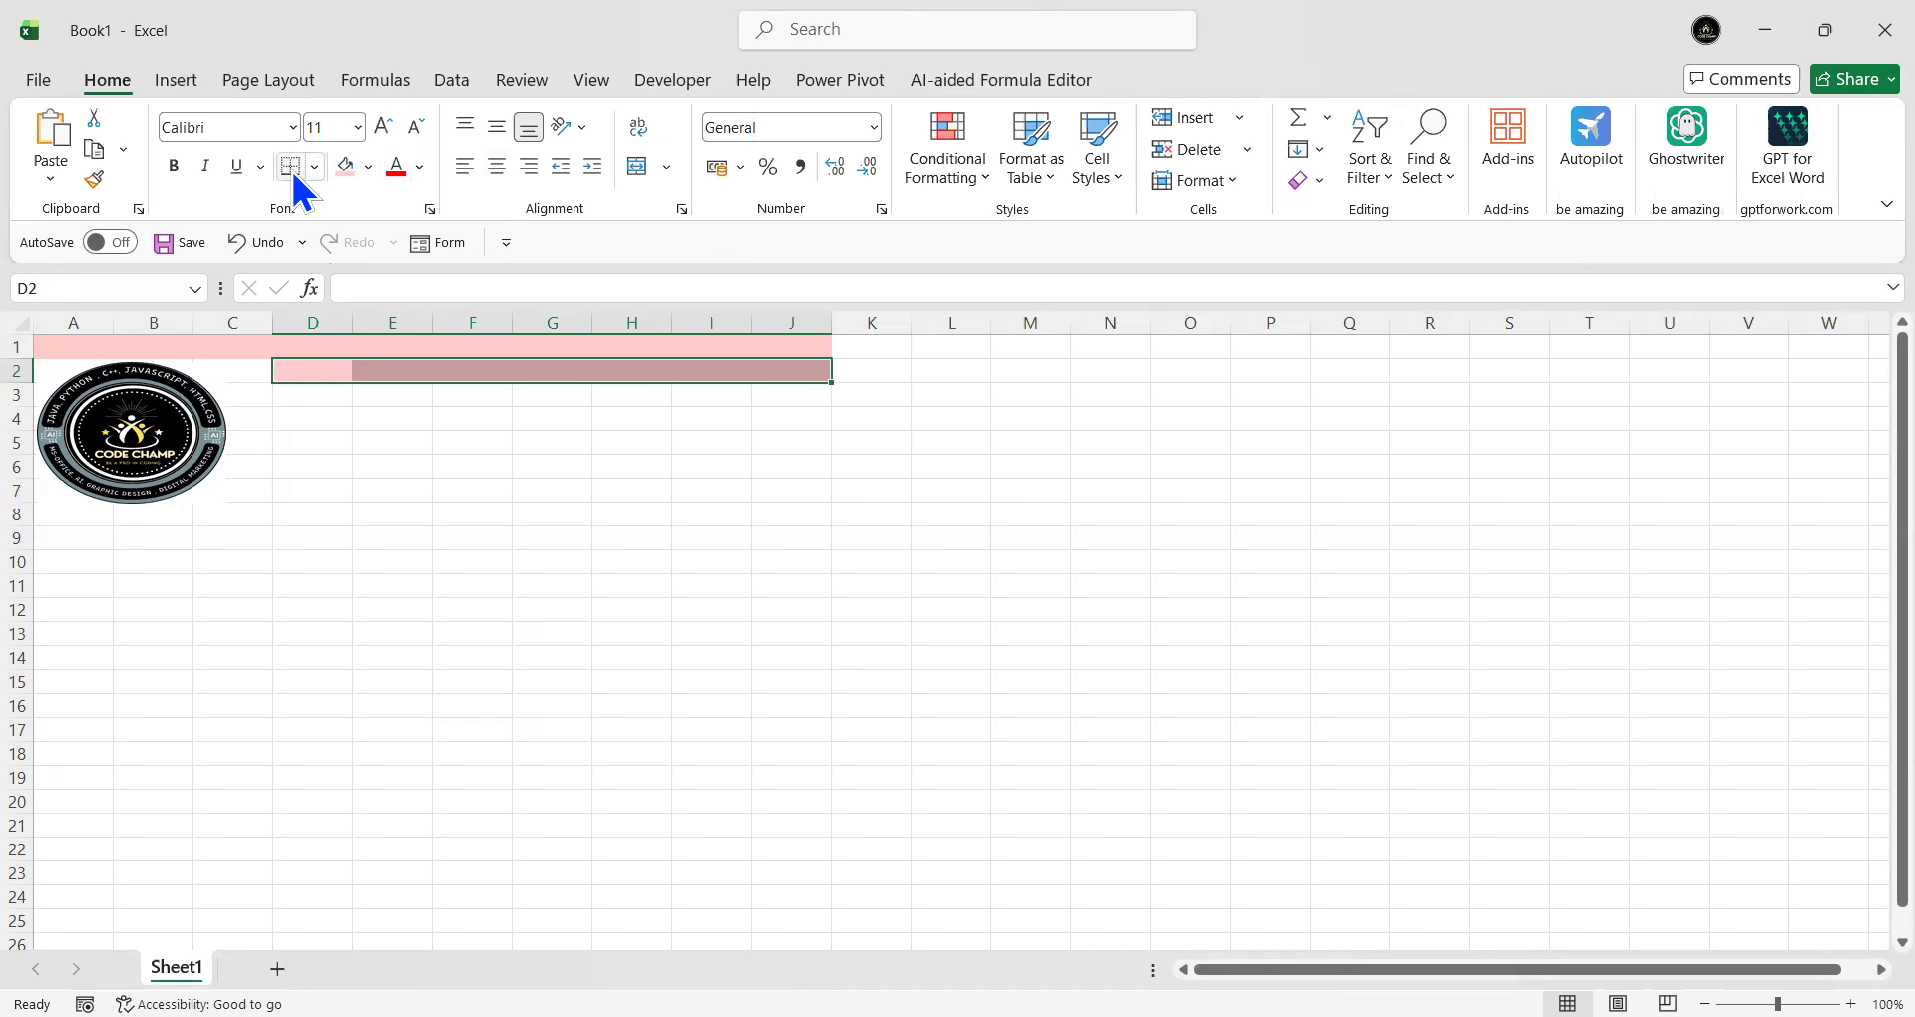
pyautogui.click(638, 168)
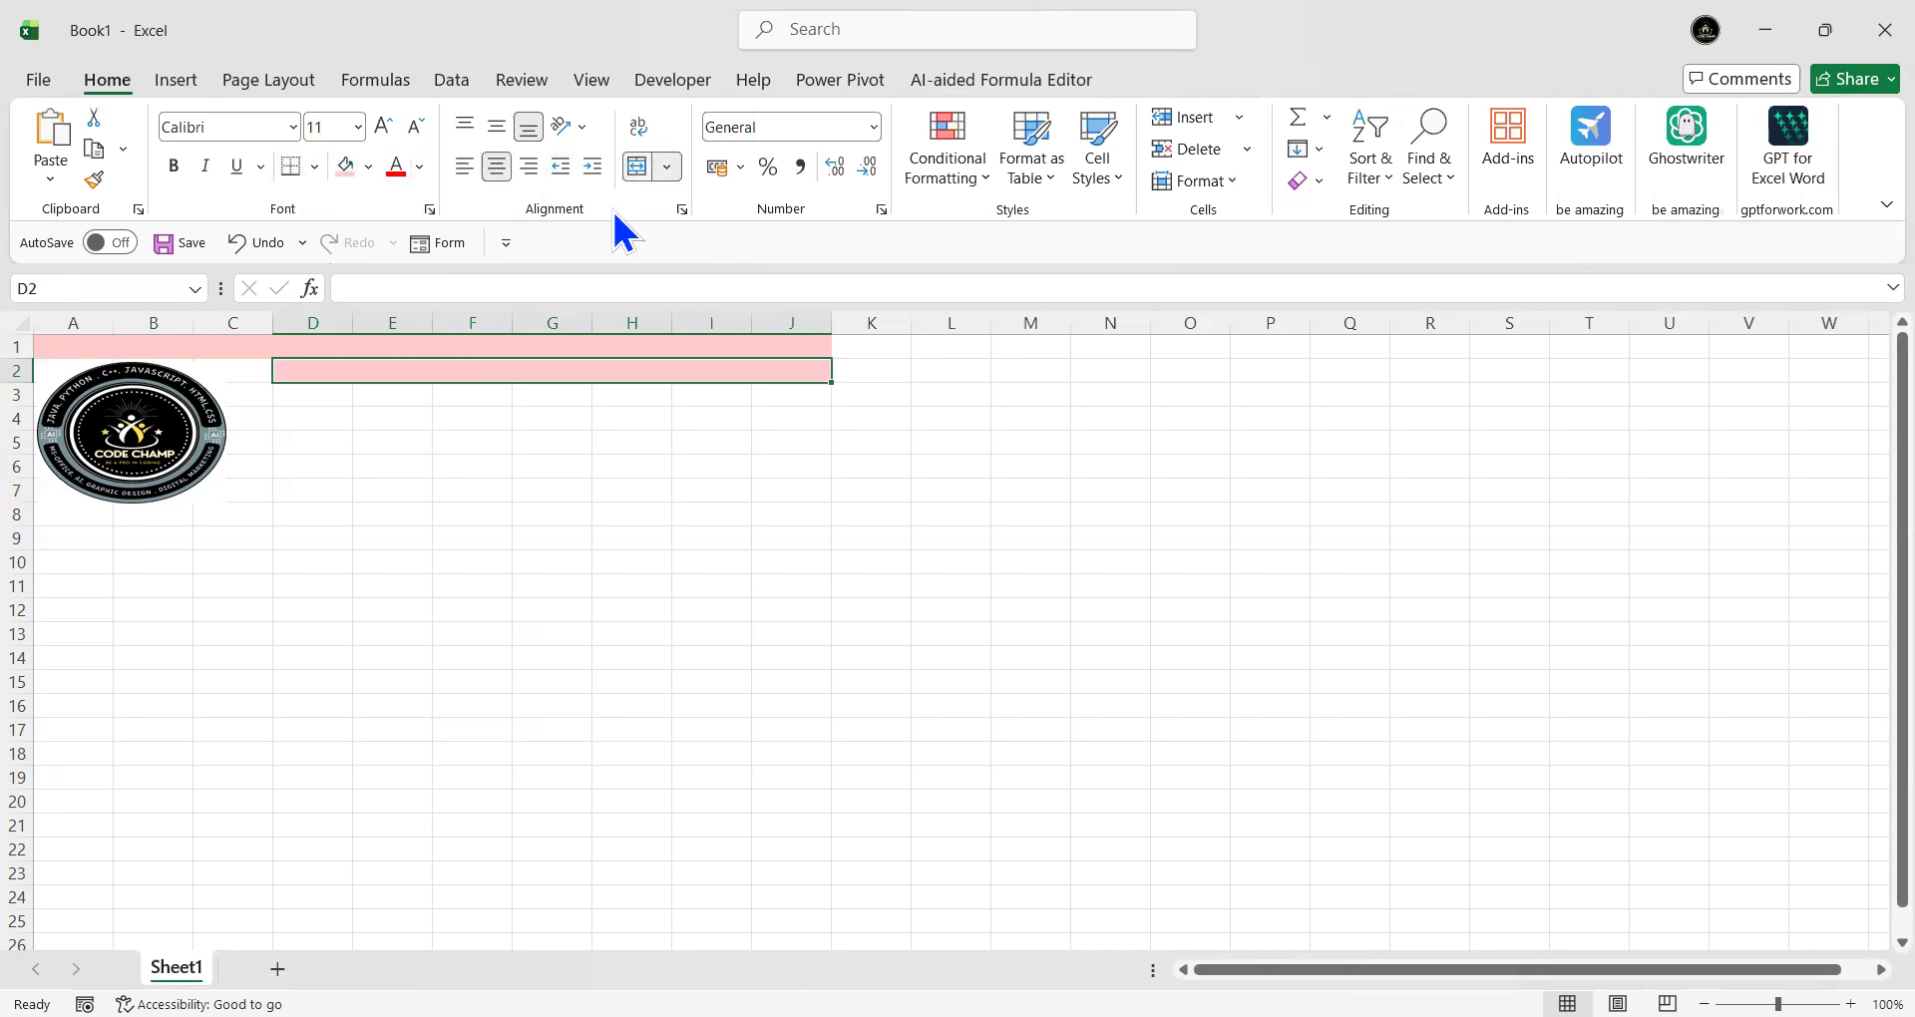
pyautogui.write('C')
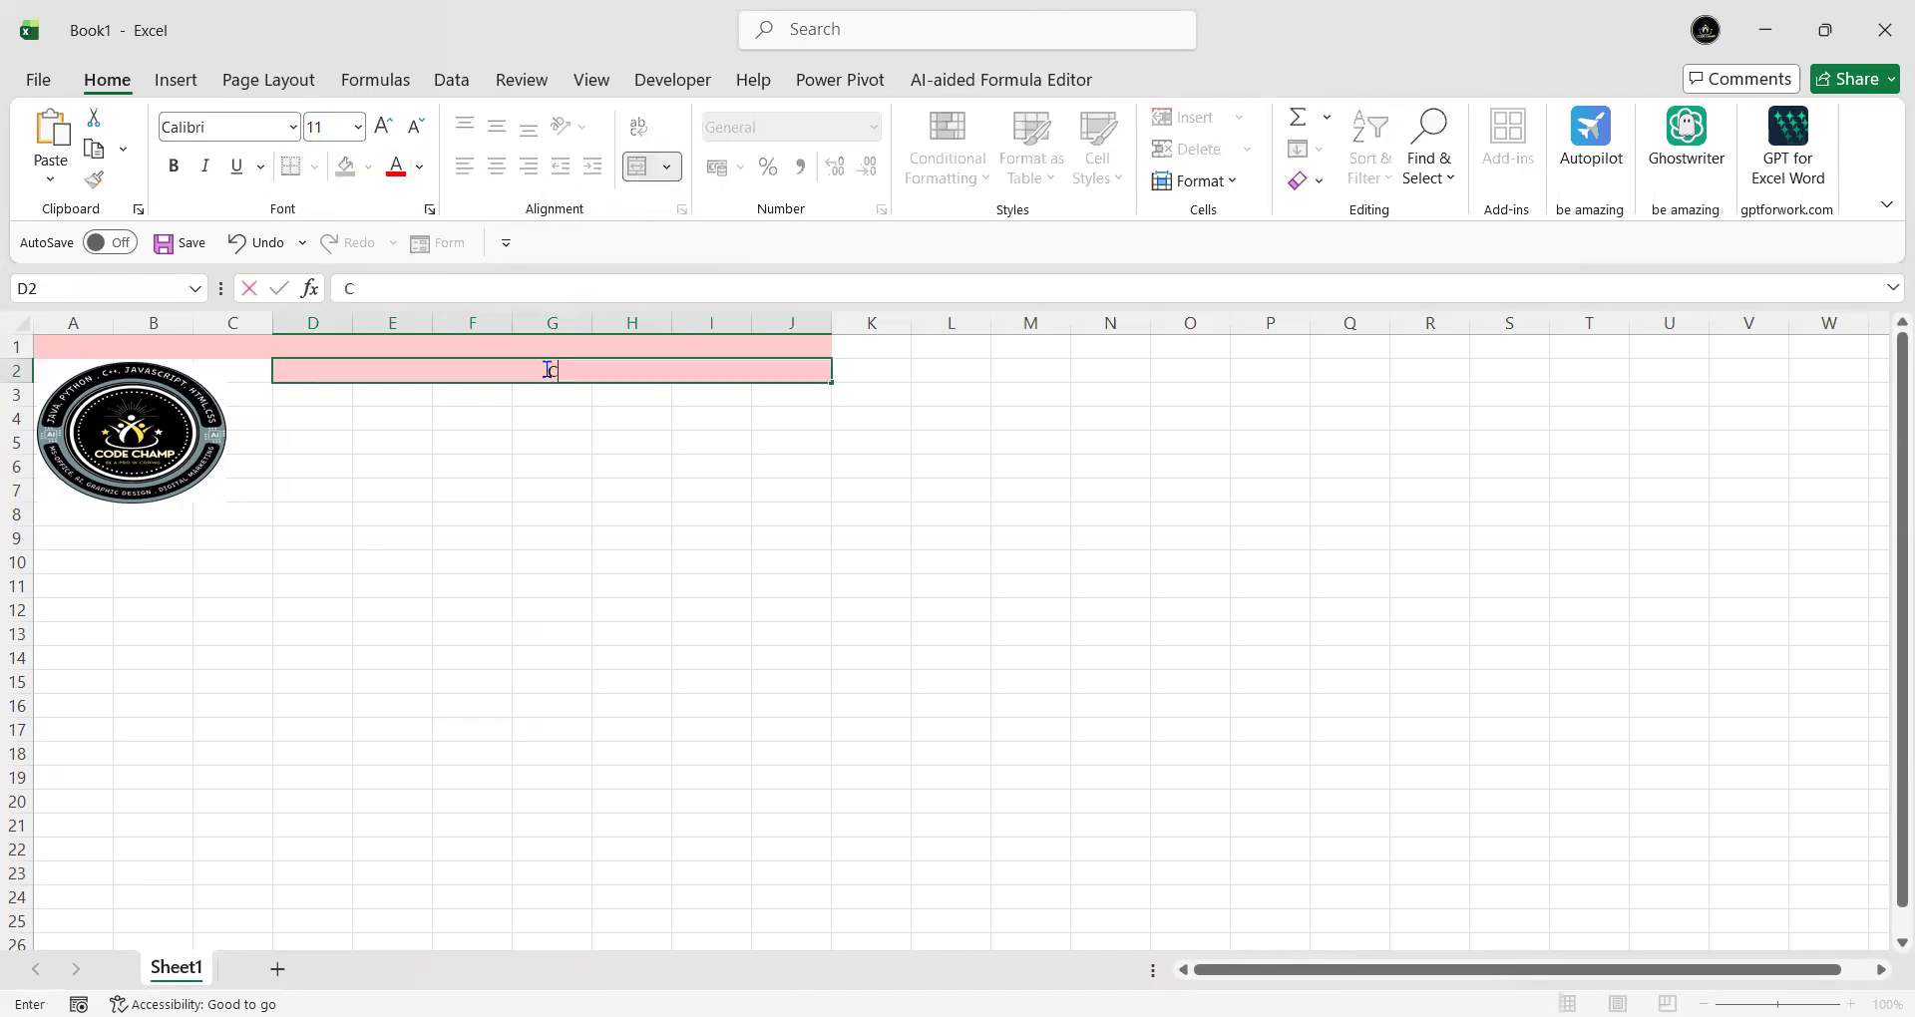
pyautogui.write('ut')
pyautogui.press('BackSpace')
pyautogui.press('BackSpace')
pyautogui.write('USTOMER DETA')
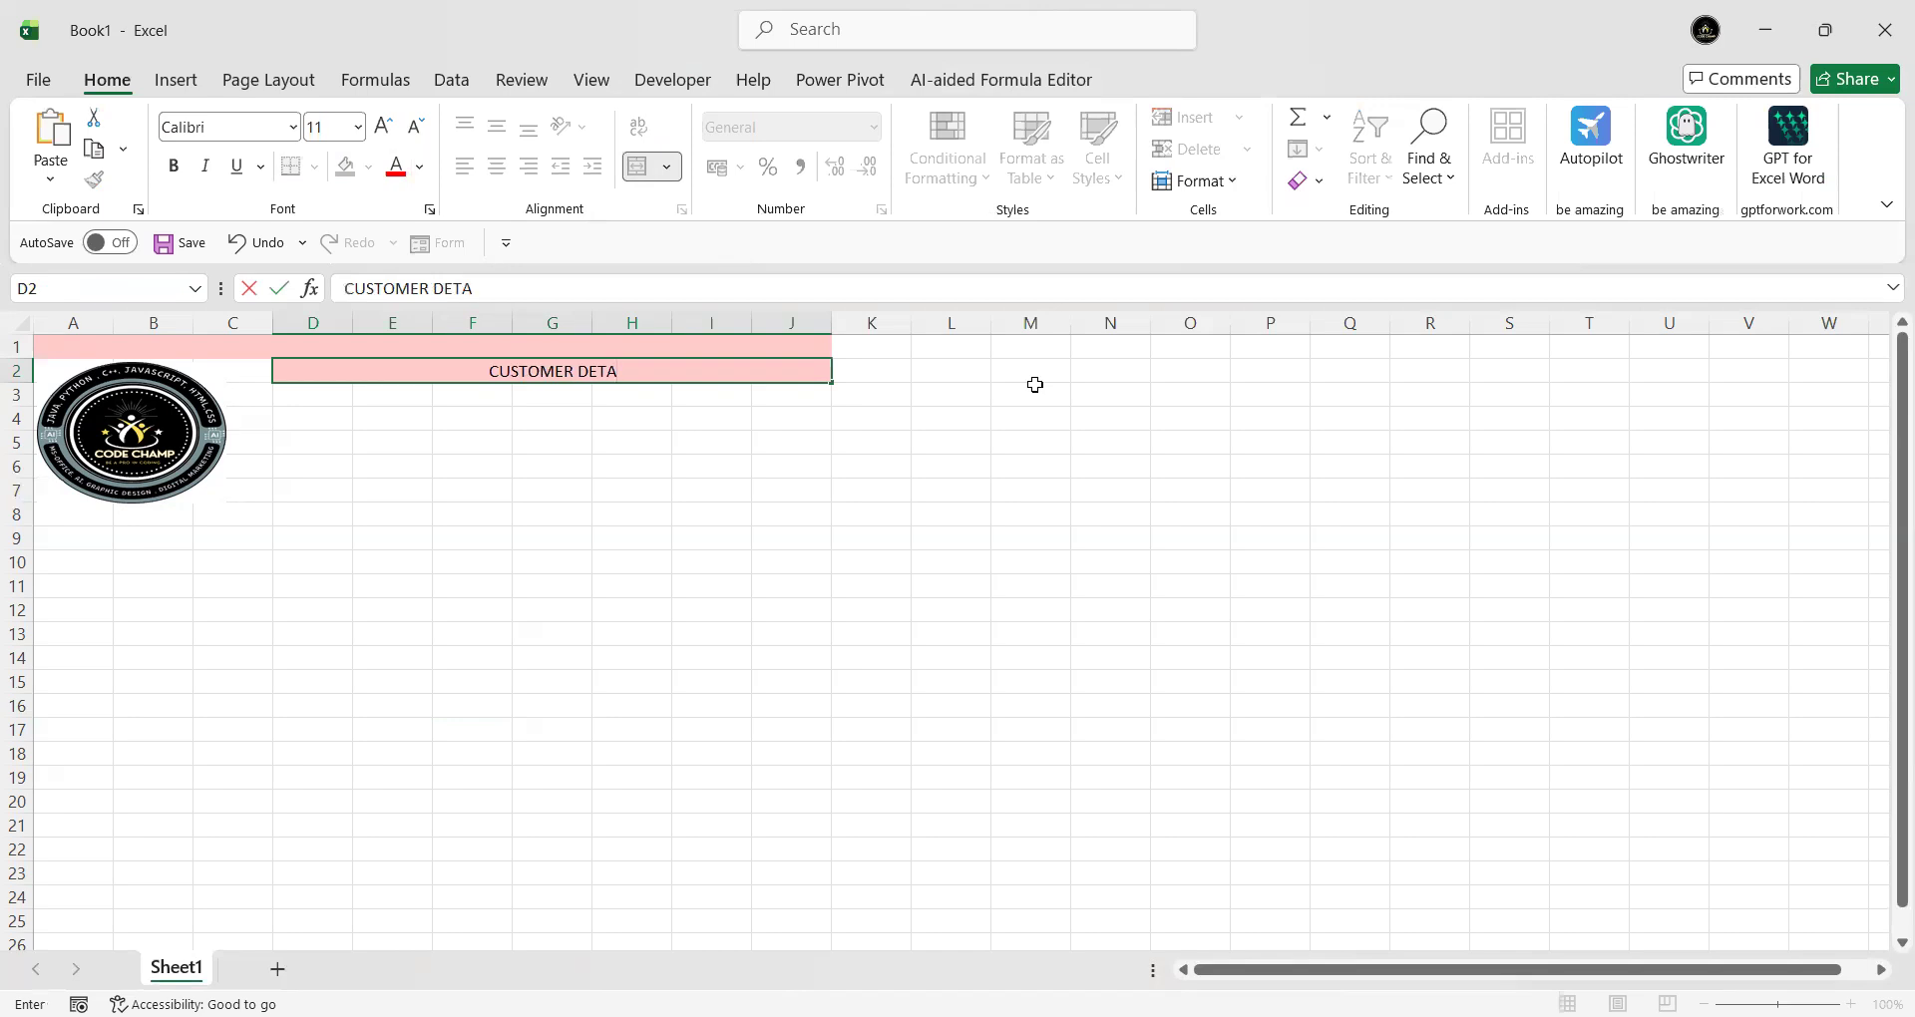
pyautogui.write('ILS')
pyautogui.click(794, 532)
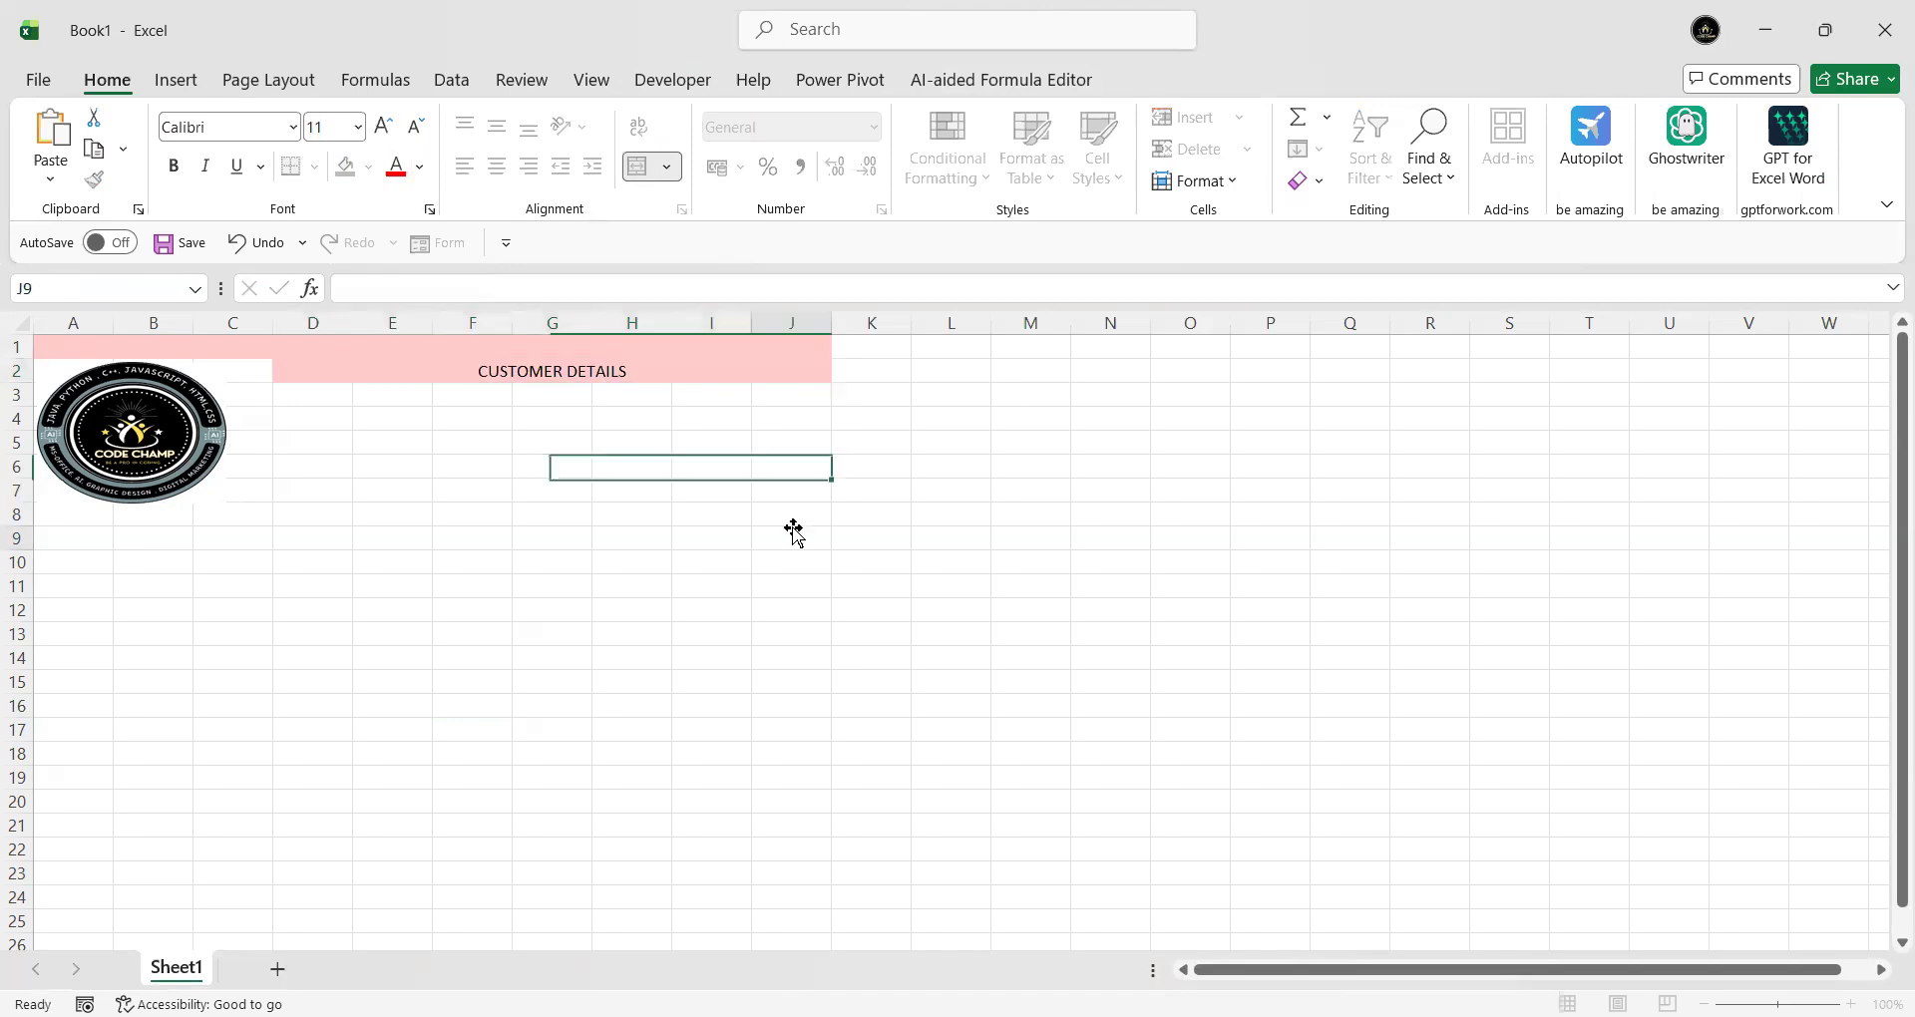
# - Make the CUSTOMER DETAILS heading bold and enlarge its font to 14 pt
pyautogui.click(589, 376)
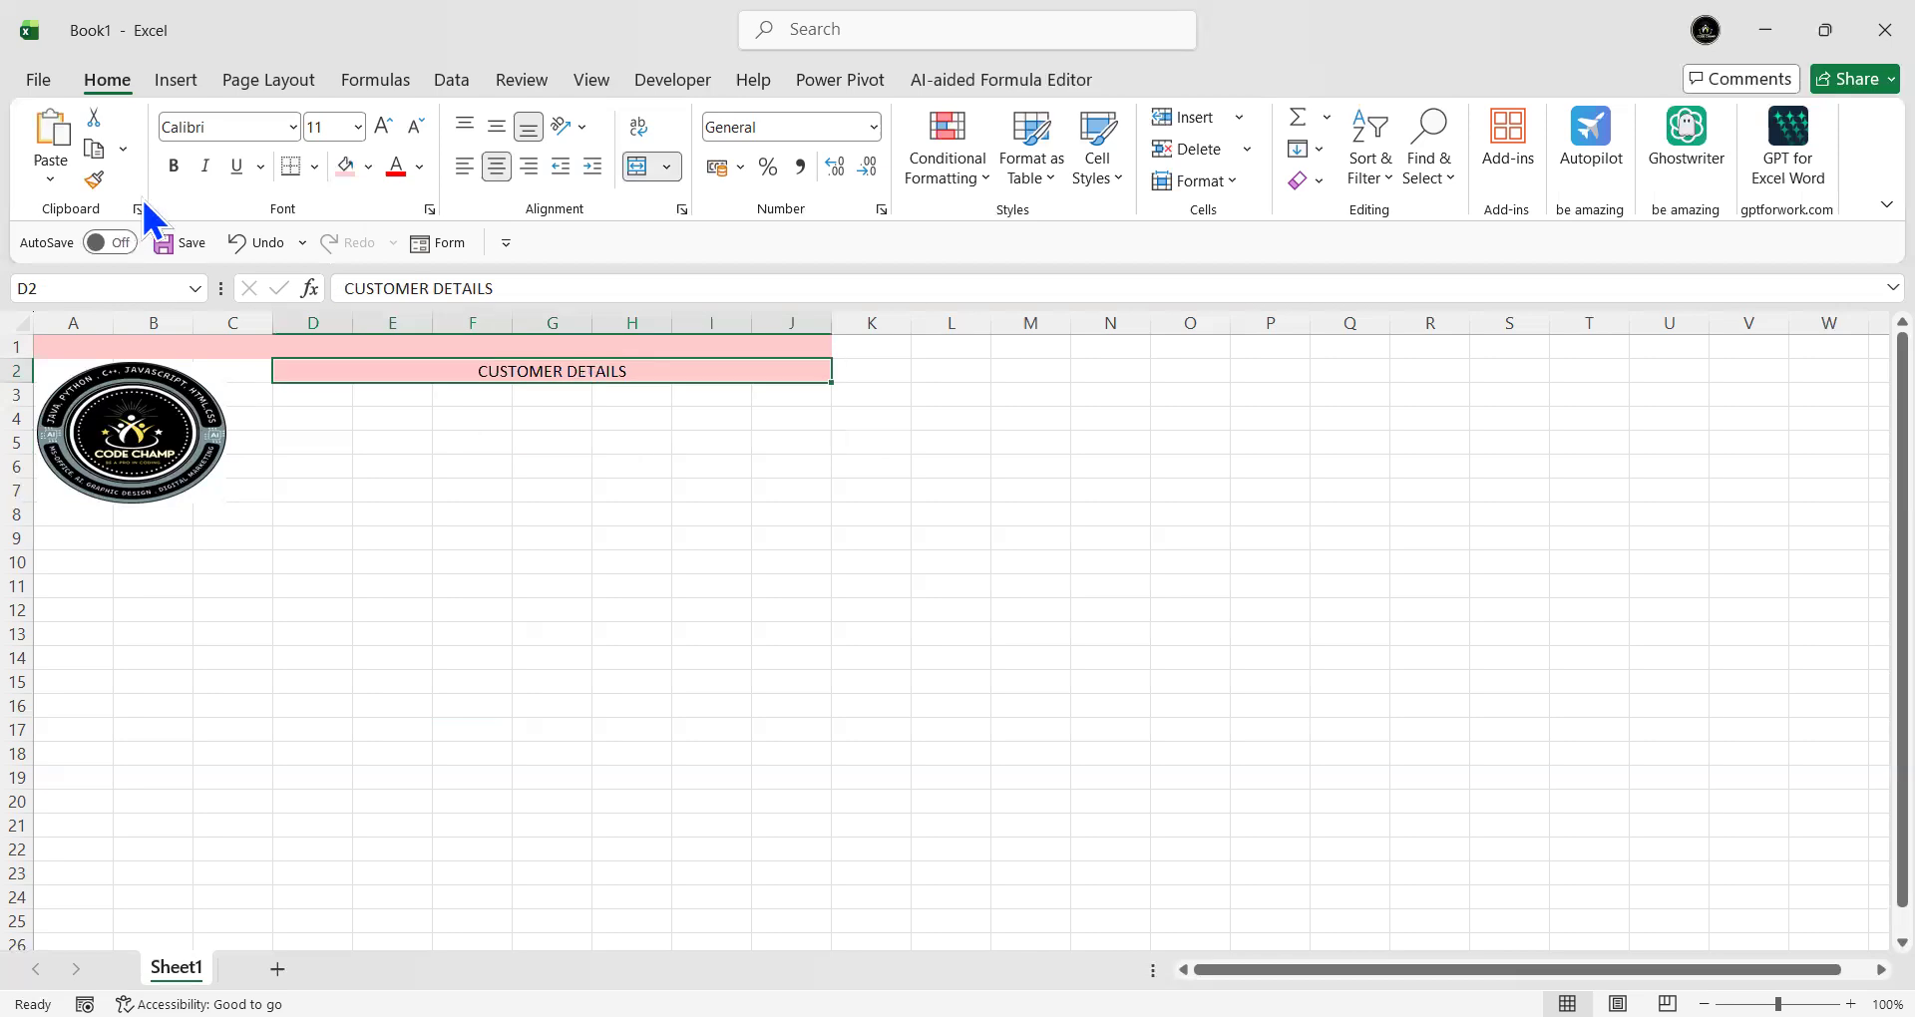
pyautogui.click(172, 172)
pyautogui.click(388, 140)
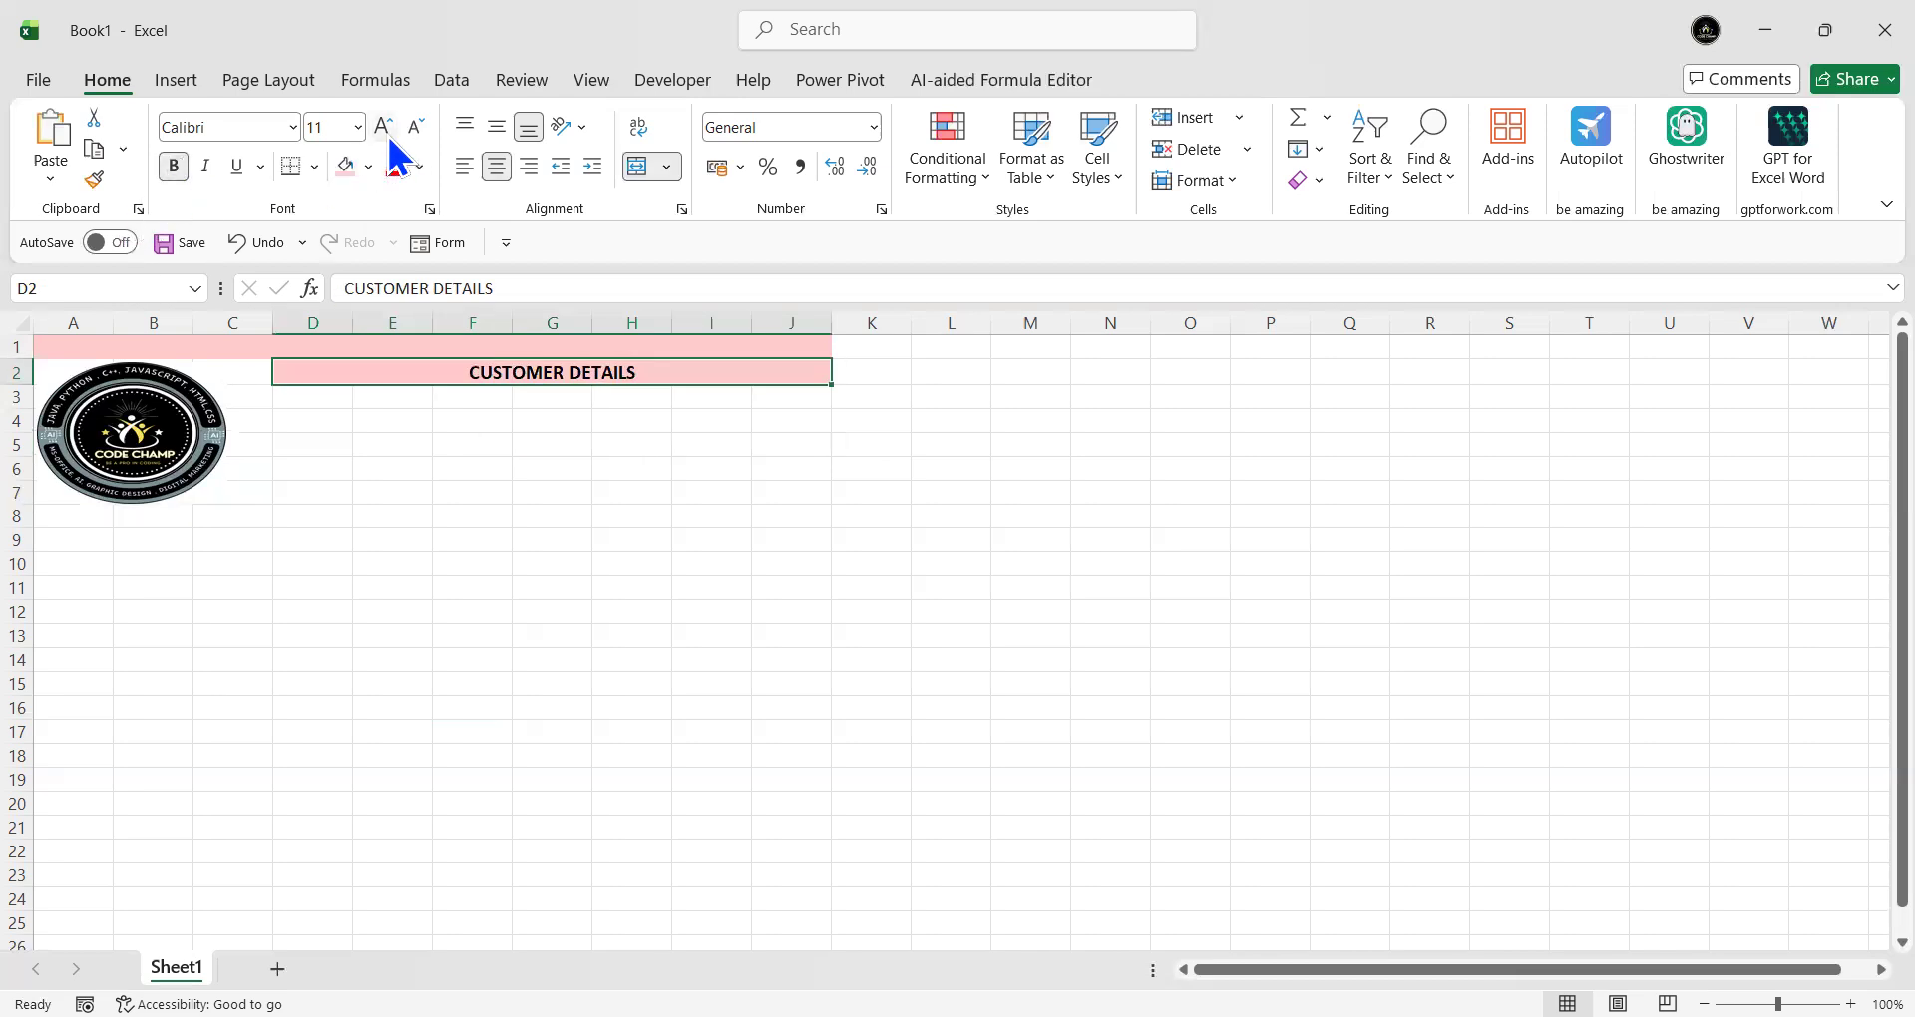
pyautogui.click(388, 140)
pyautogui.click(530, 541)
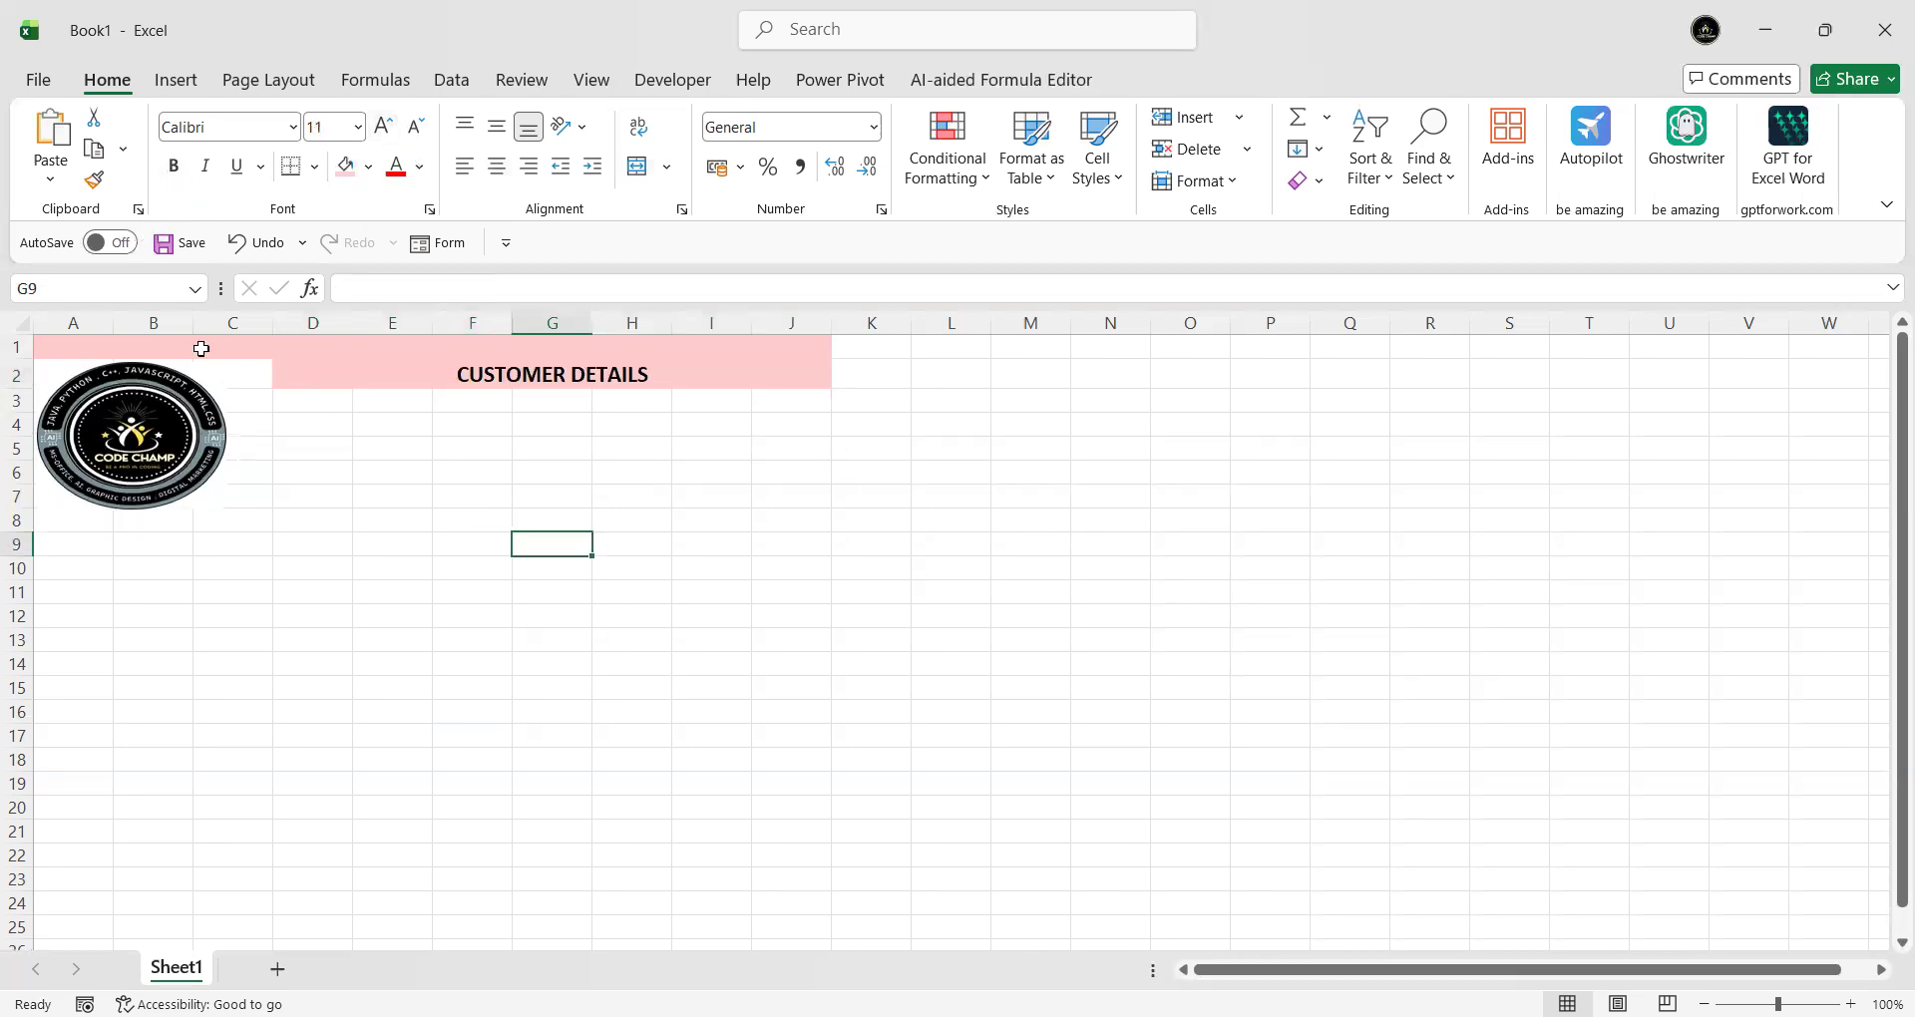
# - Merge the row 1 banner across A:J and give it and the heading thick outside borders
pyautogui.click(58, 348)
pyautogui.click(638, 166)
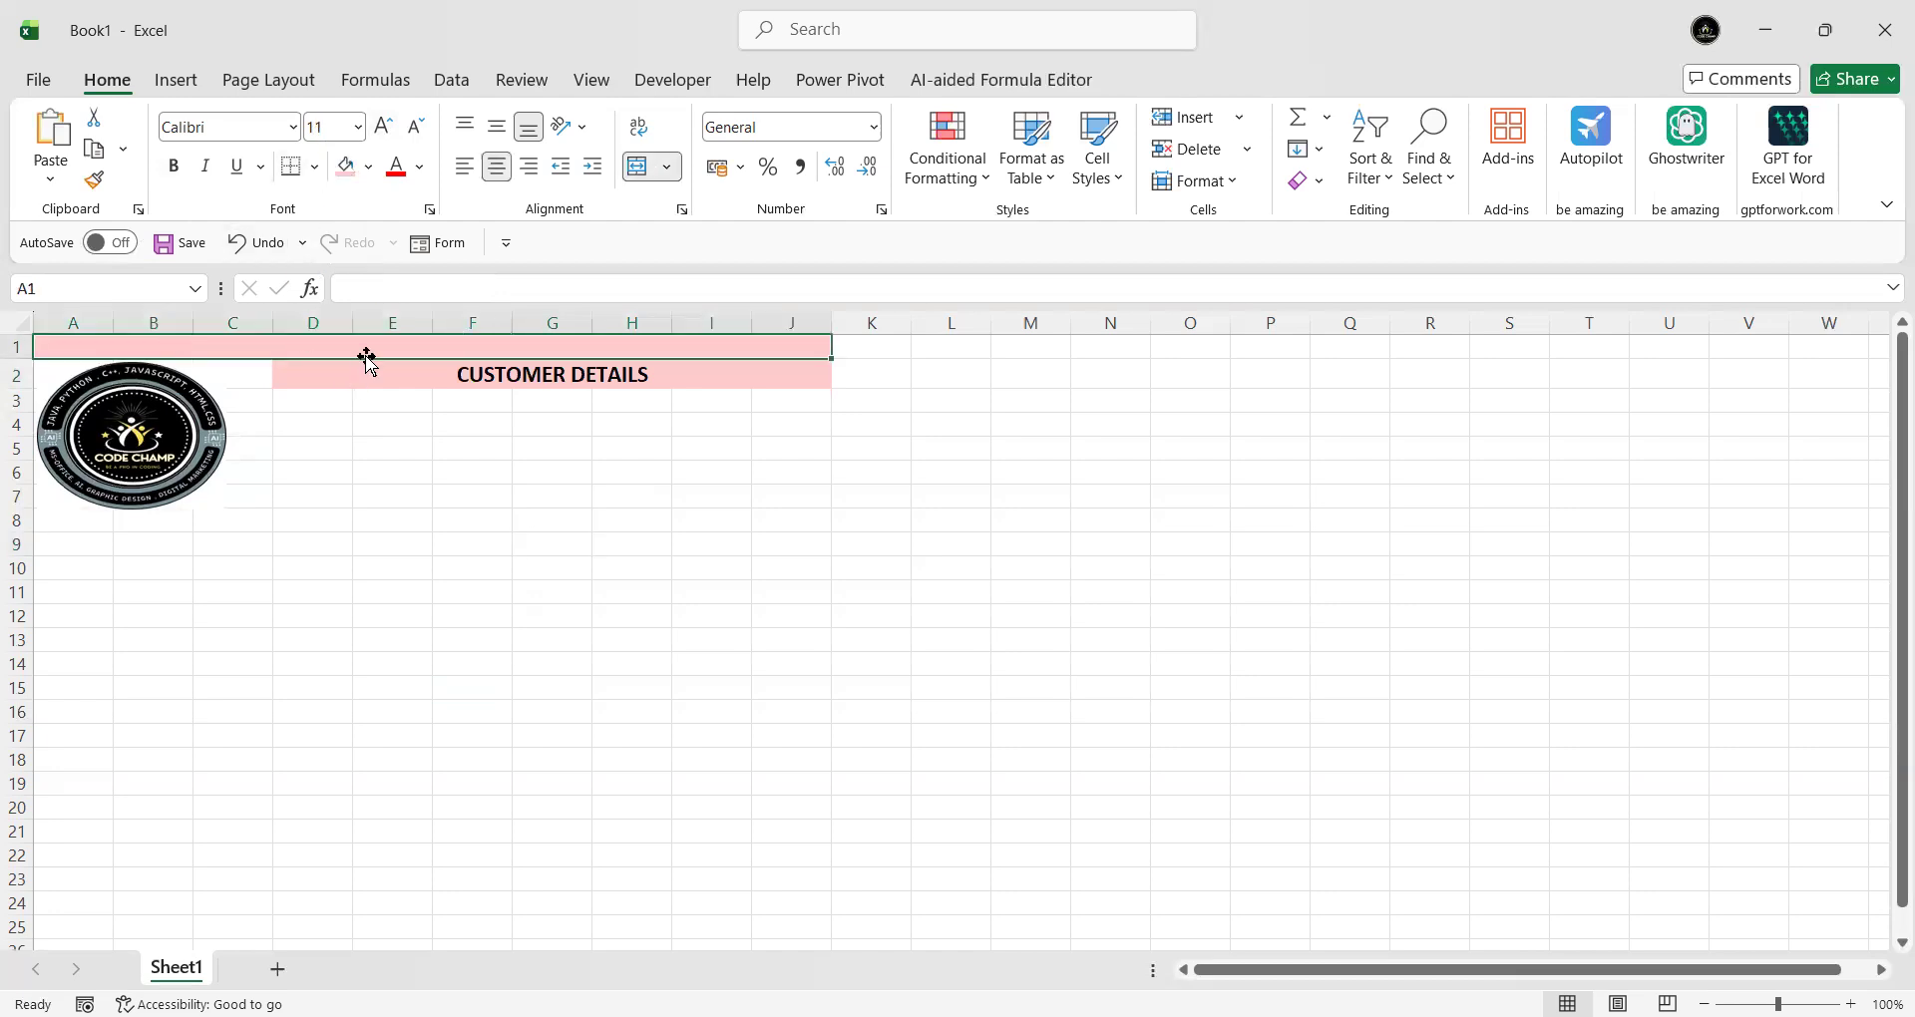
pyautogui.click(315, 173)
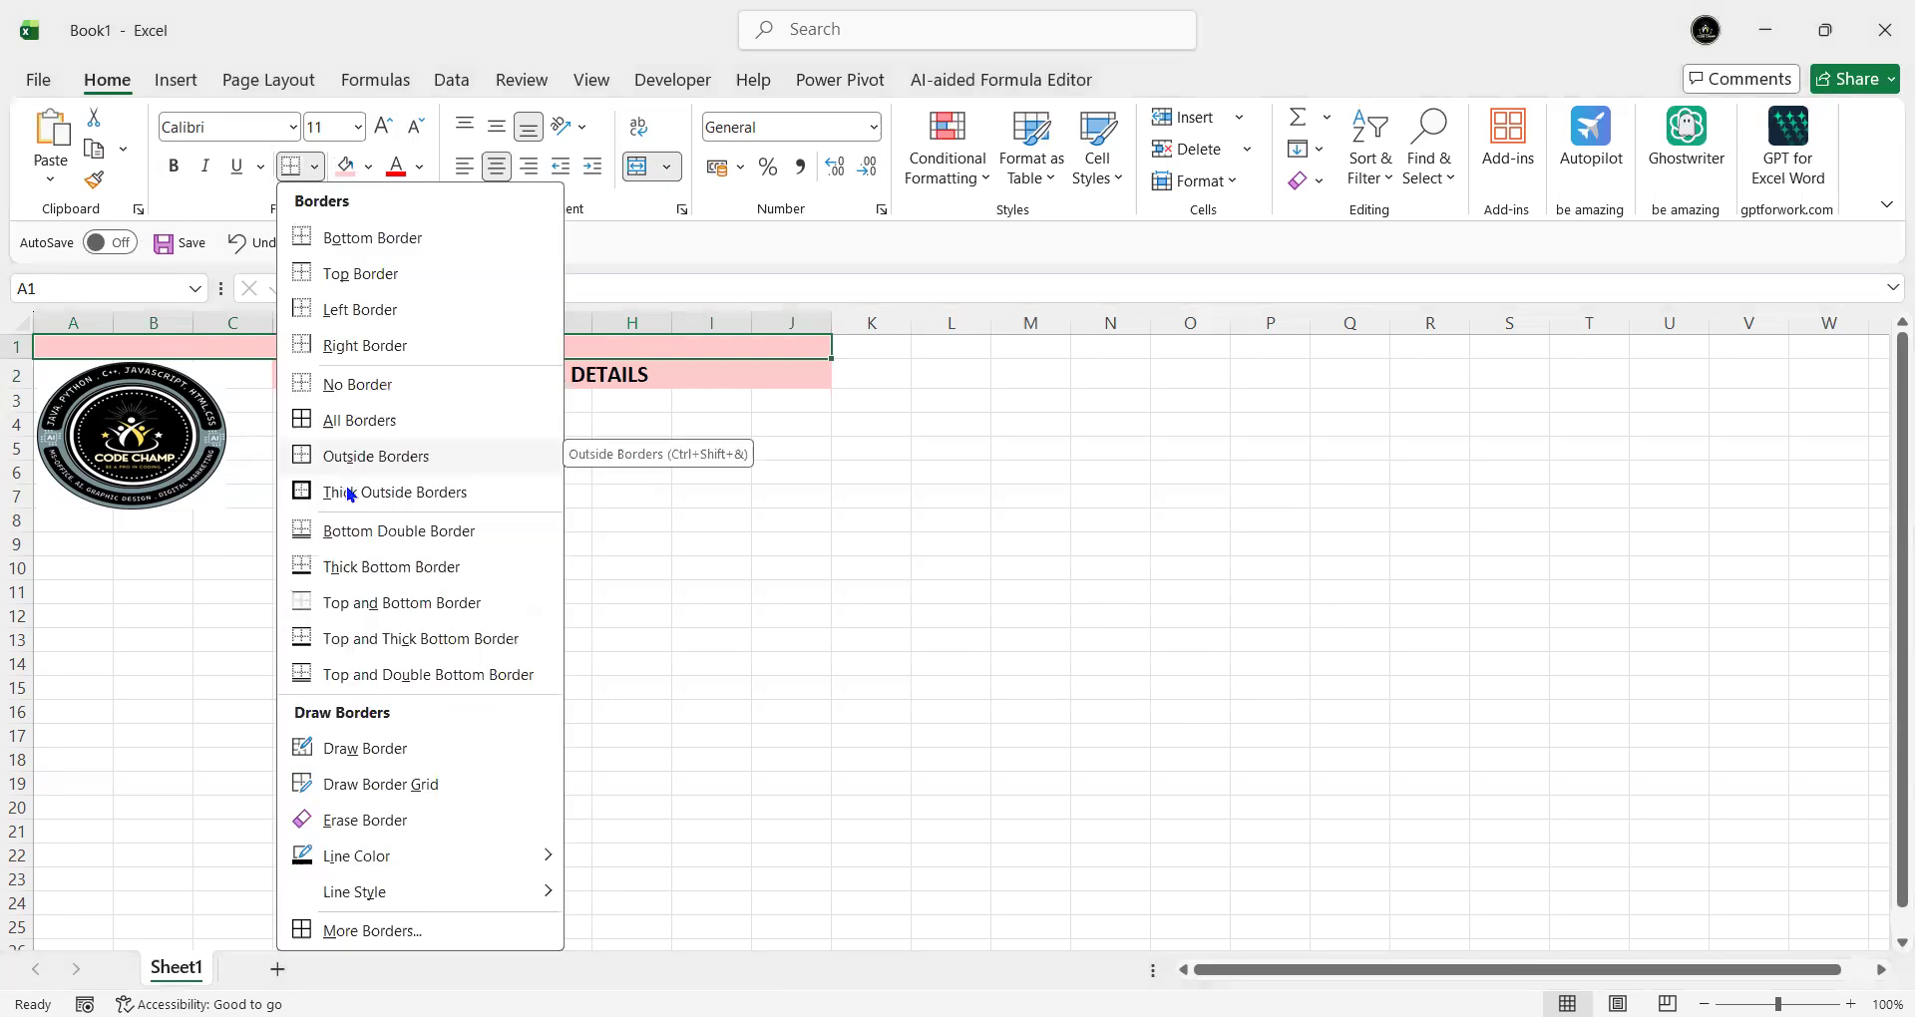
pyautogui.click(349, 487)
pyautogui.click(398, 377)
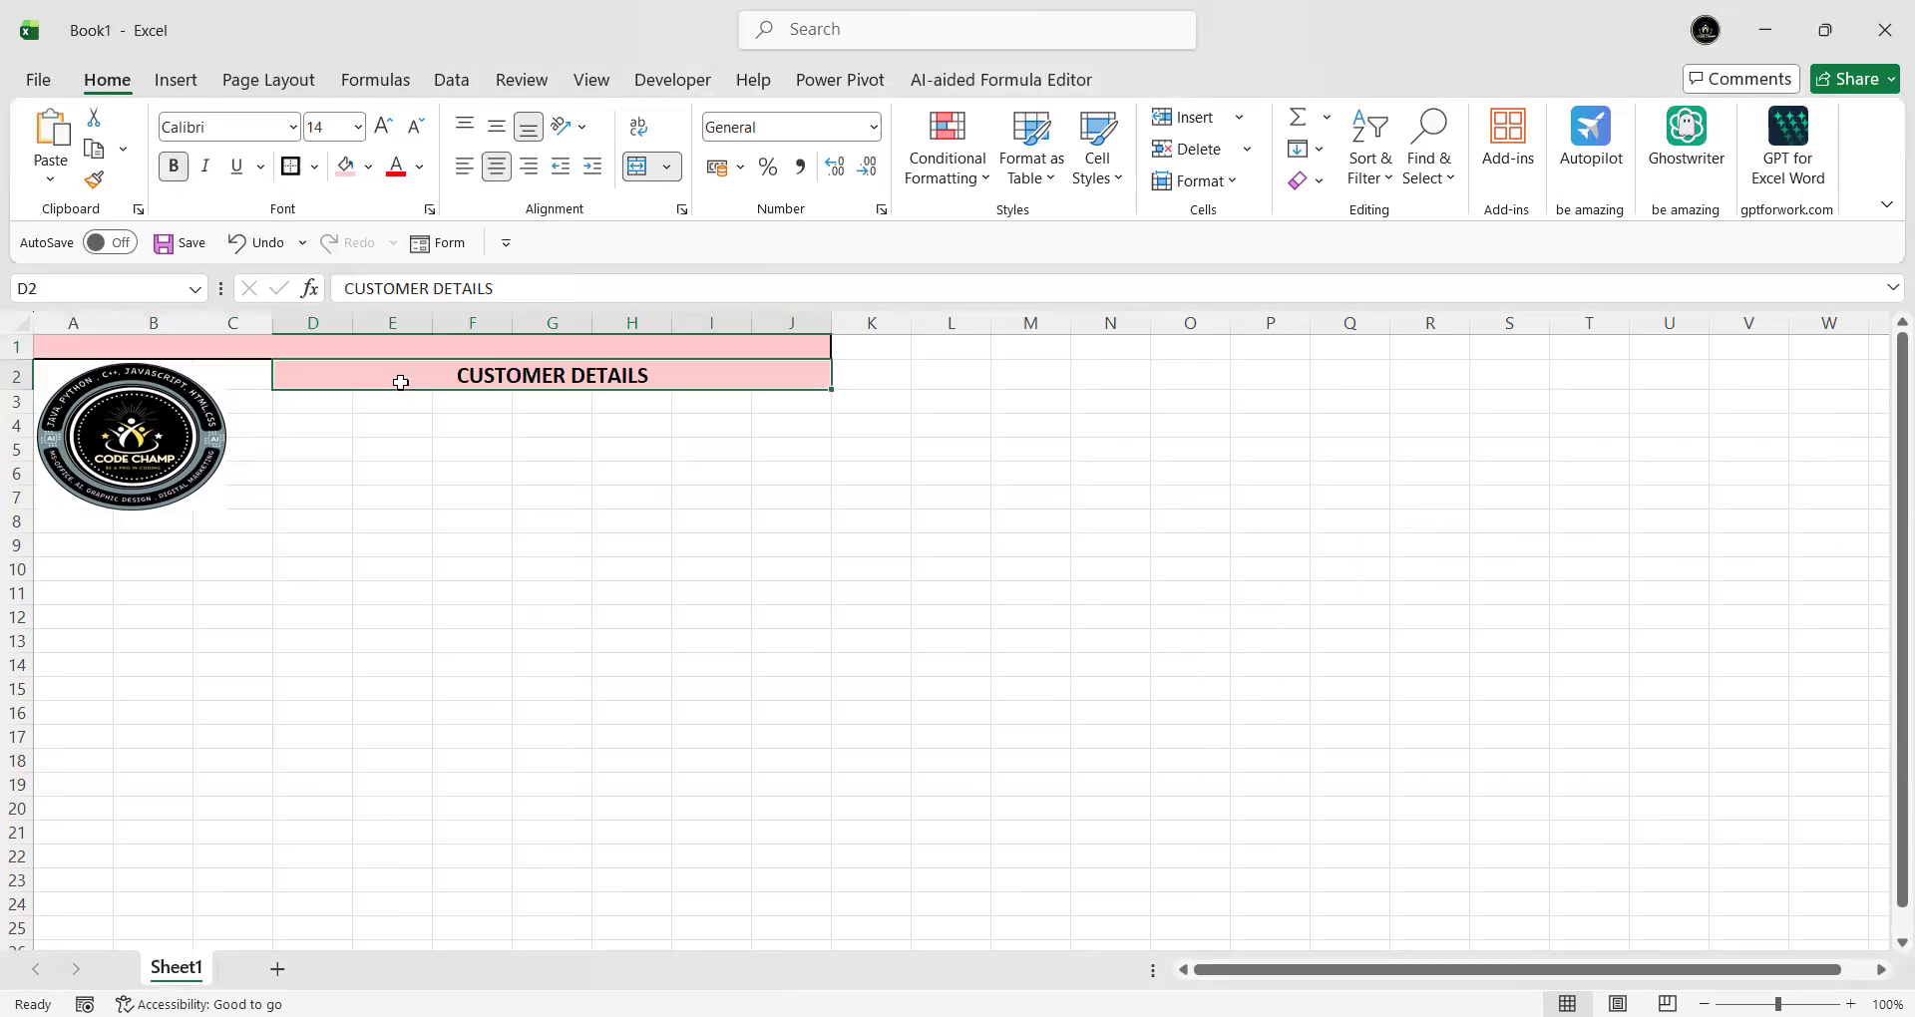
pyautogui.click(314, 170)
pyautogui.click(367, 492)
pyautogui.click(677, 529)
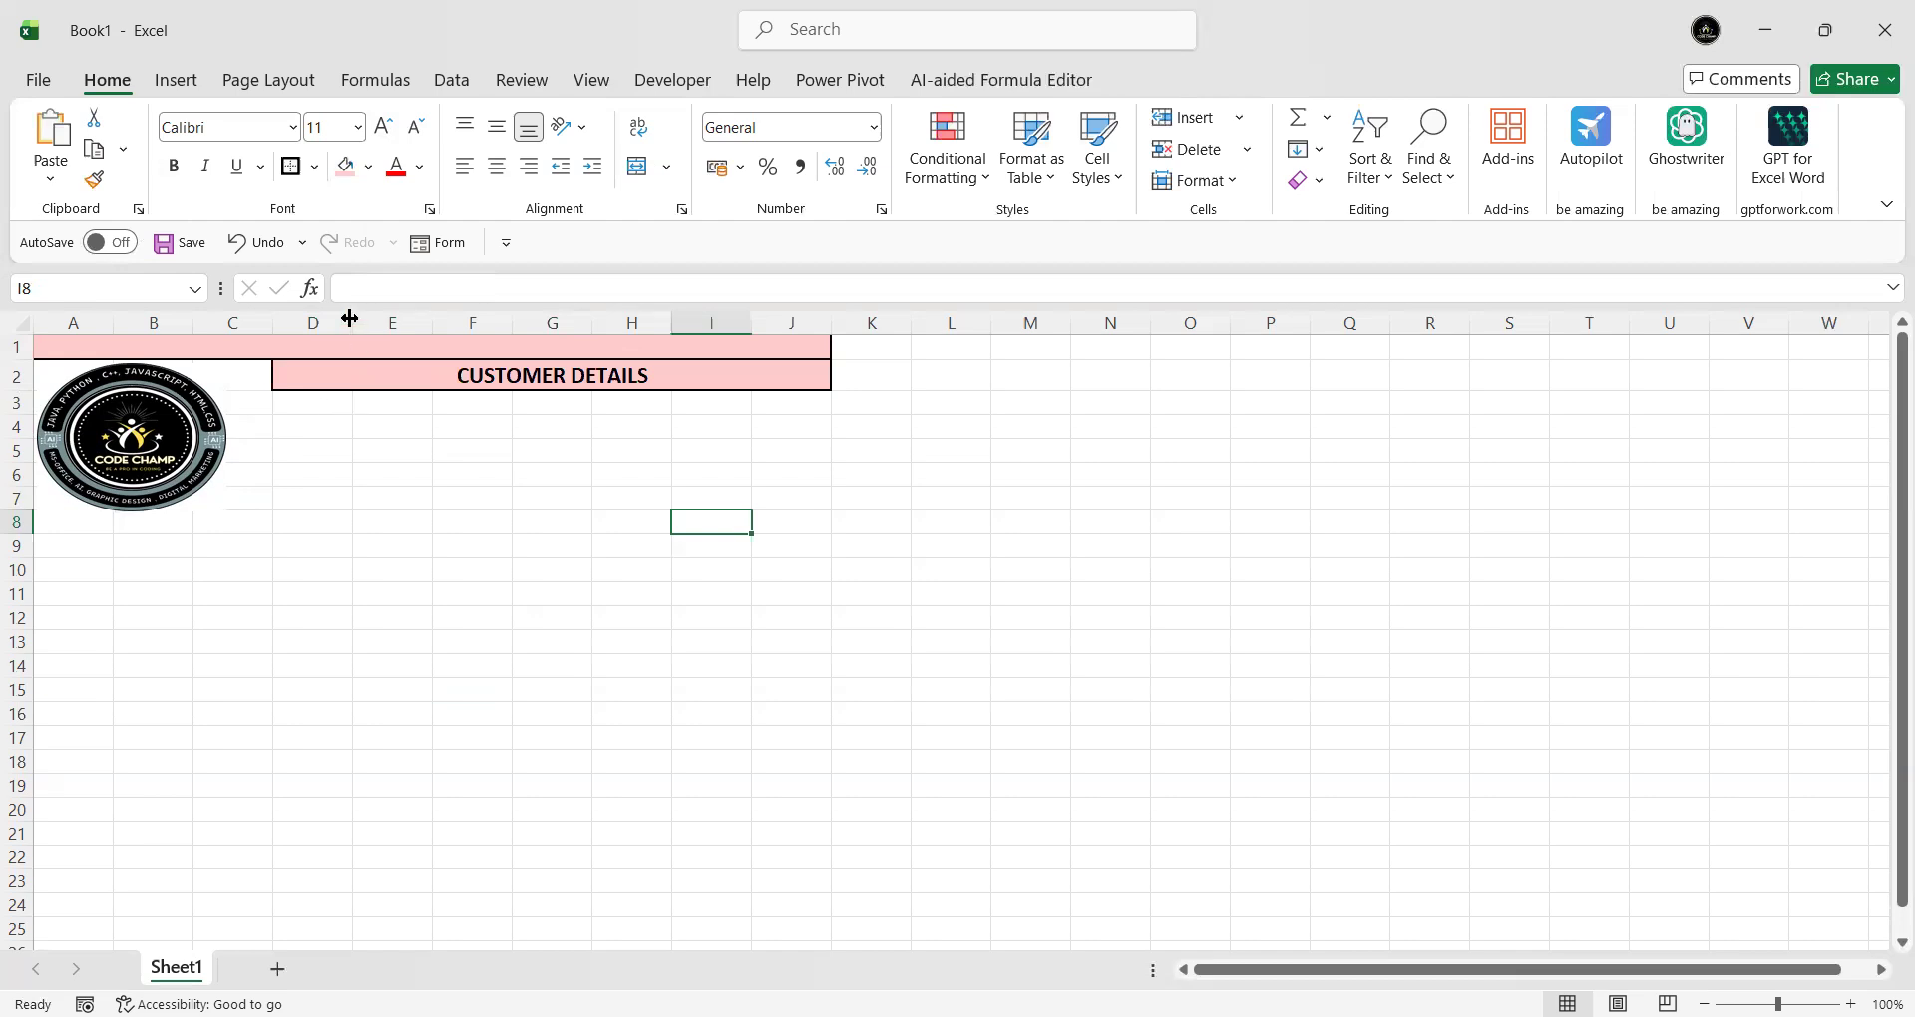
# - Merge row 3 into two cells, D3:F3 and G3:J3
pyautogui.moveTo(321, 404); pyautogui.dragTo(494, 402)
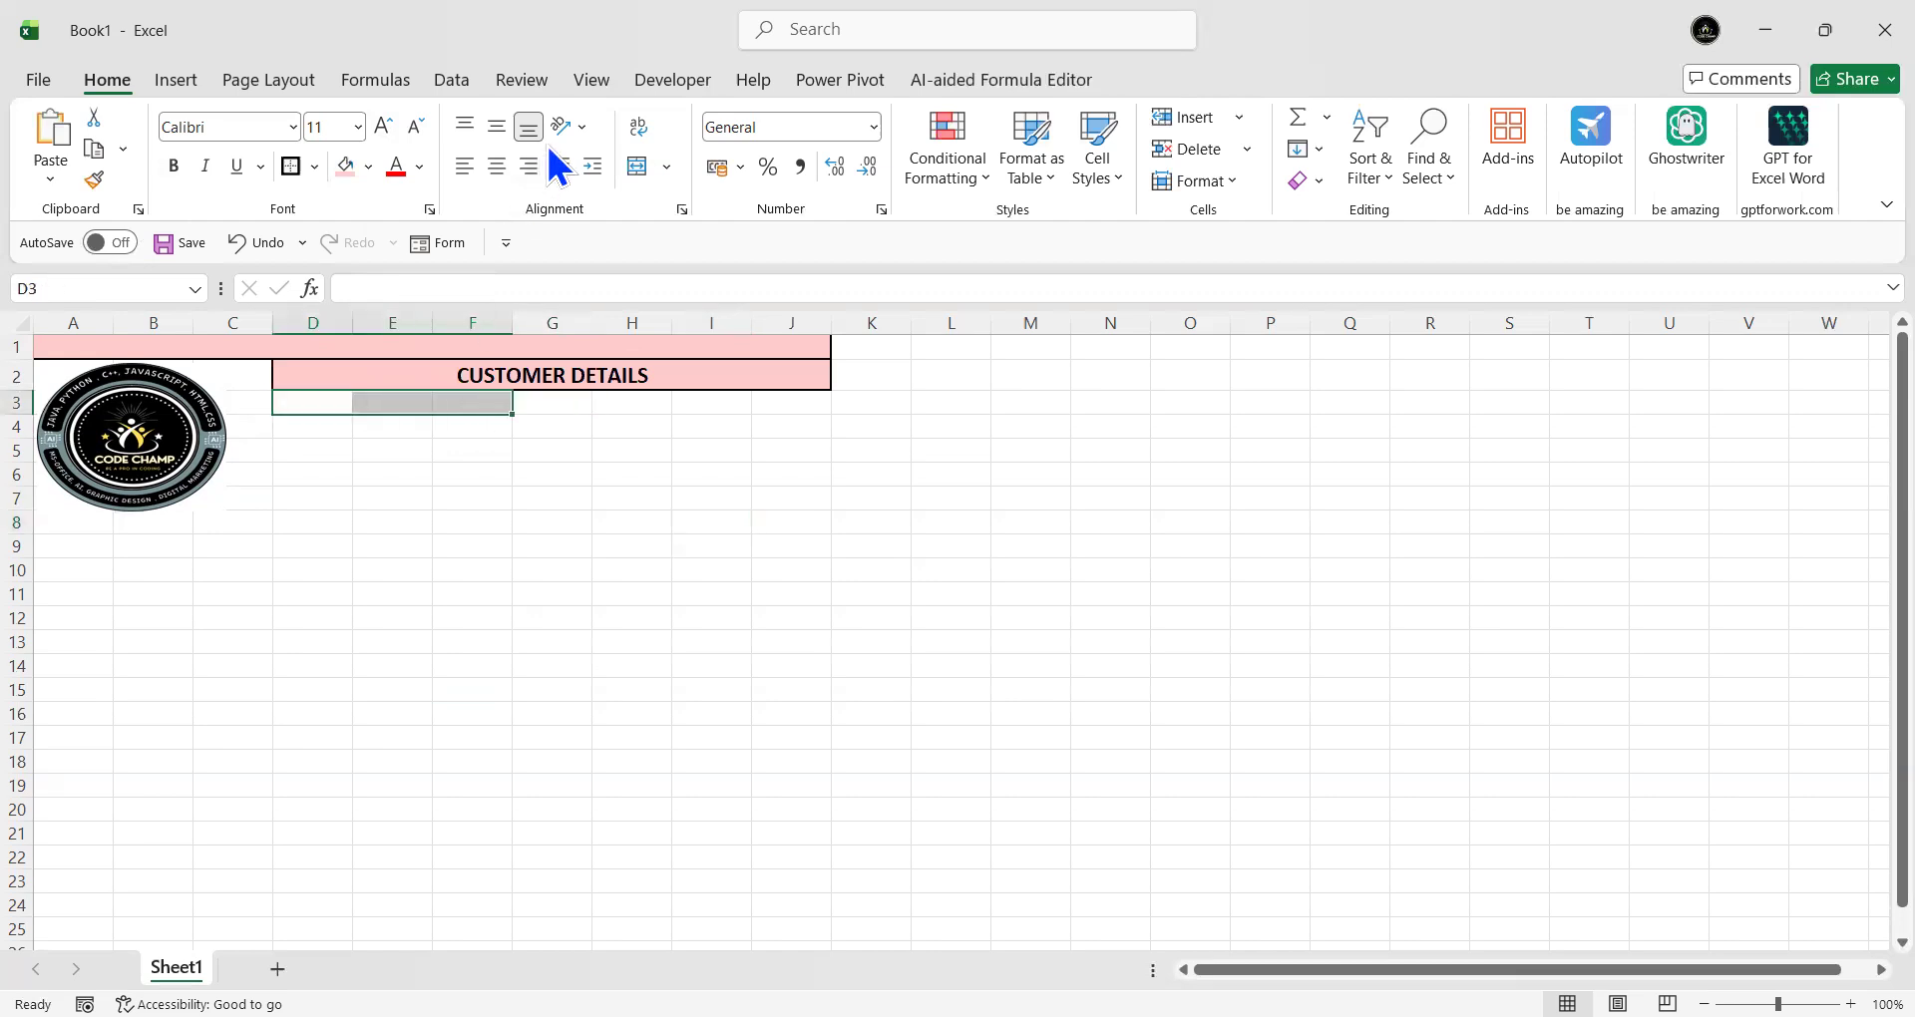
pyautogui.click(636, 167)
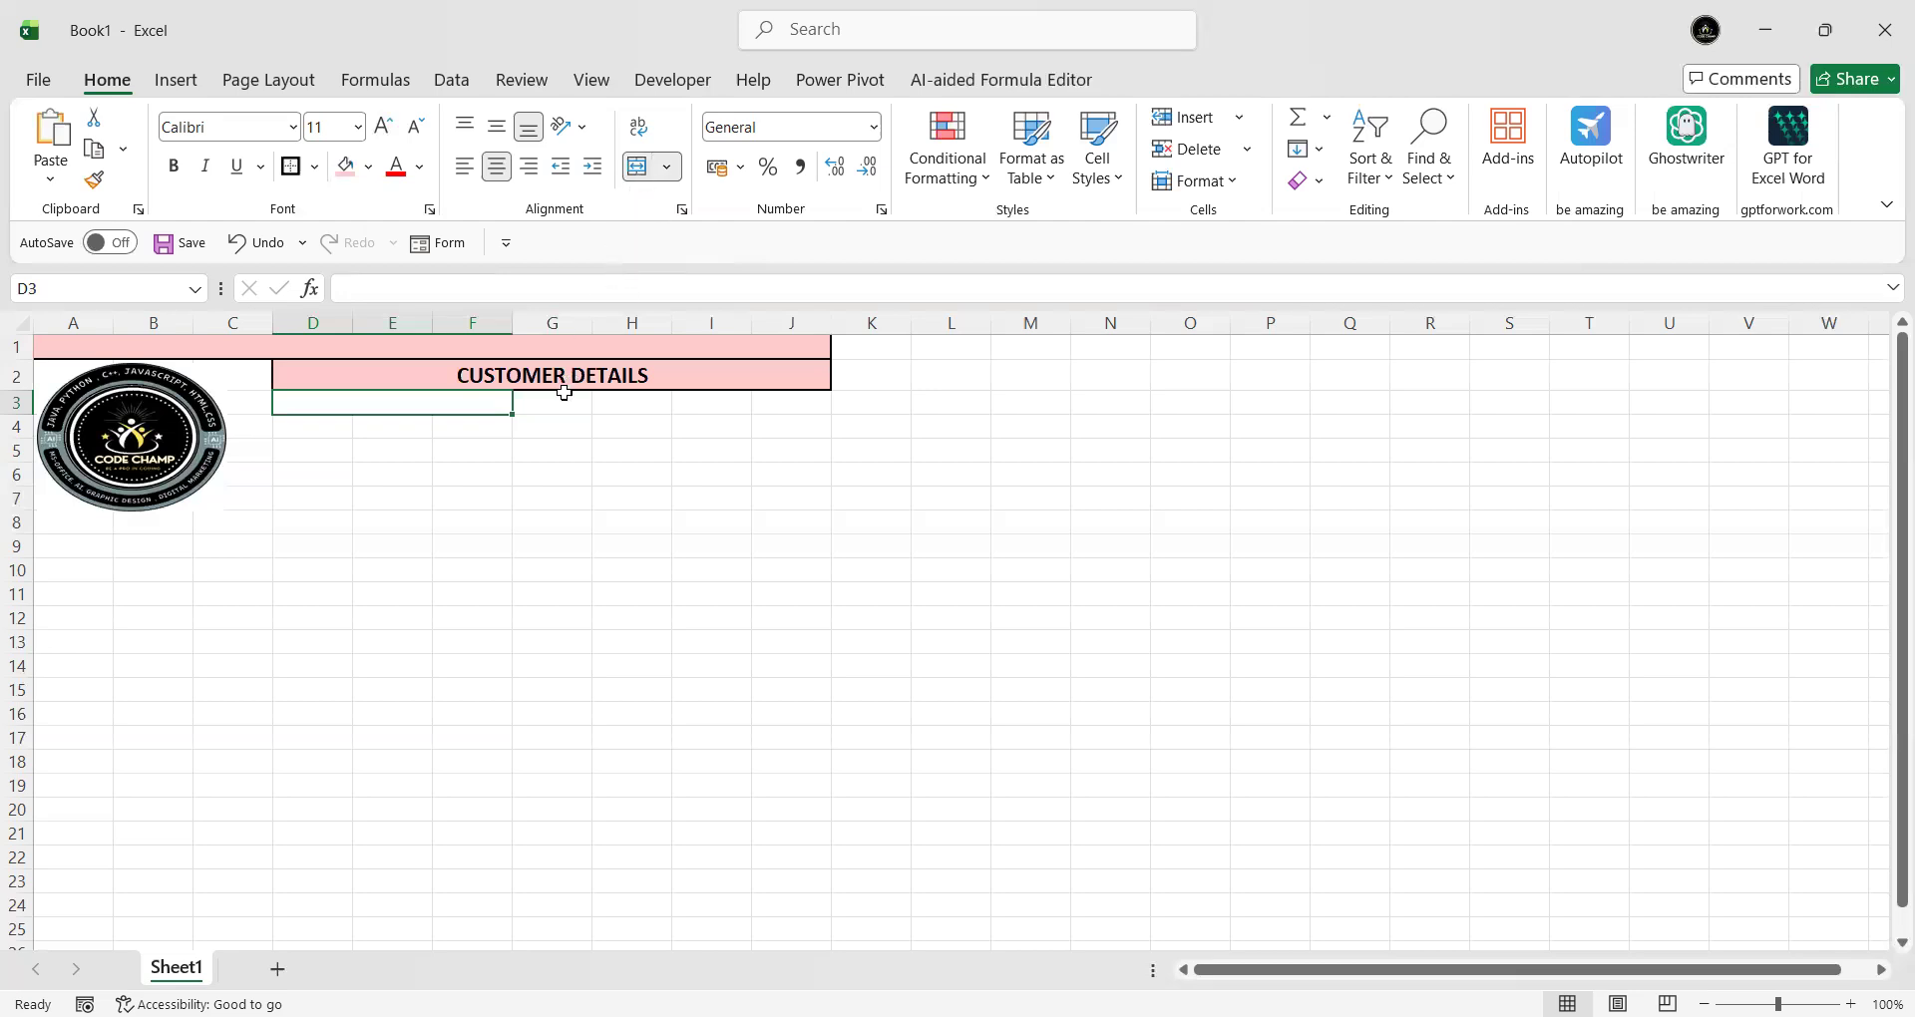
pyautogui.moveTo(551, 404); pyautogui.dragTo(769, 397)
pyautogui.click(642, 169)
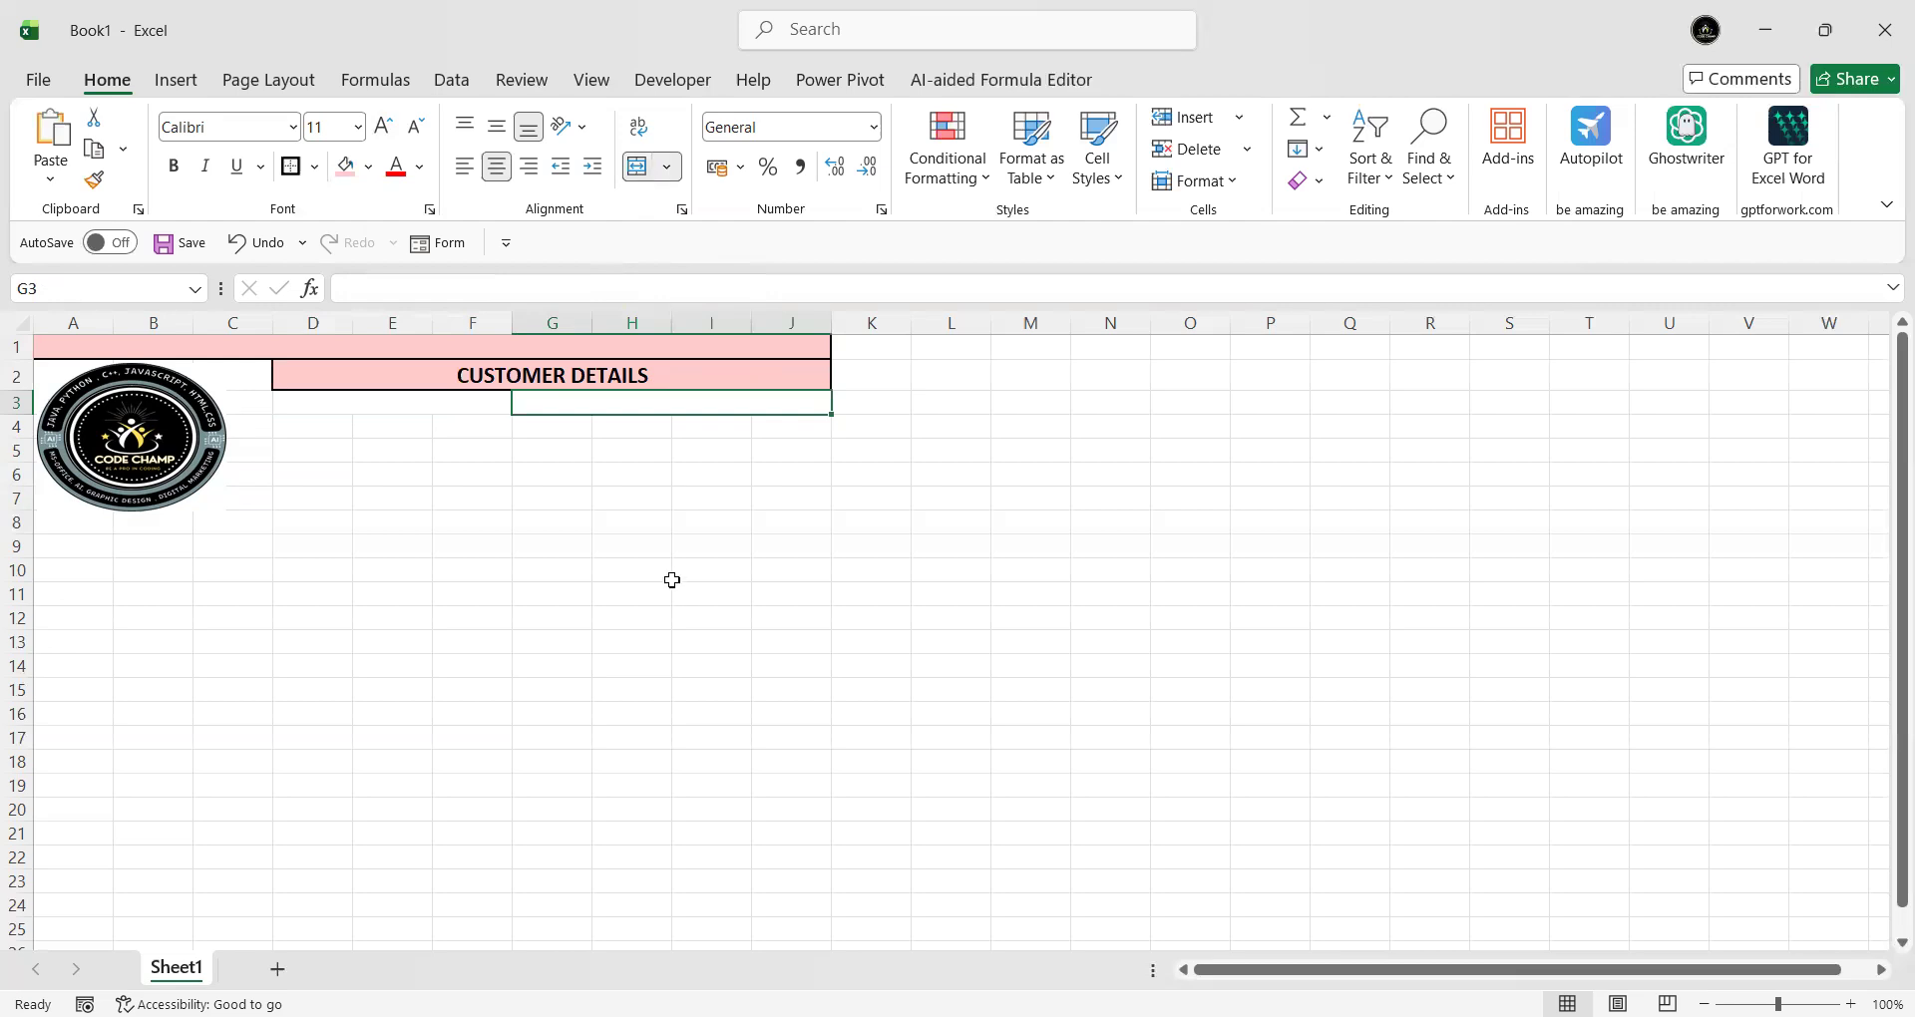
pyautogui.click(676, 589)
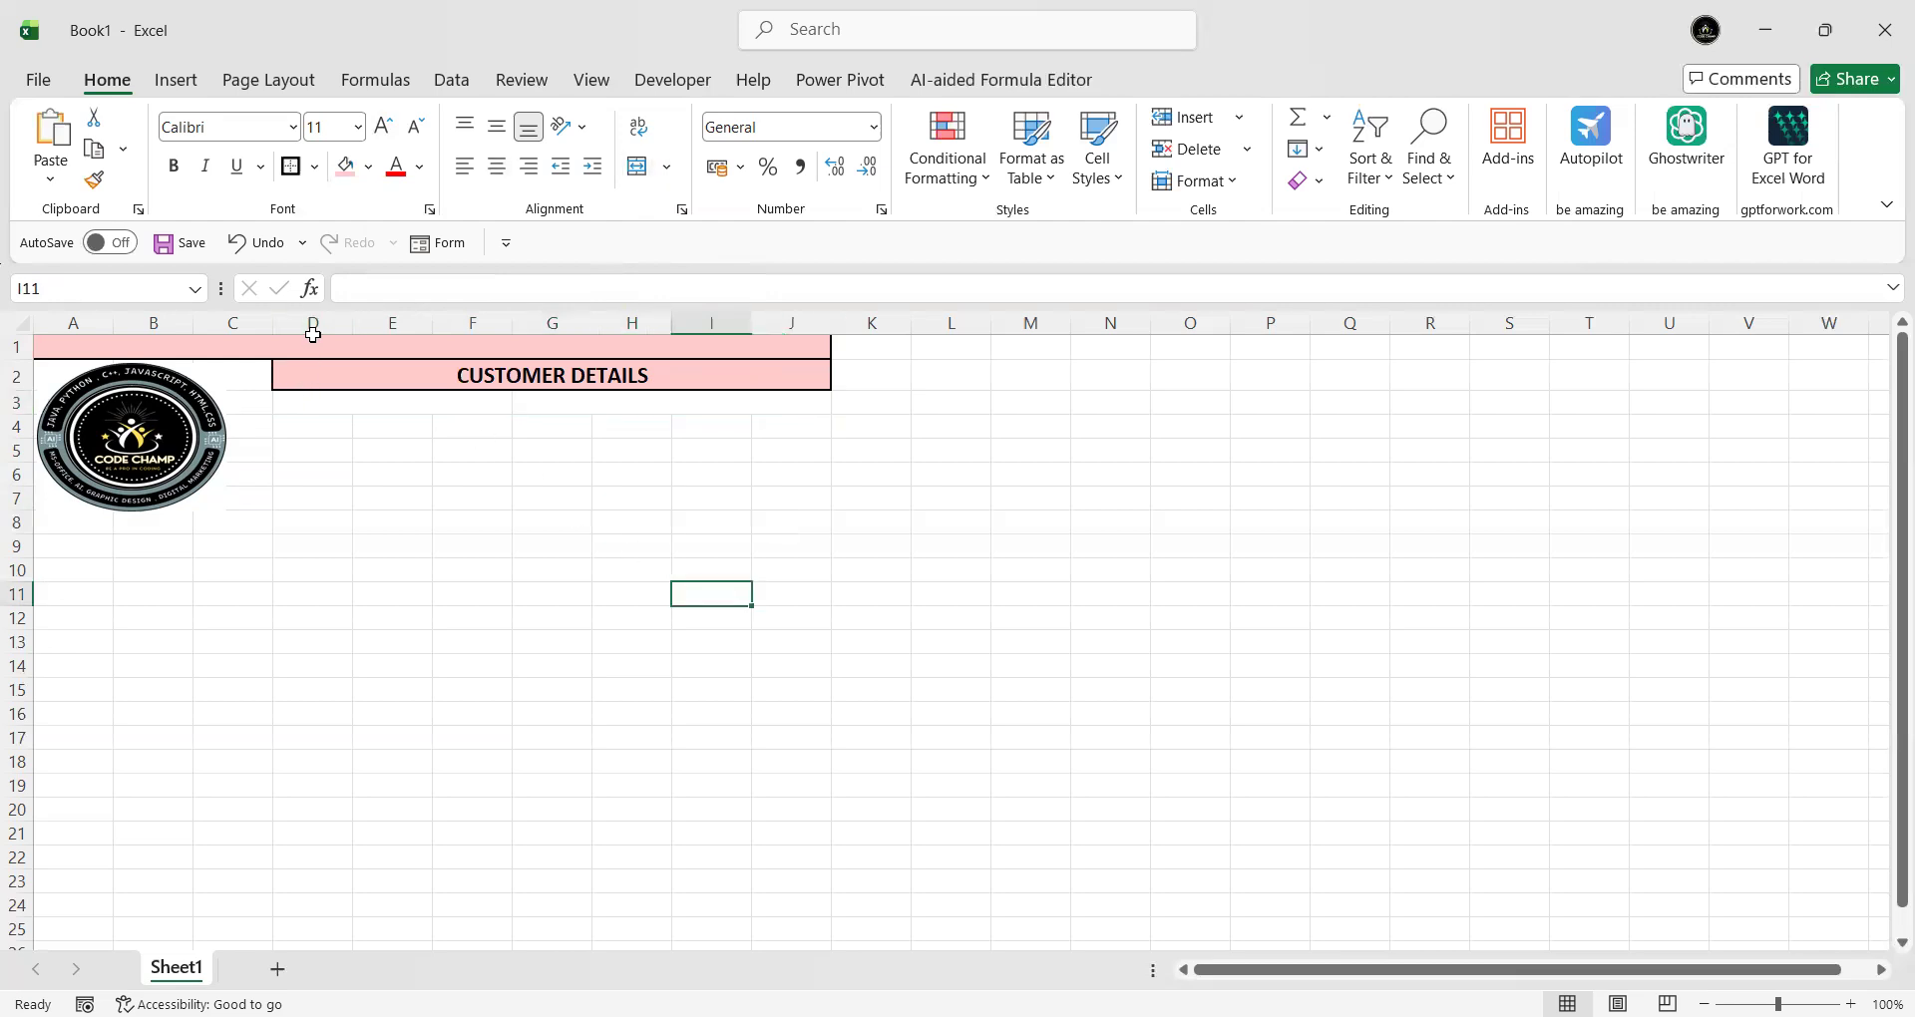
pyautogui.click(472, 410)
pyautogui.click(599, 406)
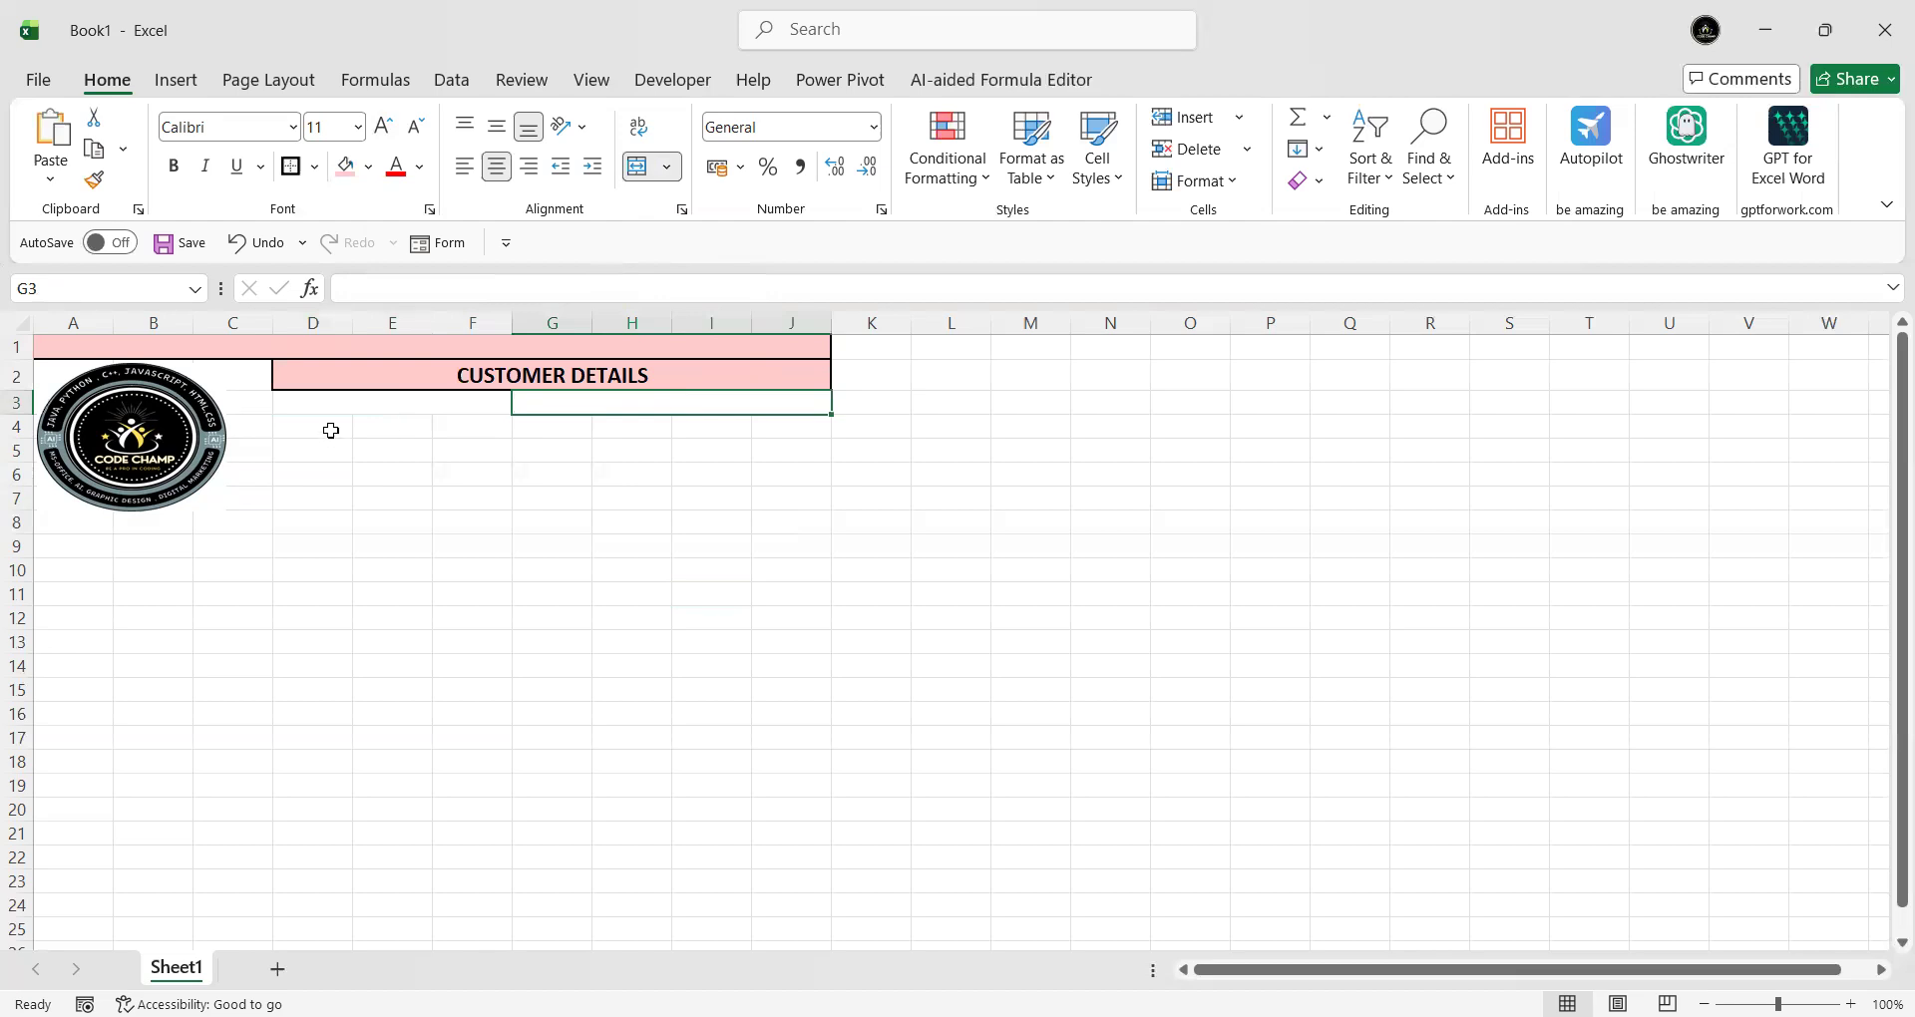
# - Merge D:F into single cells for rows 4, 5, 6 and 7
pyautogui.moveTo(335, 432); pyautogui.dragTo(453, 430)
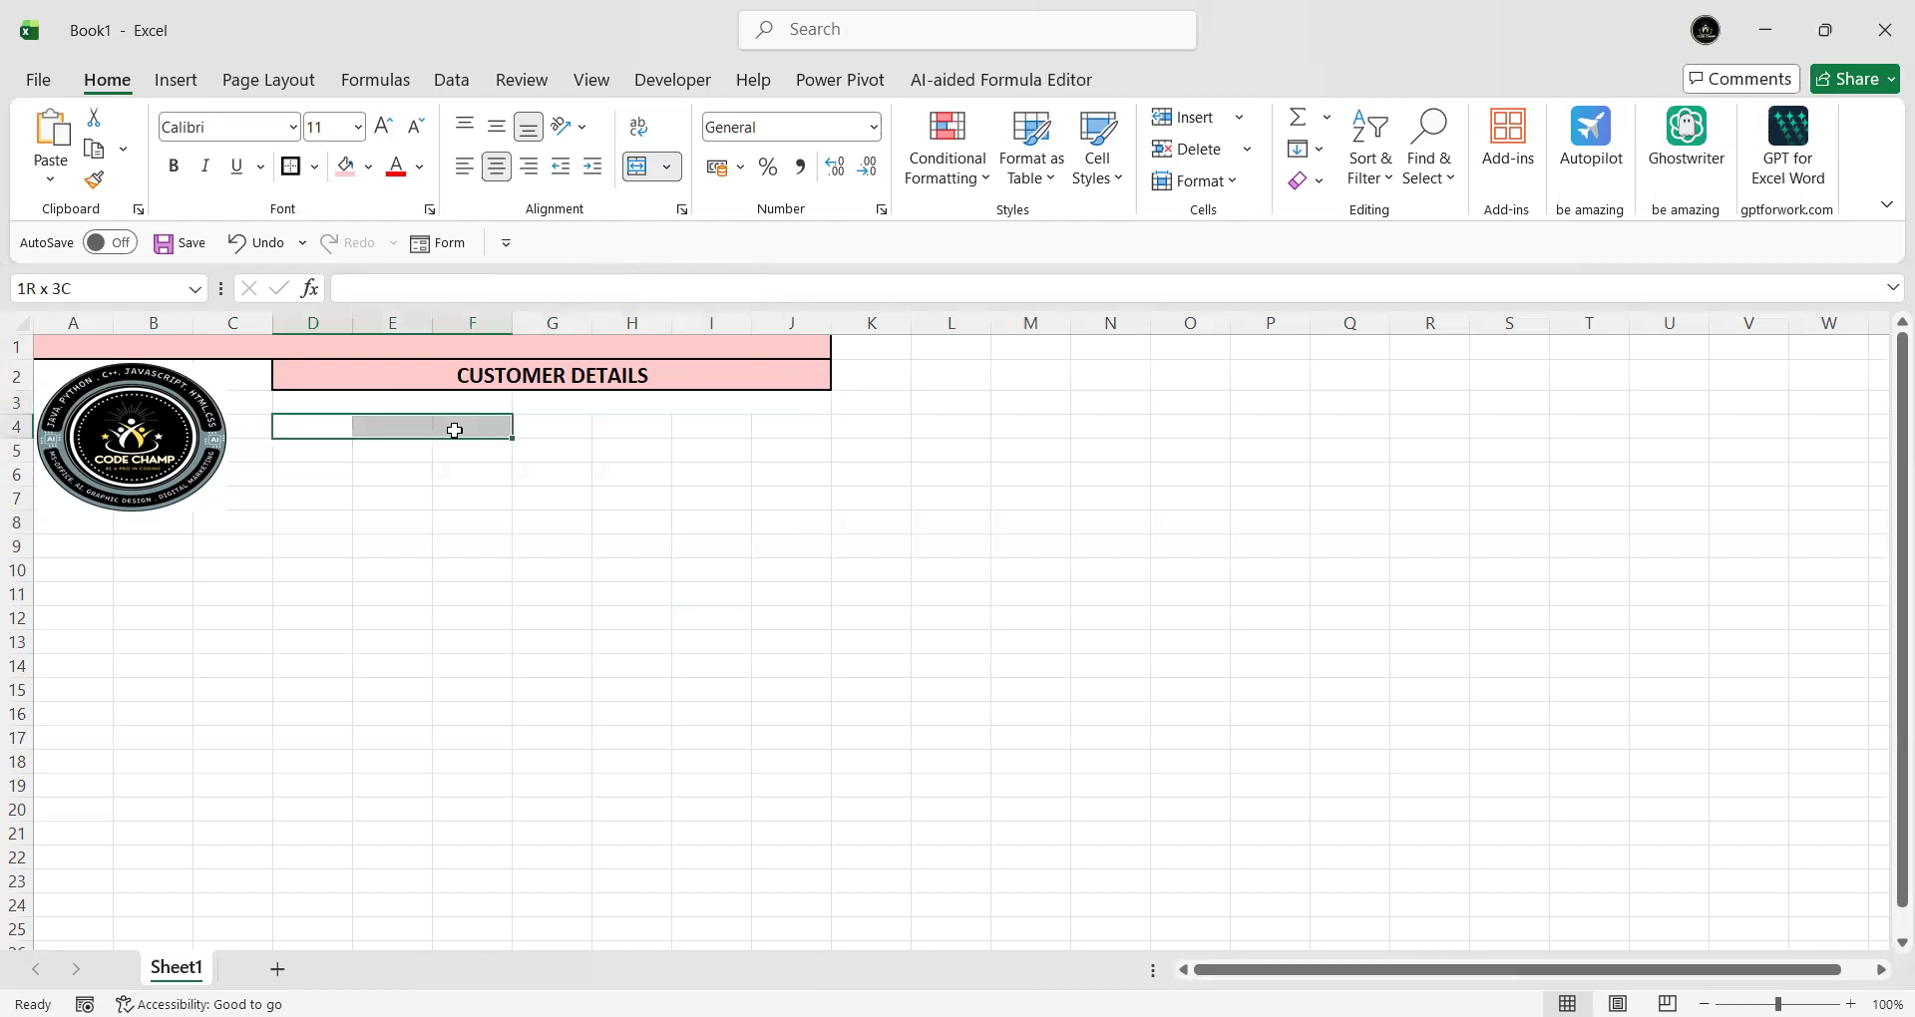
pyautogui.click(635, 168)
pyautogui.moveTo(307, 449); pyautogui.dragTo(470, 462)
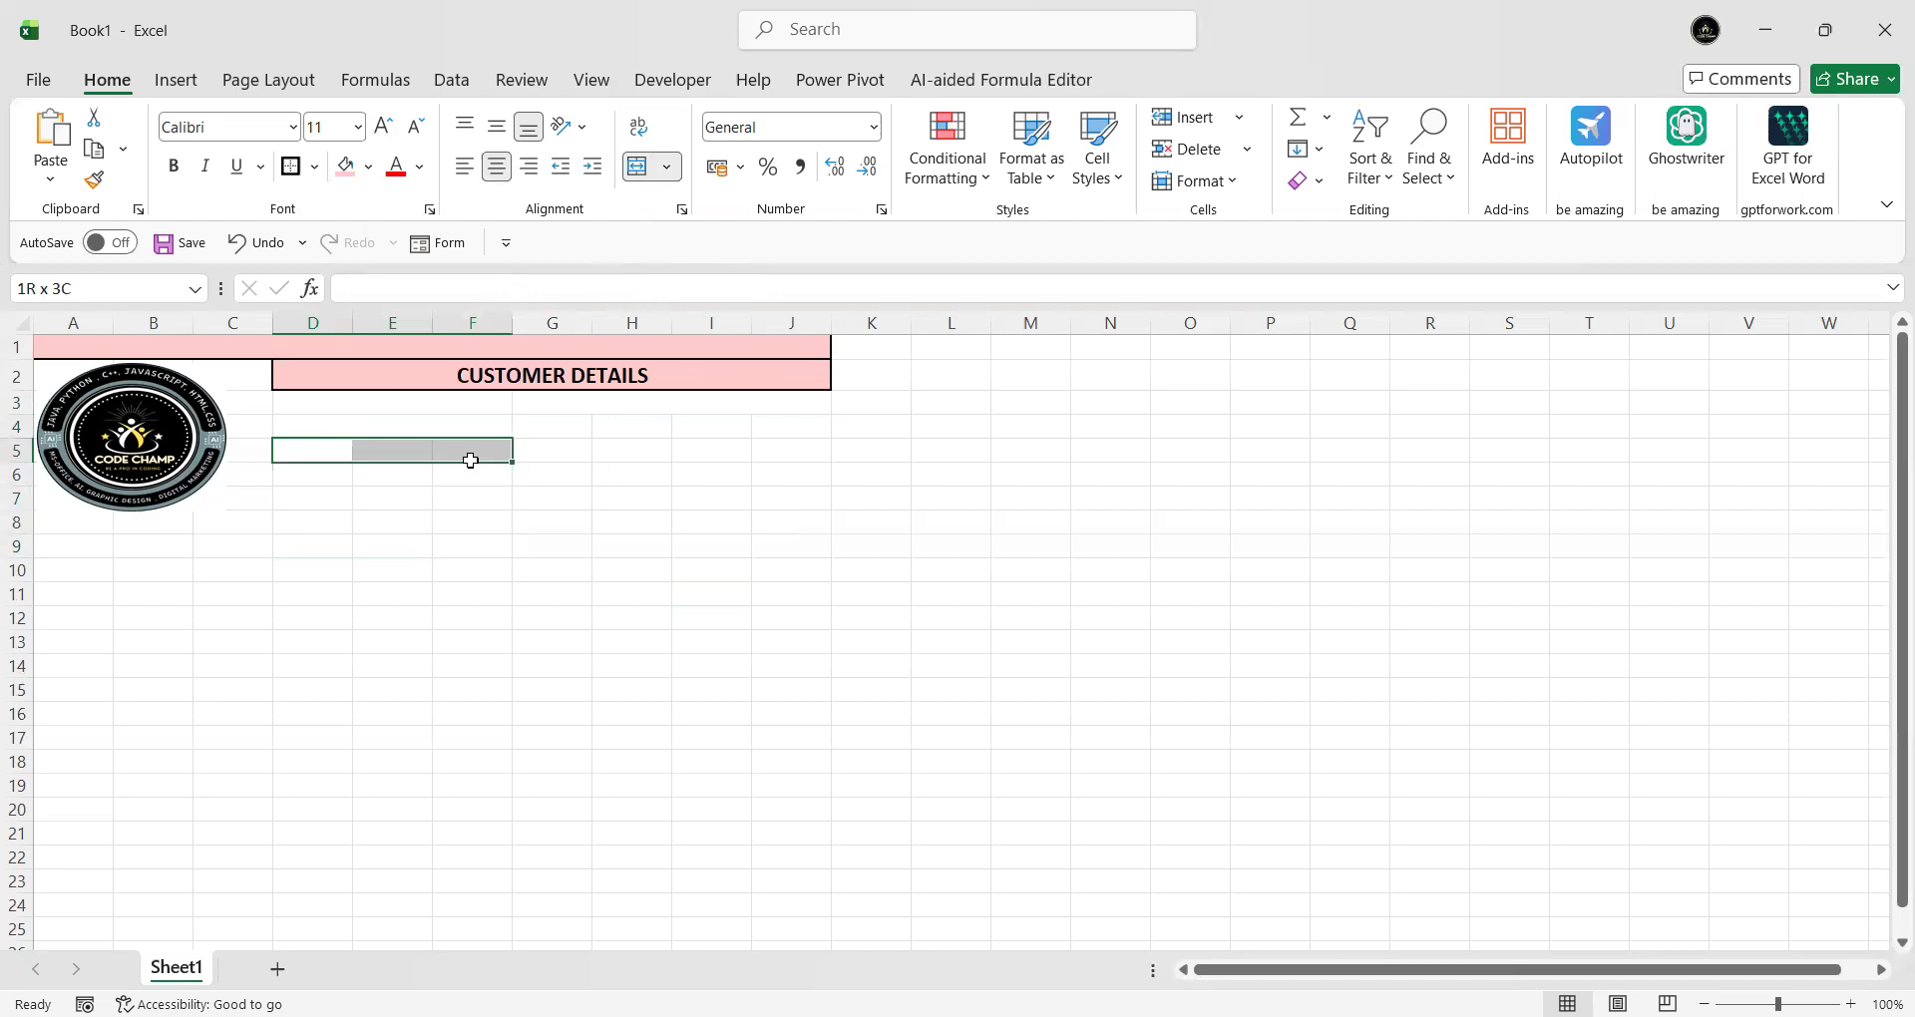
pyautogui.click(637, 168)
pyautogui.moveTo(309, 476); pyautogui.dragTo(488, 475)
pyautogui.click(636, 168)
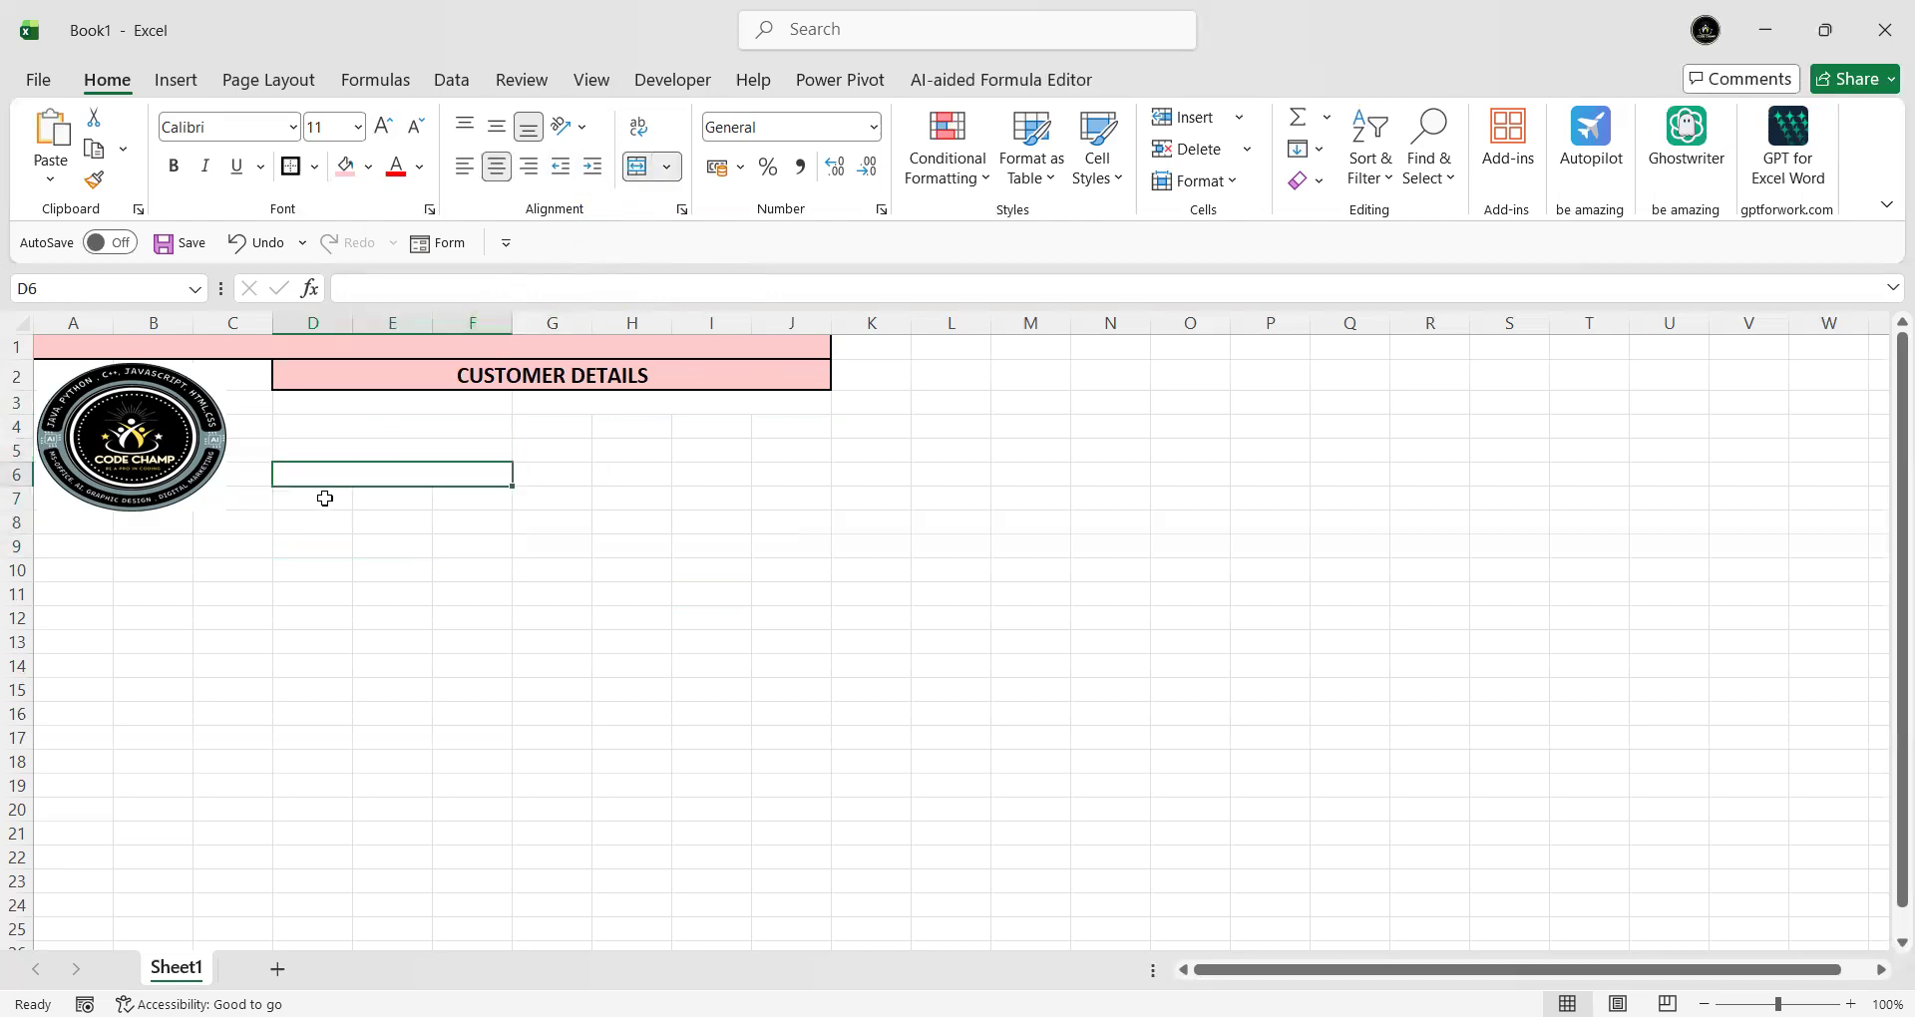
pyautogui.moveTo(325, 497); pyautogui.dragTo(465, 498)
pyautogui.click(636, 168)
# - Merge G:J into single cells for rows 4, 5 and 6
pyautogui.moveTo(547, 428); pyautogui.dragTo(769, 423)
pyautogui.click(636, 168)
pyautogui.click(582, 451)
pyautogui.moveTo(583, 452); pyautogui.dragTo(765, 449)
pyautogui.click(639, 167)
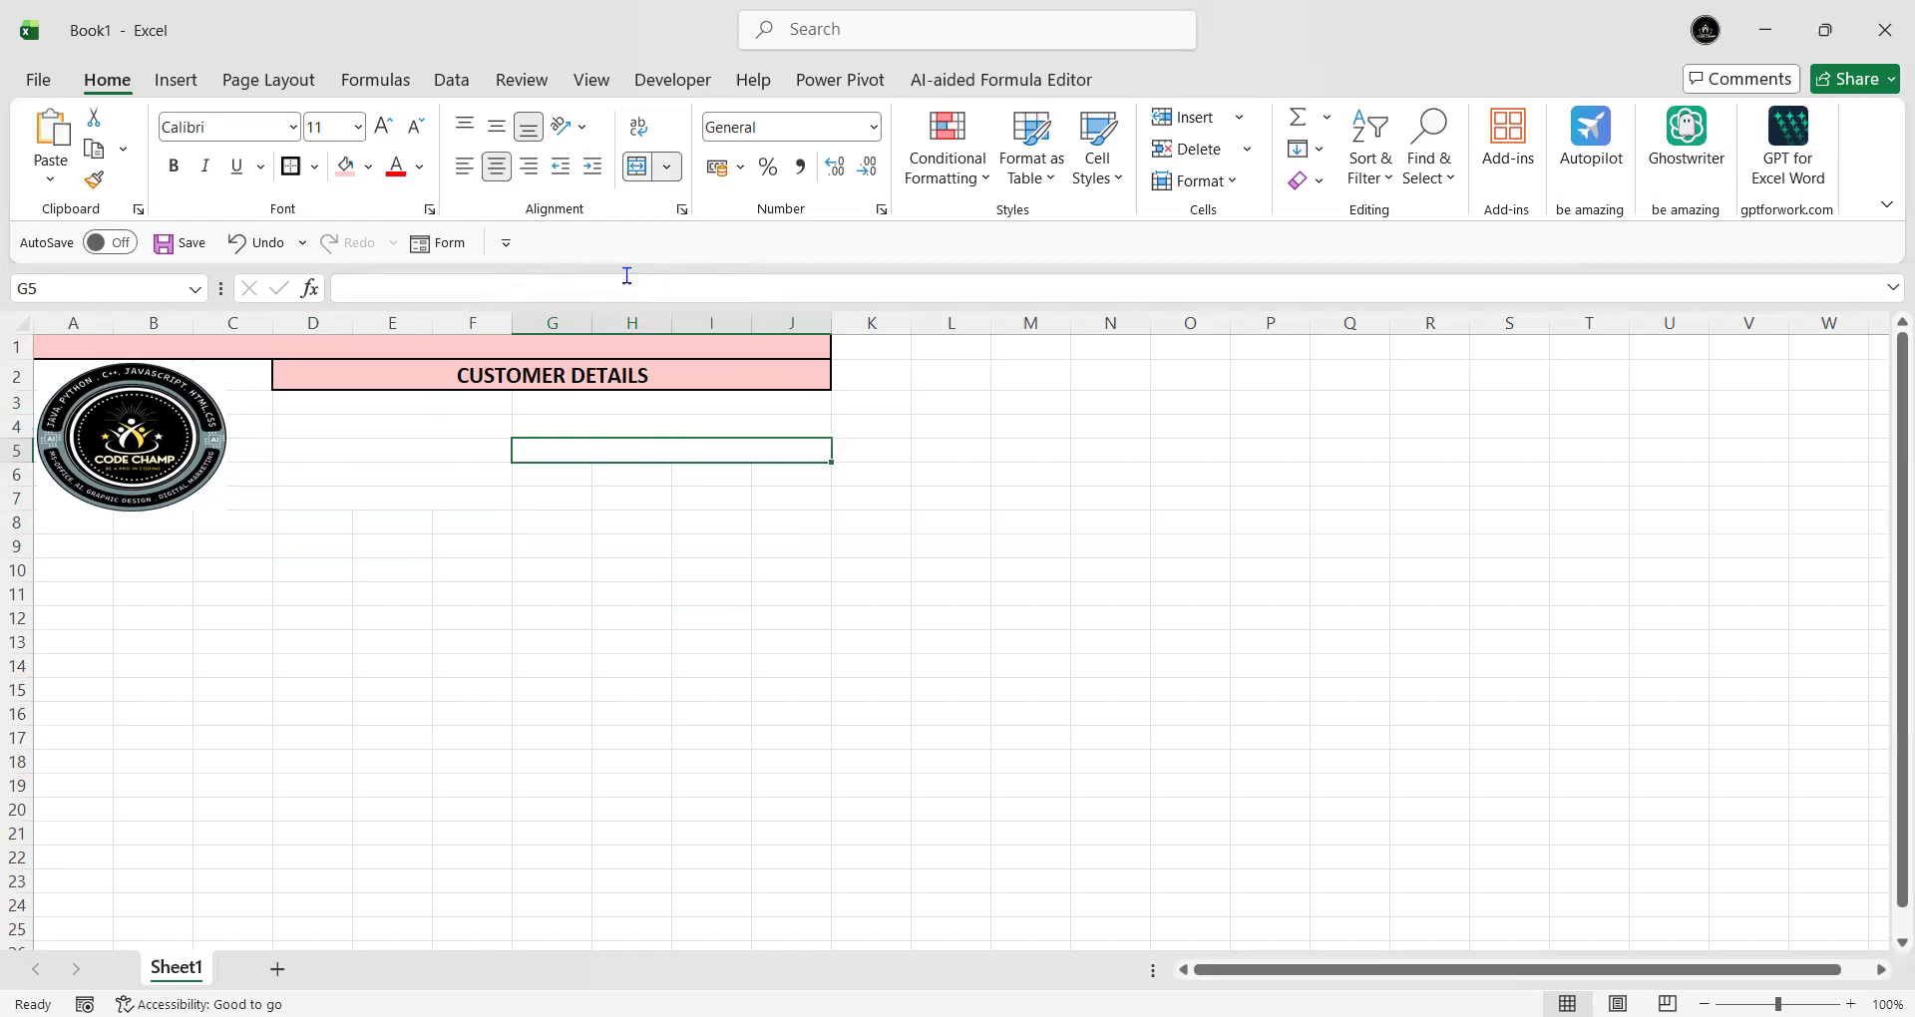
pyautogui.moveTo(557, 485); pyautogui.dragTo(778, 475)
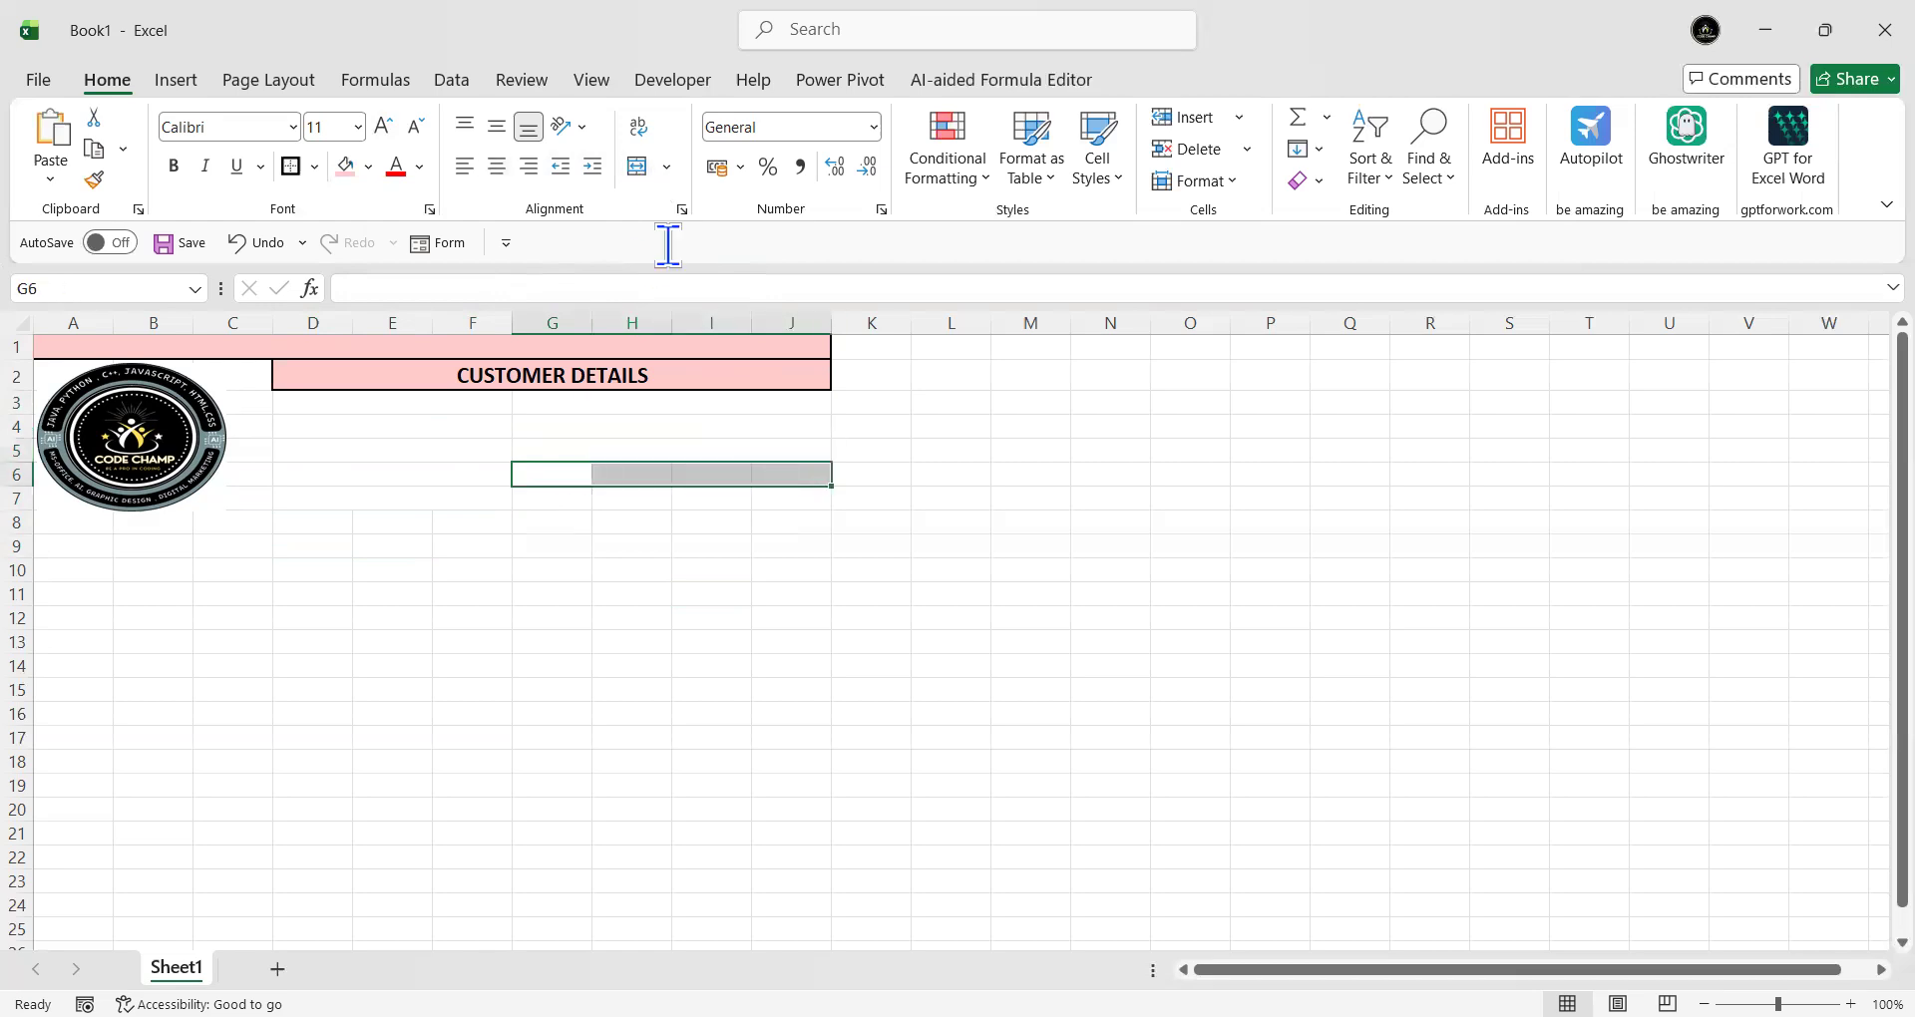
pyautogui.click(638, 168)
# - Merge G7:J7, then apply All Borders to the whole D3:J7 details block
pyautogui.moveTo(551, 496); pyautogui.dragTo(774, 491)
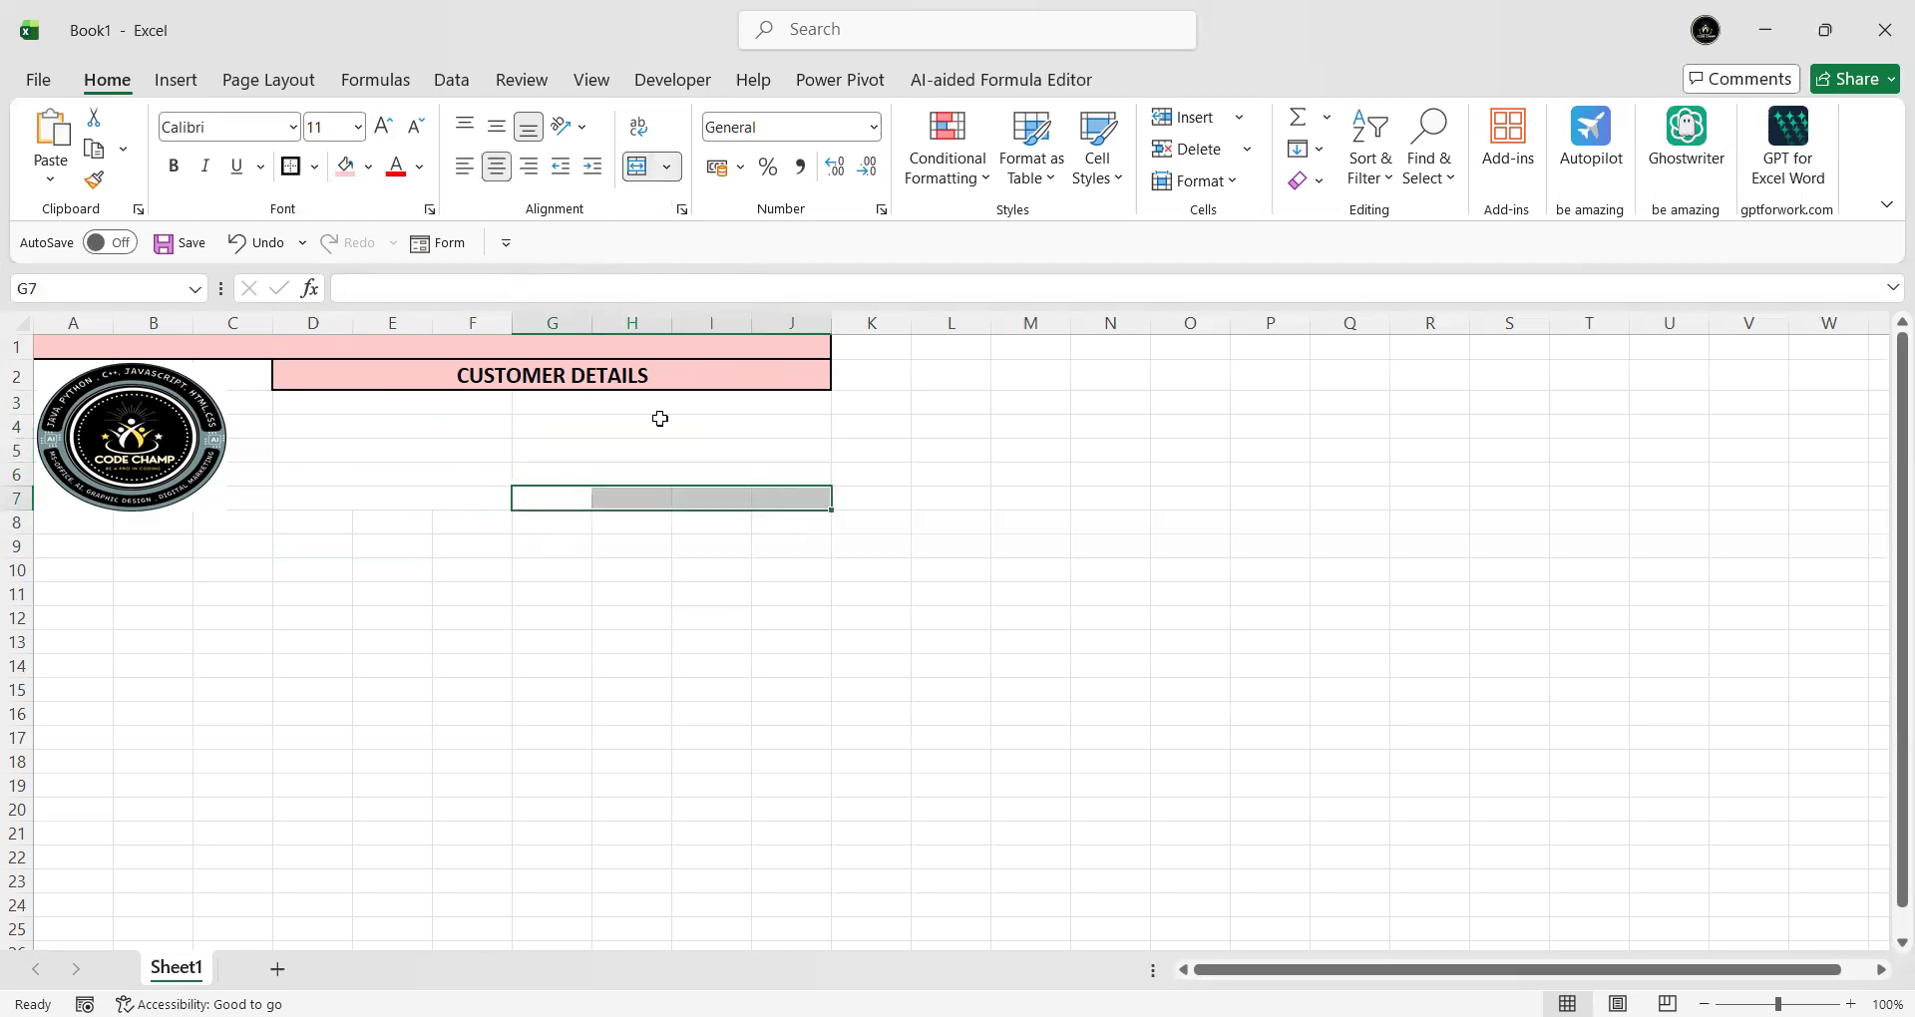
pyautogui.click(645, 165)
pyautogui.click(679, 643)
pyautogui.moveTo(315, 400); pyautogui.dragTo(718, 499)
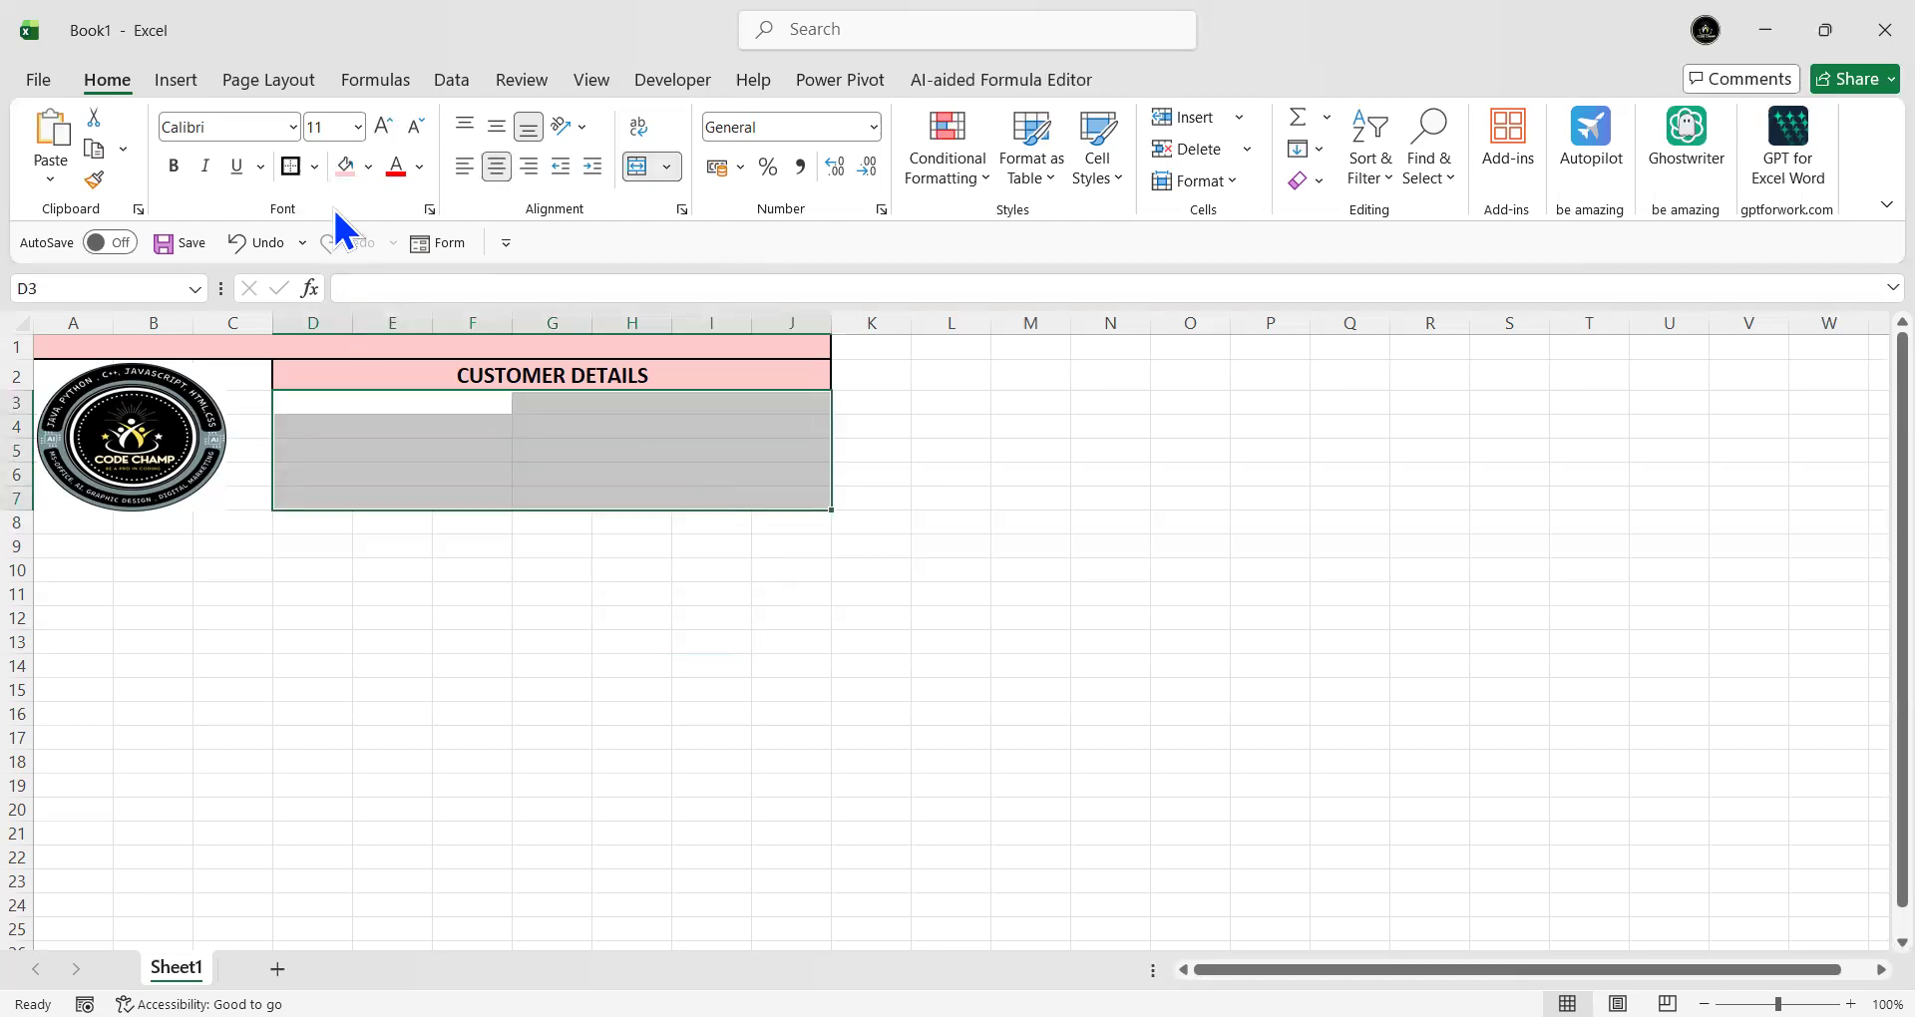
pyautogui.click(315, 165)
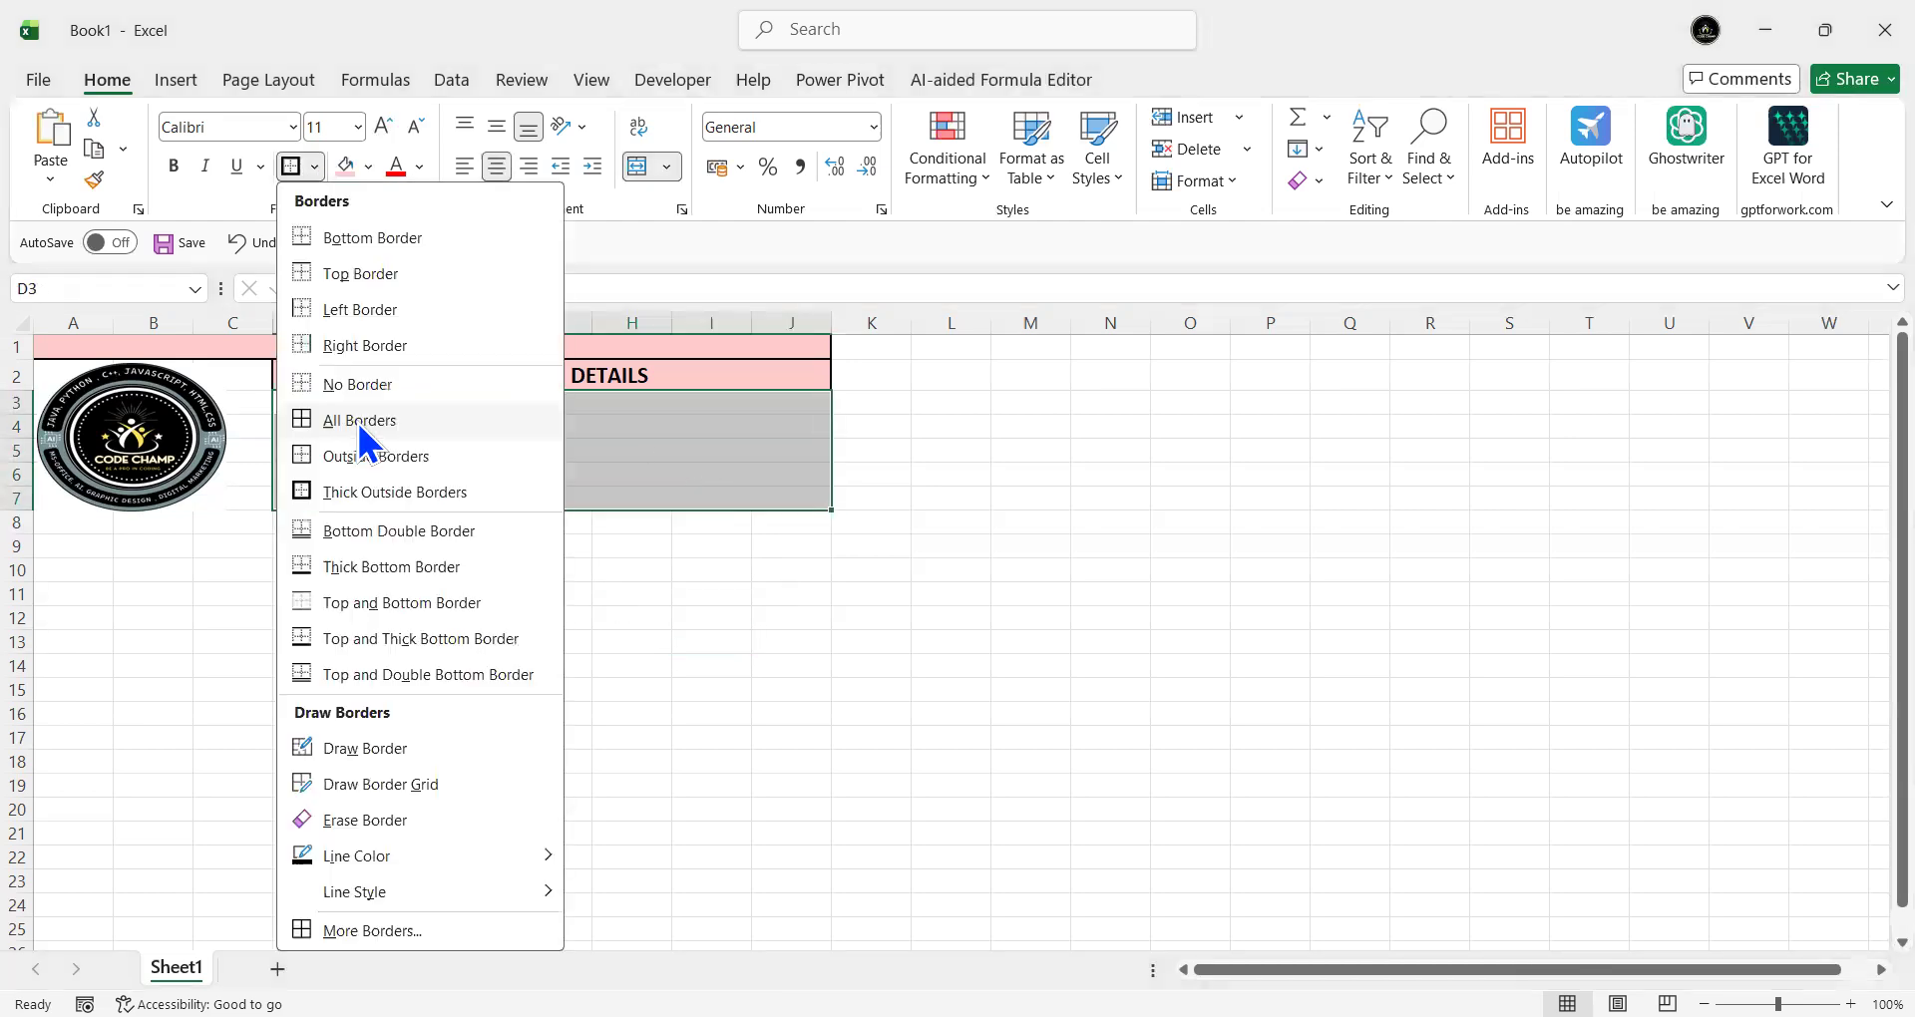
pyautogui.click(356, 419)
pyautogui.click(653, 618)
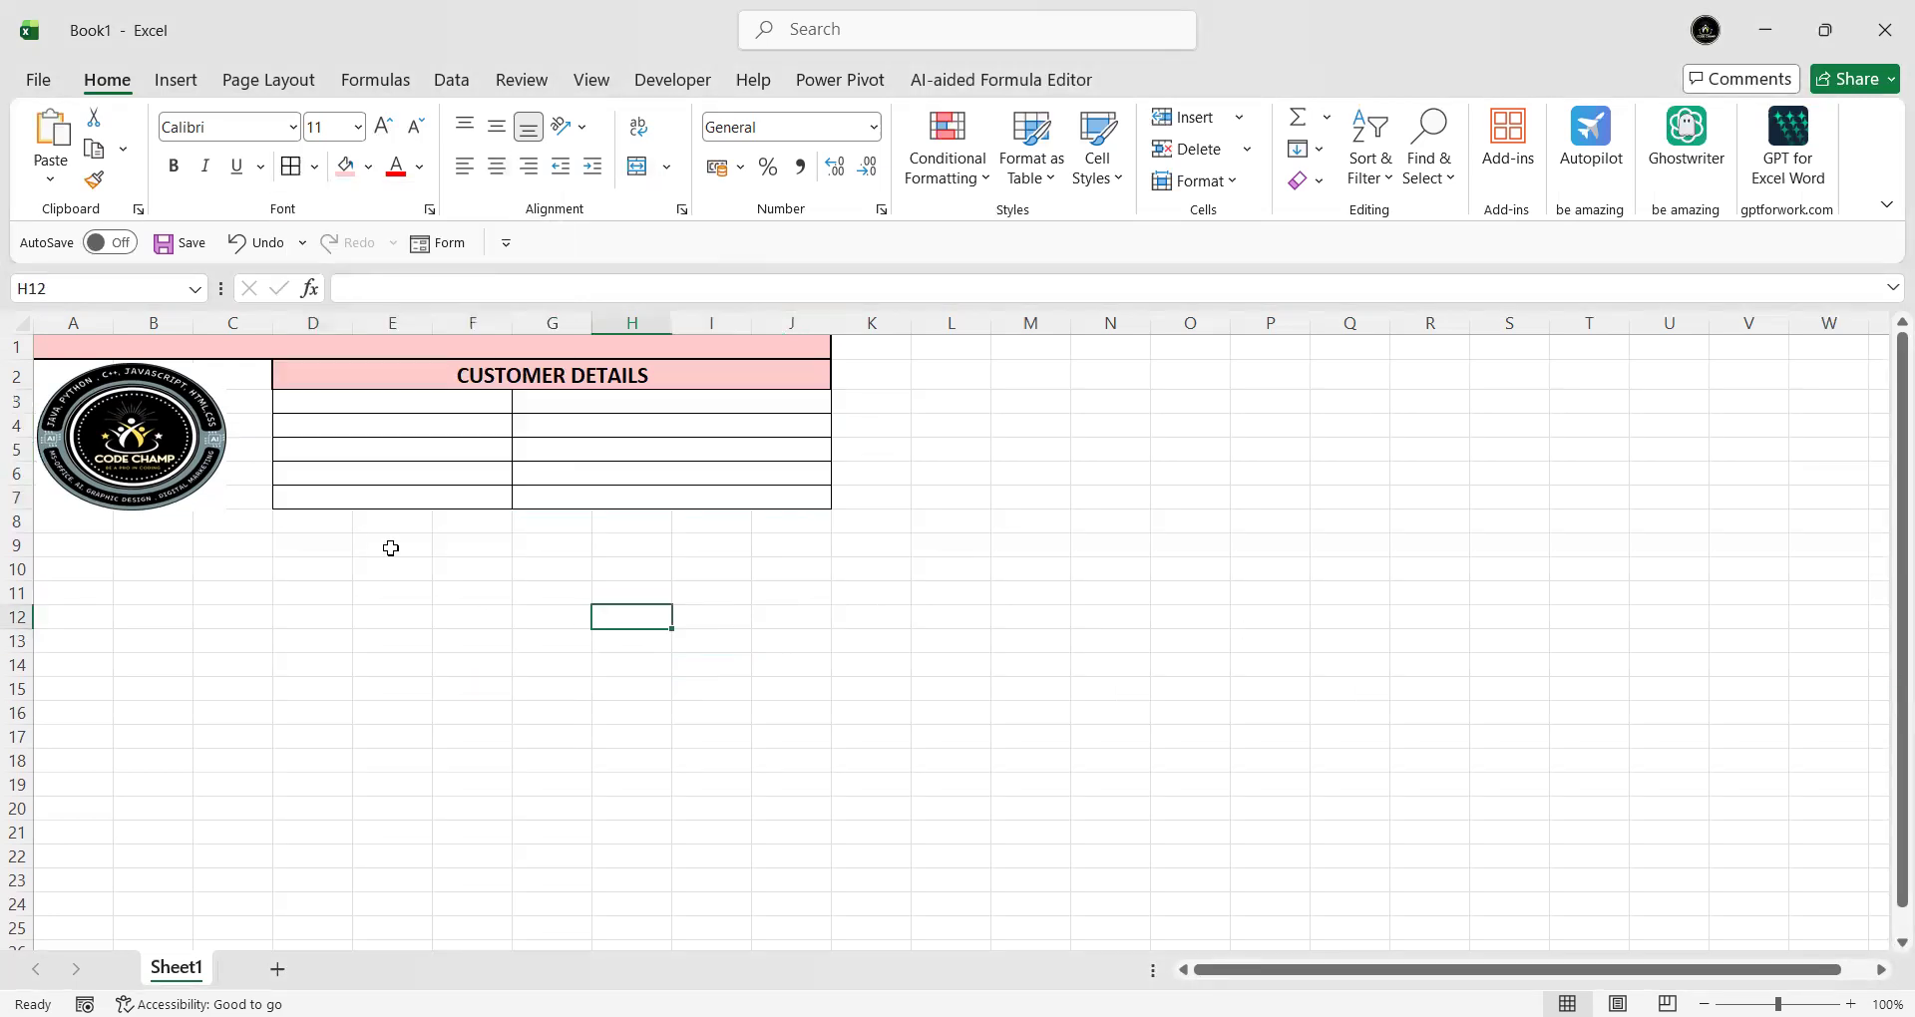
pyautogui.click(399, 399)
# - Fill the Name and Flat number rows with the customer's name and flat number
pyautogui.write('Name')
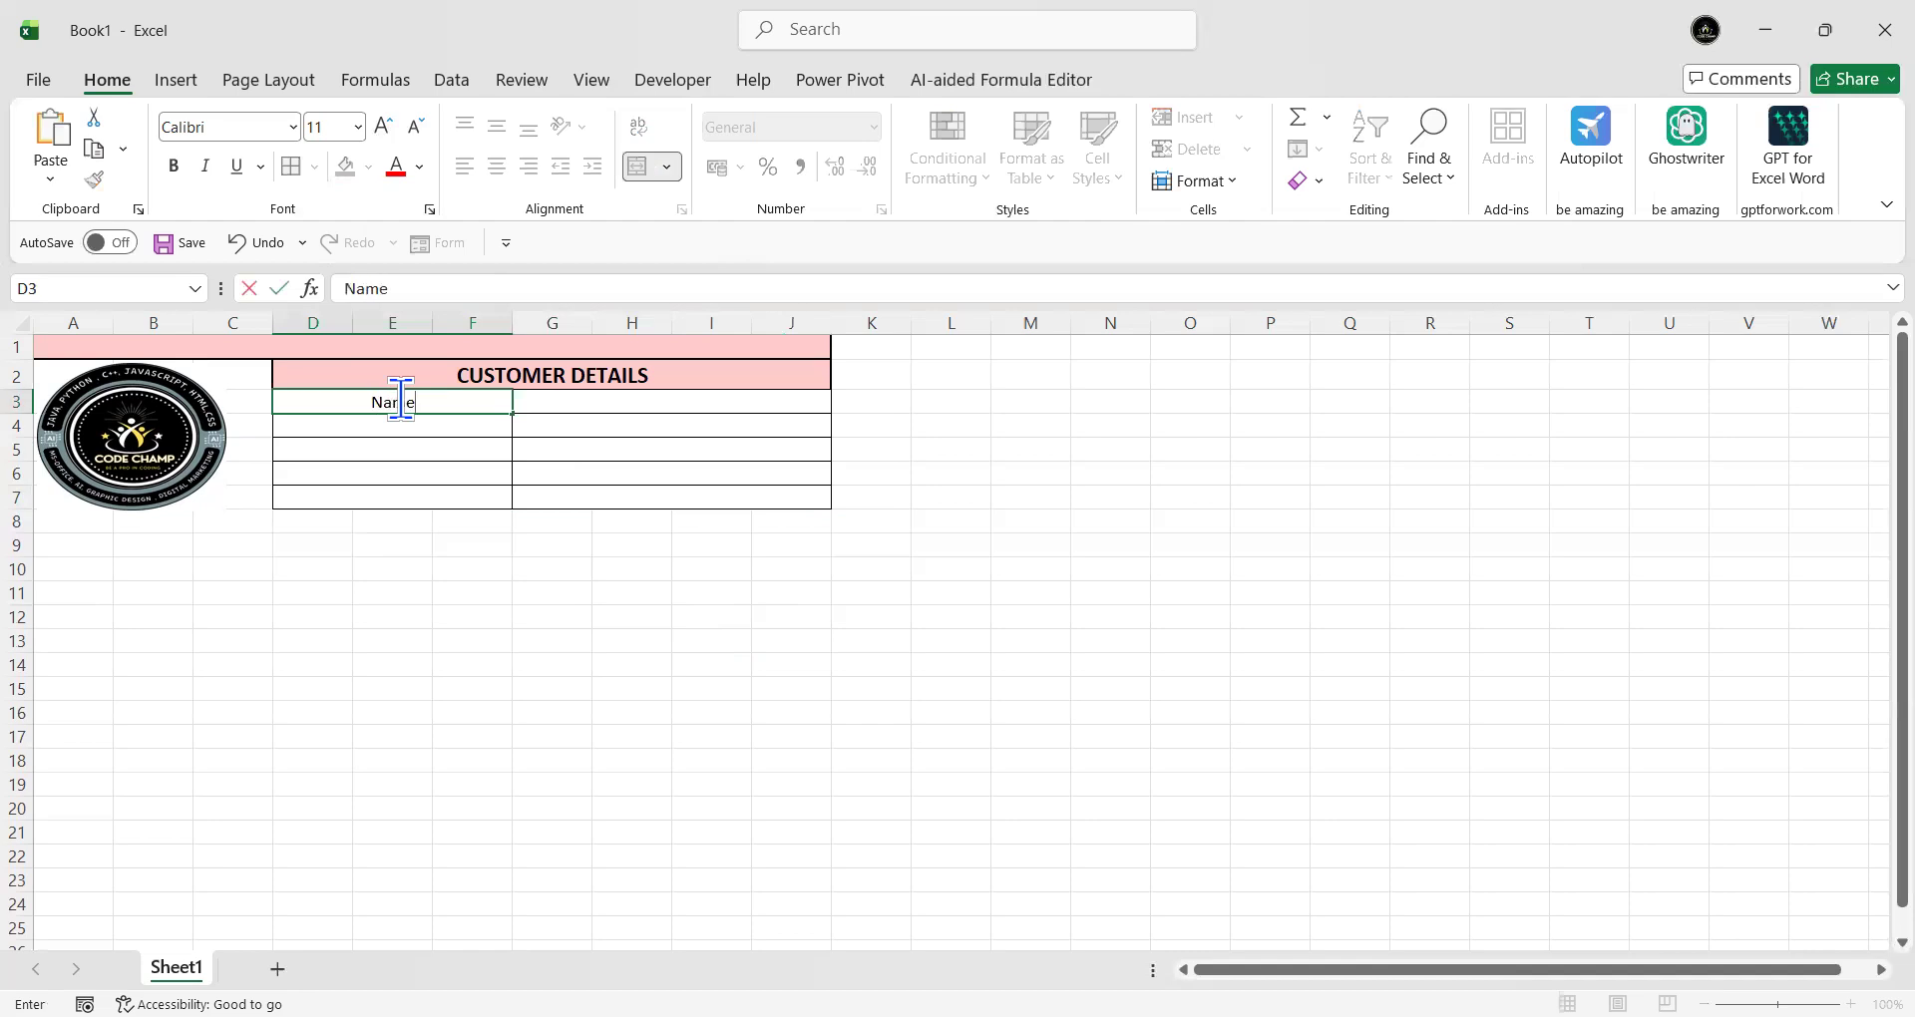
pyautogui.press('Tab')
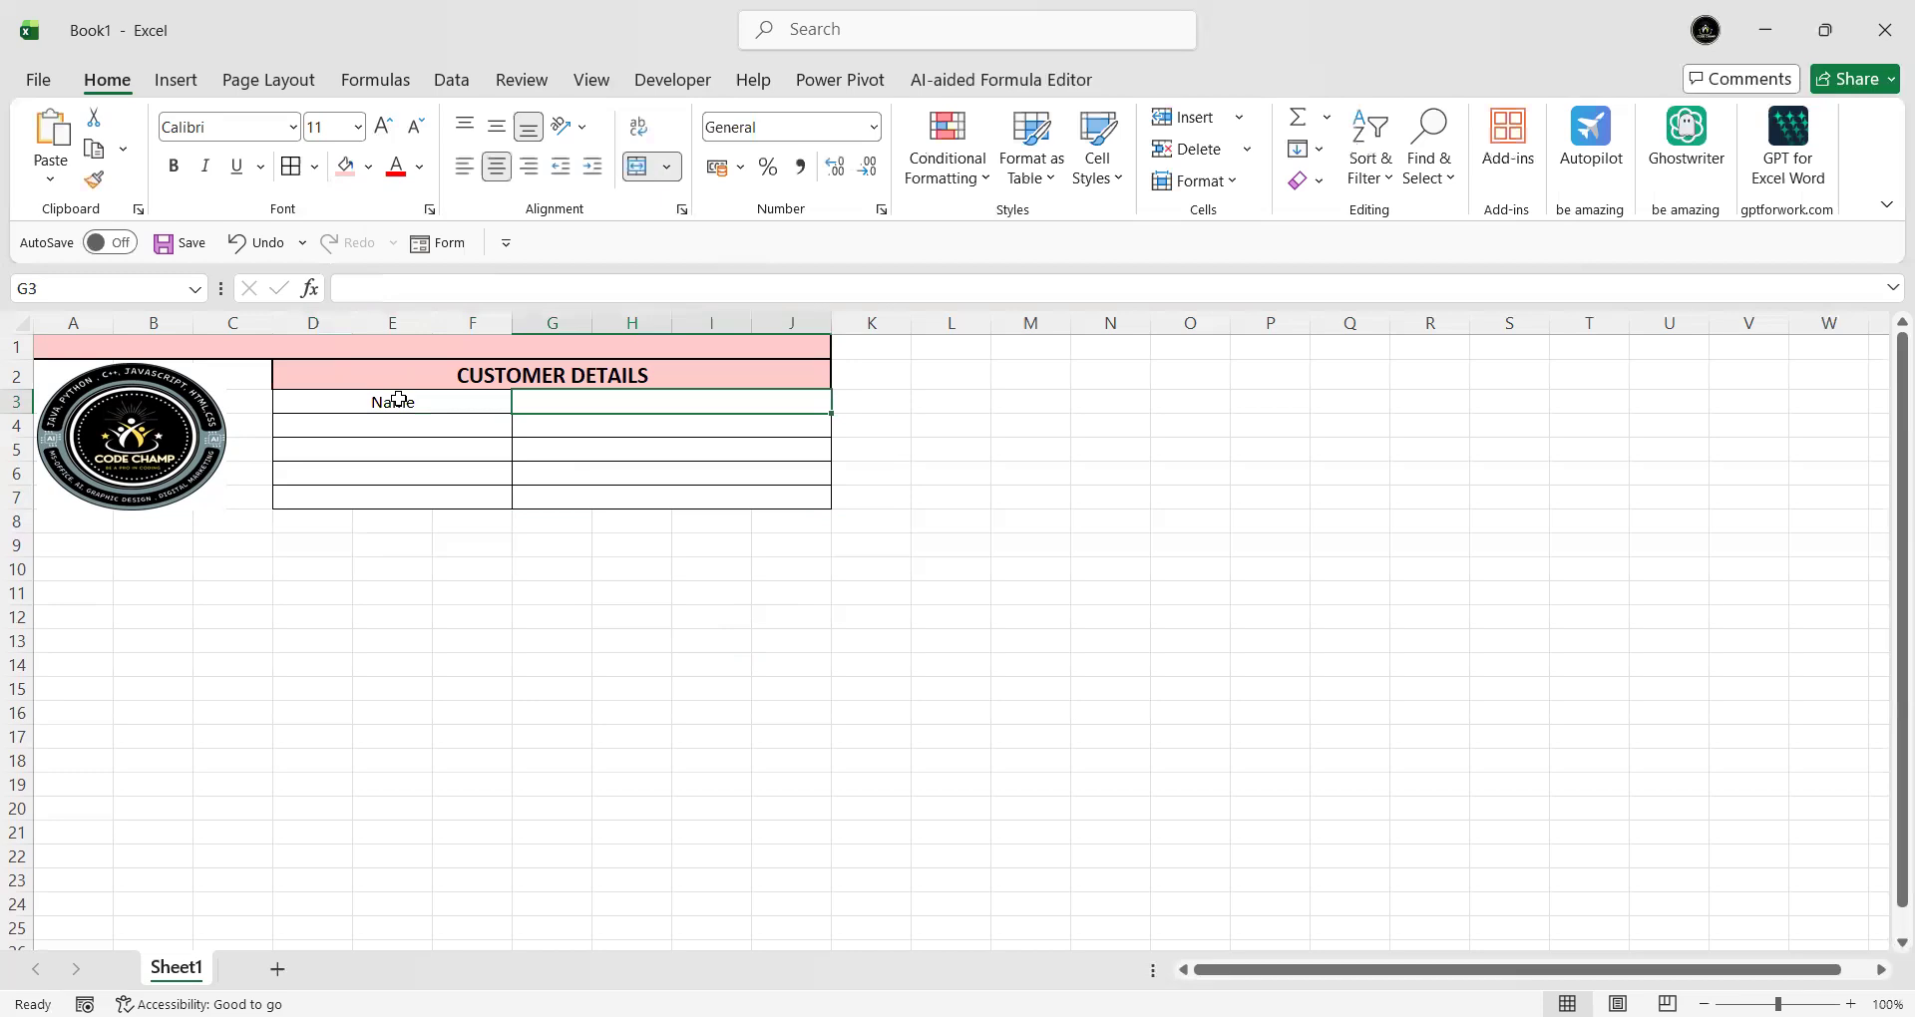
pyautogui.write('Mr.')
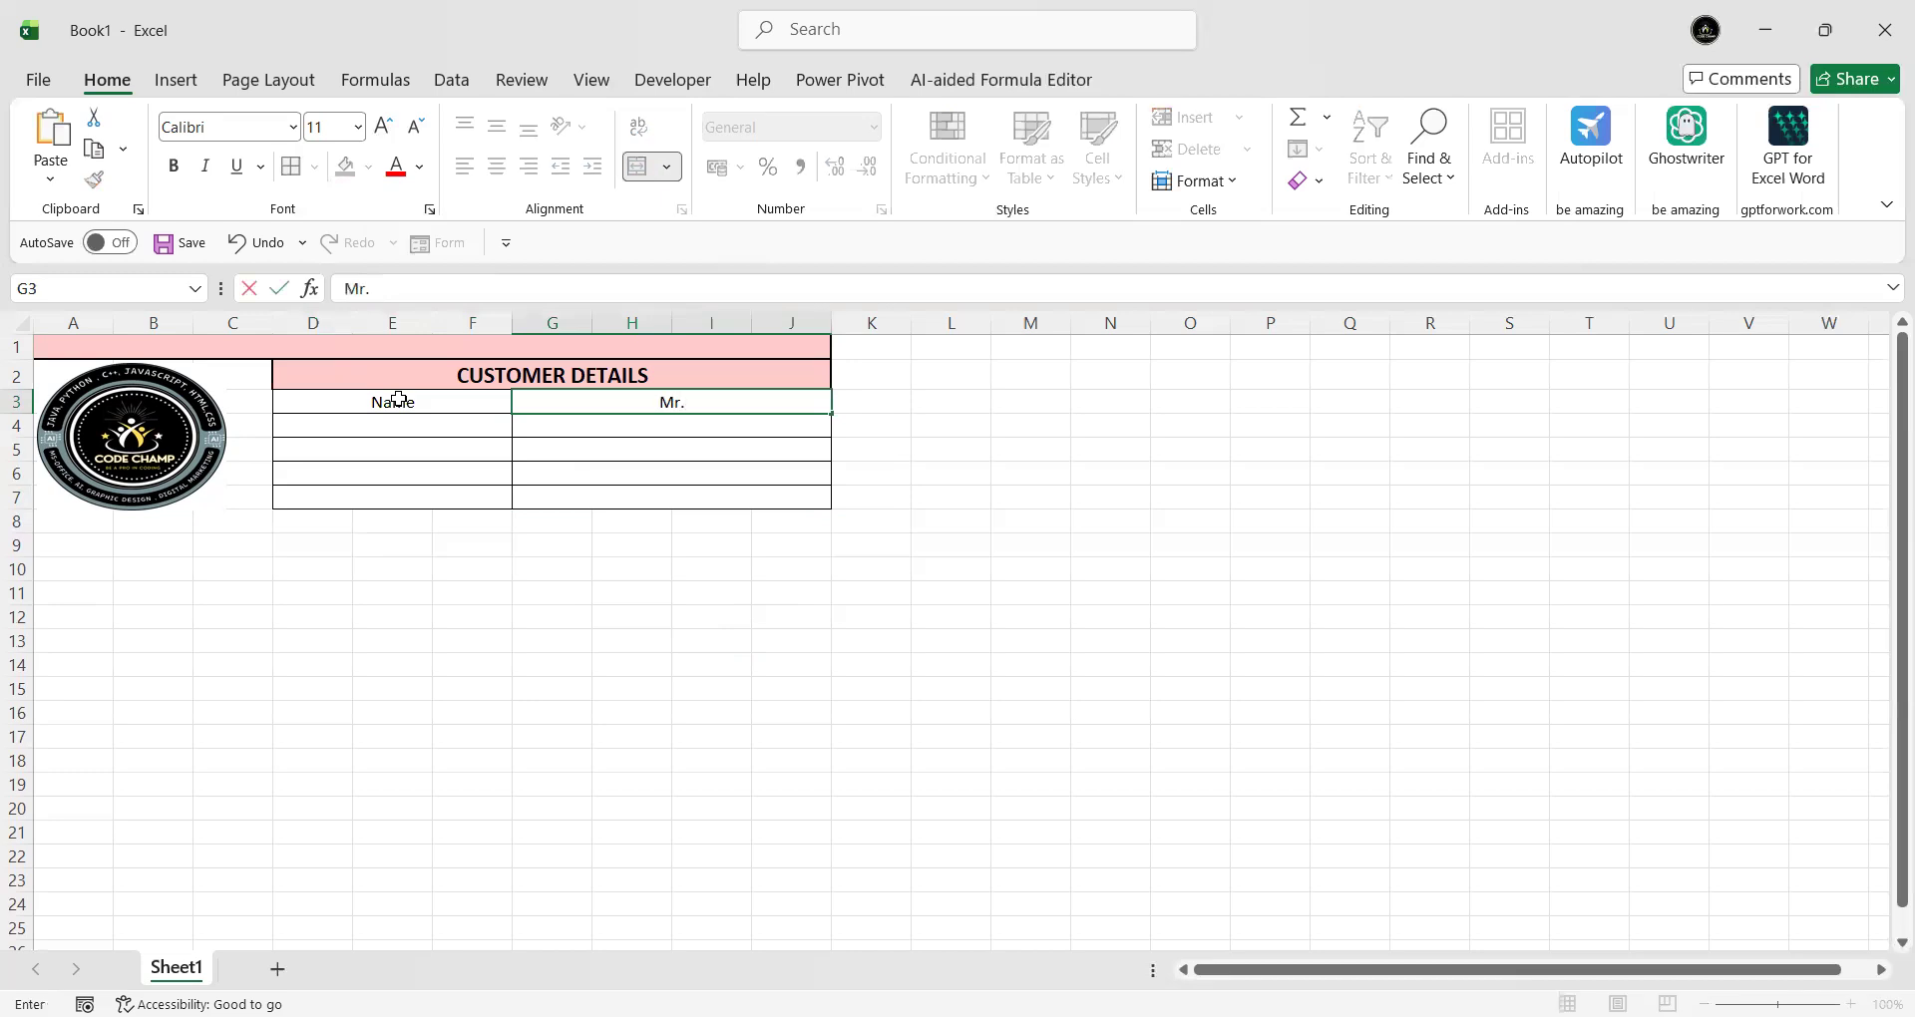
pyautogui.write('Madhav')
pyautogui.press('Return')
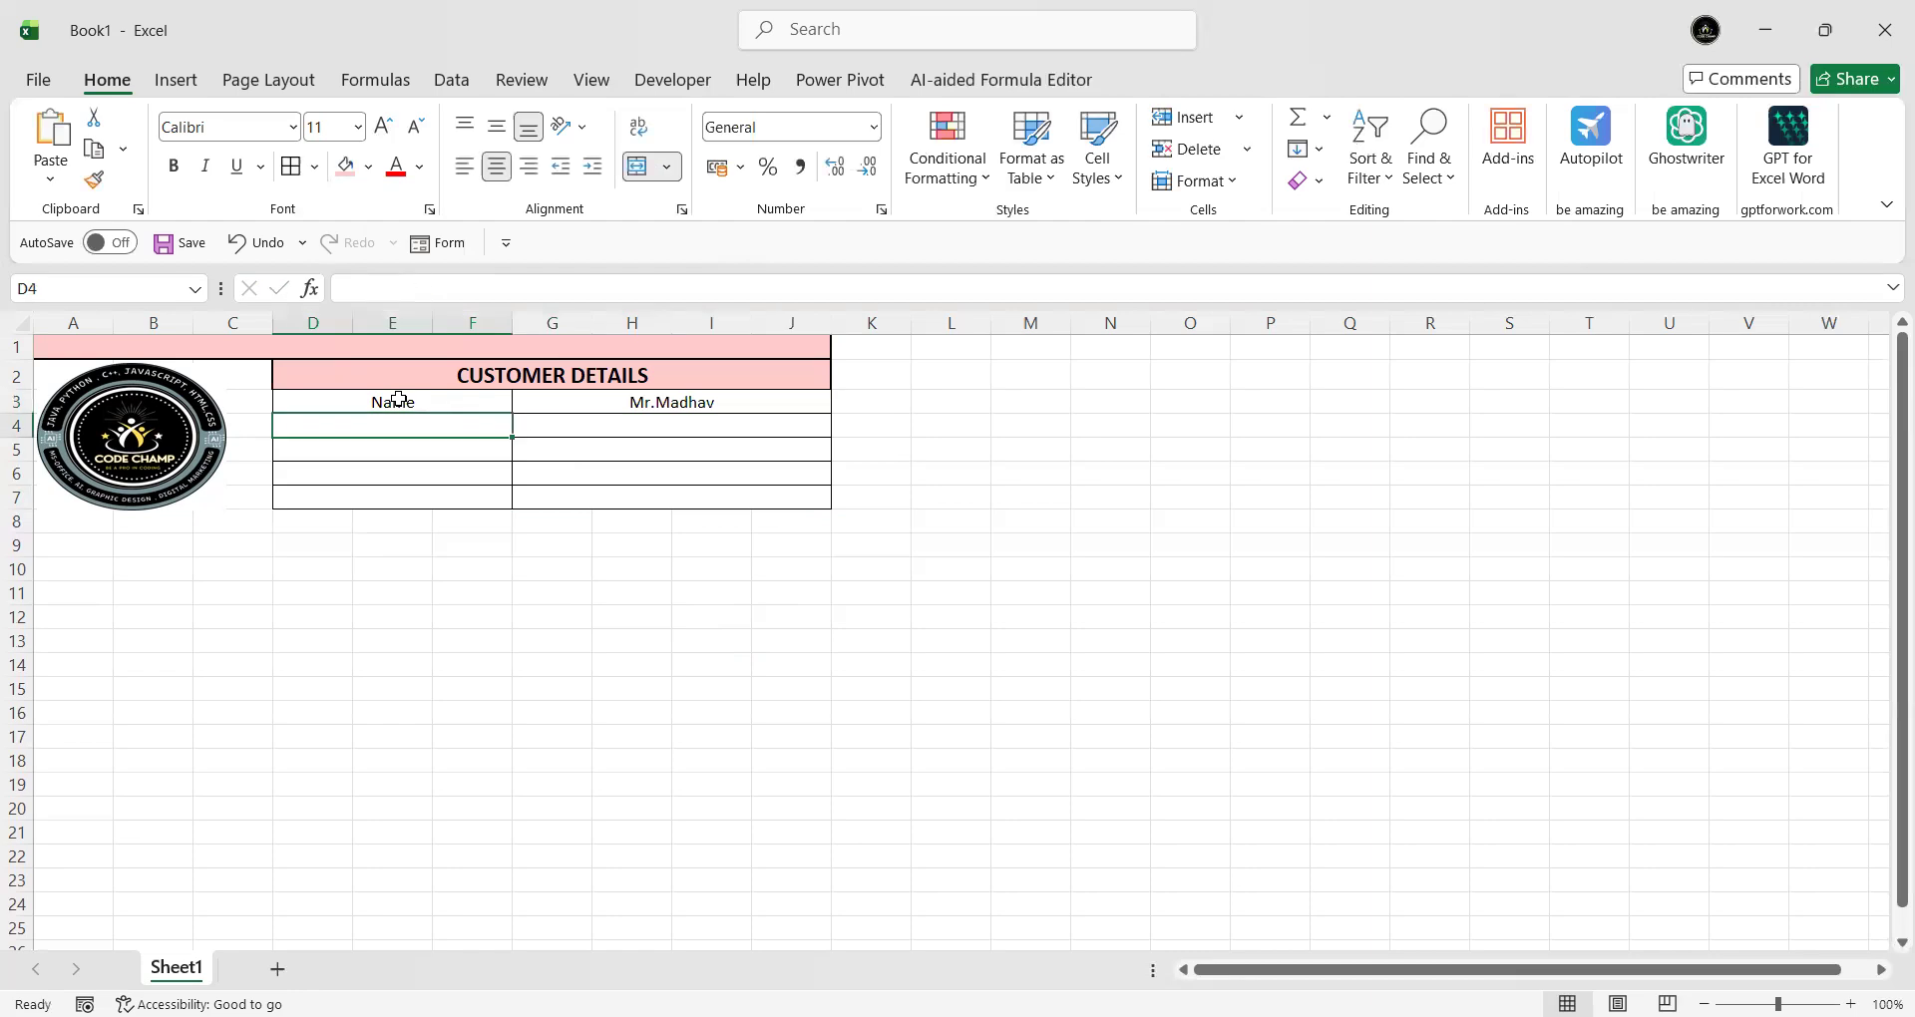
pyautogui.write('Flat')
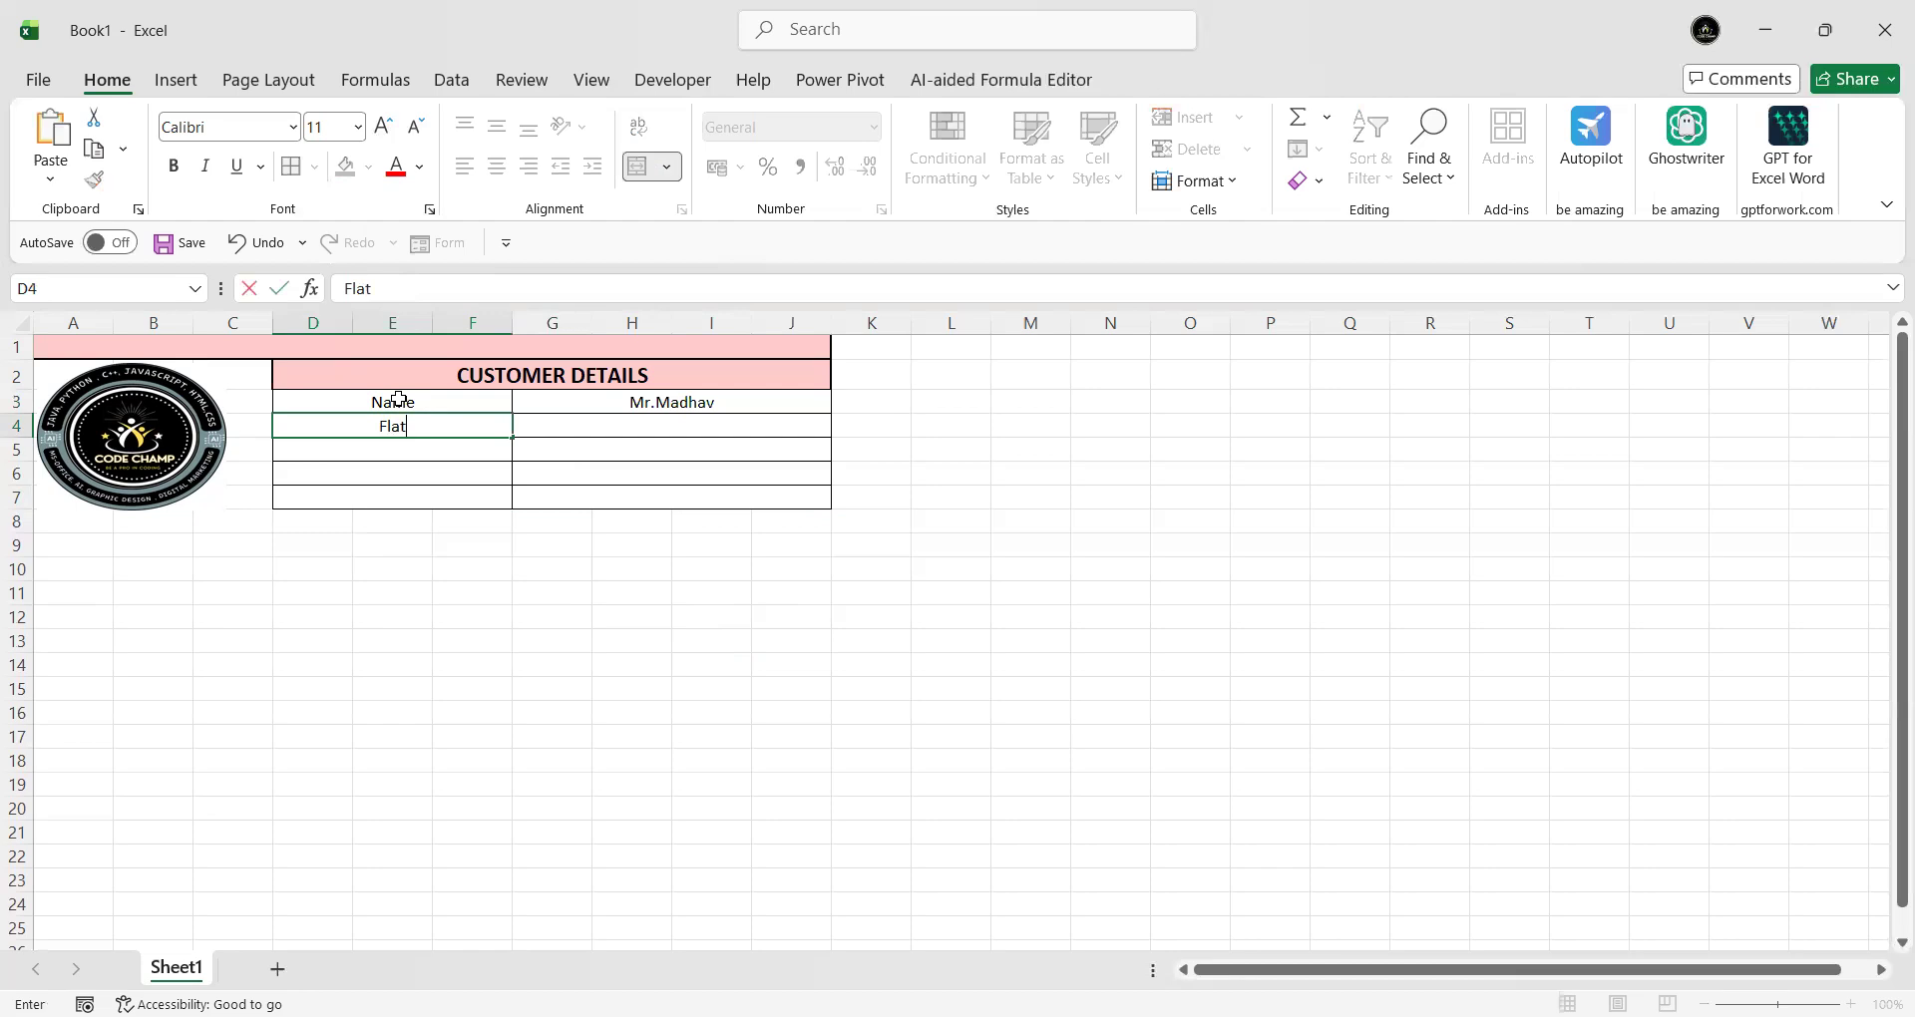
pyautogui.write(' number')
pyautogui.press('Tab')
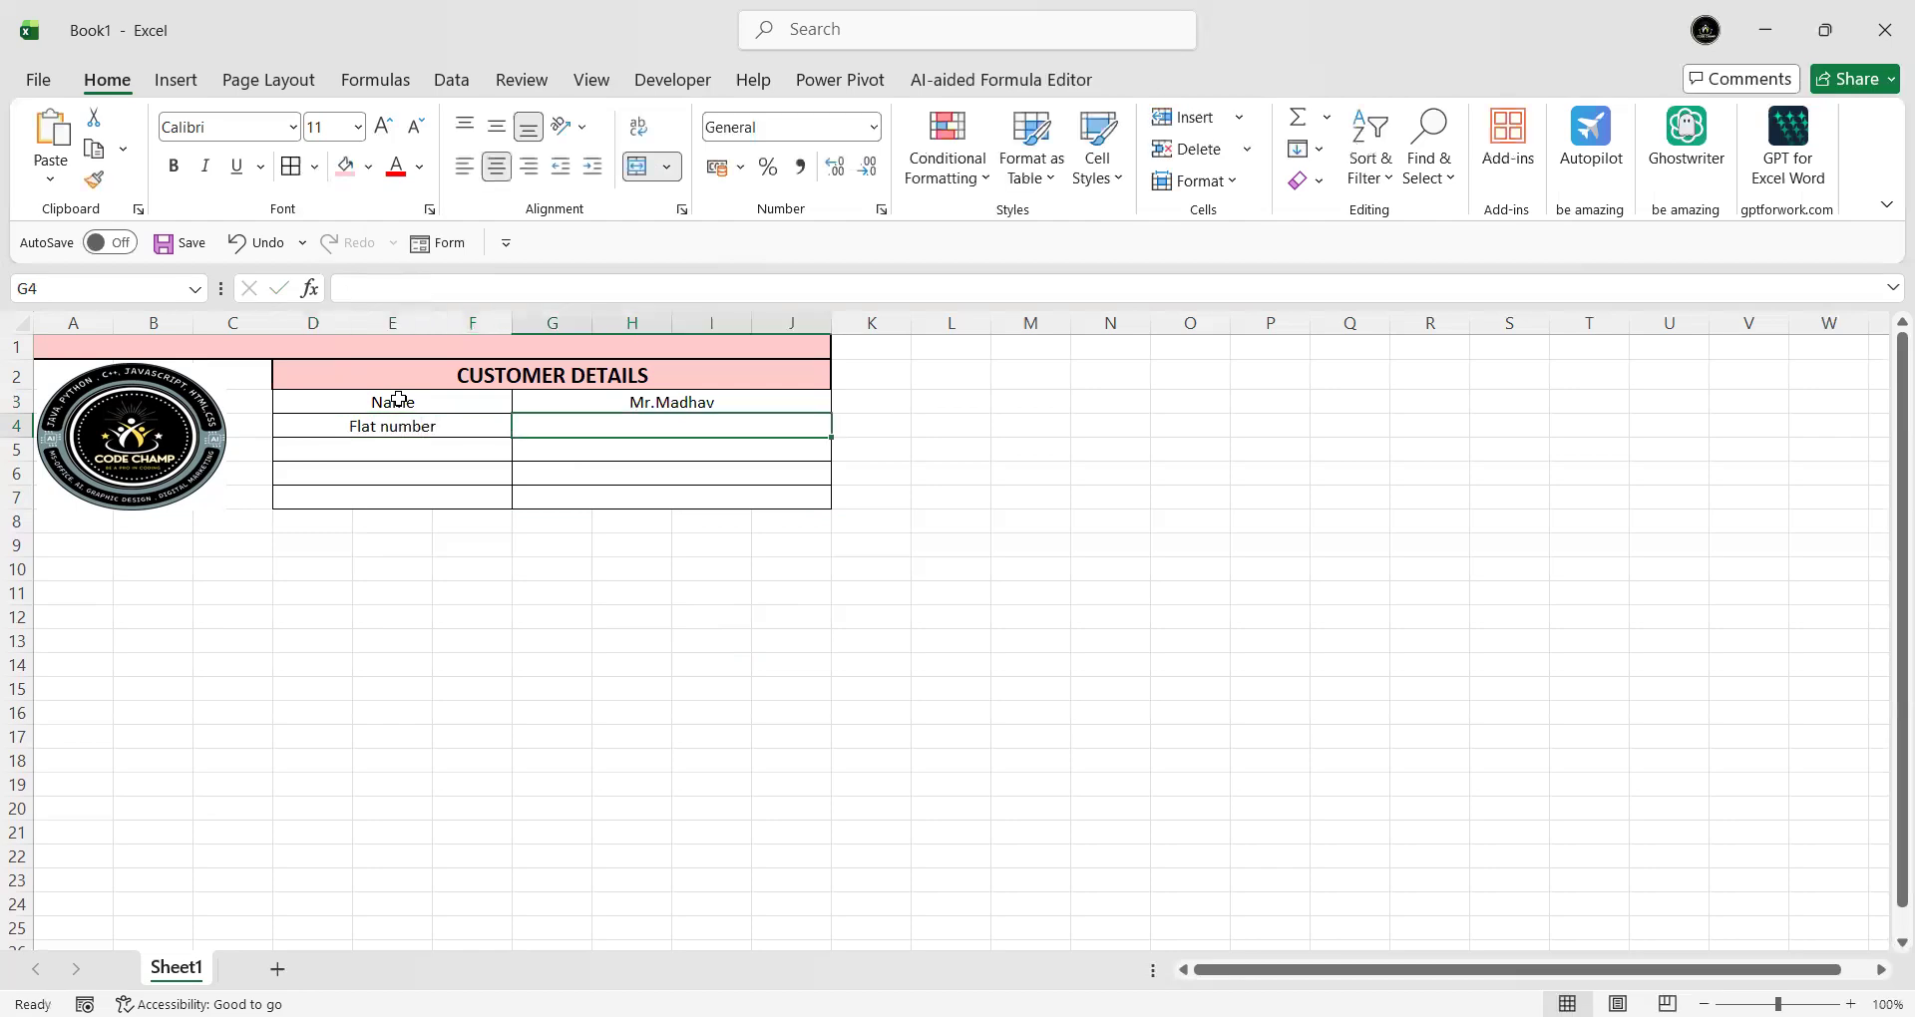
pyautogui.write('1403')
pyautogui.press('Return')
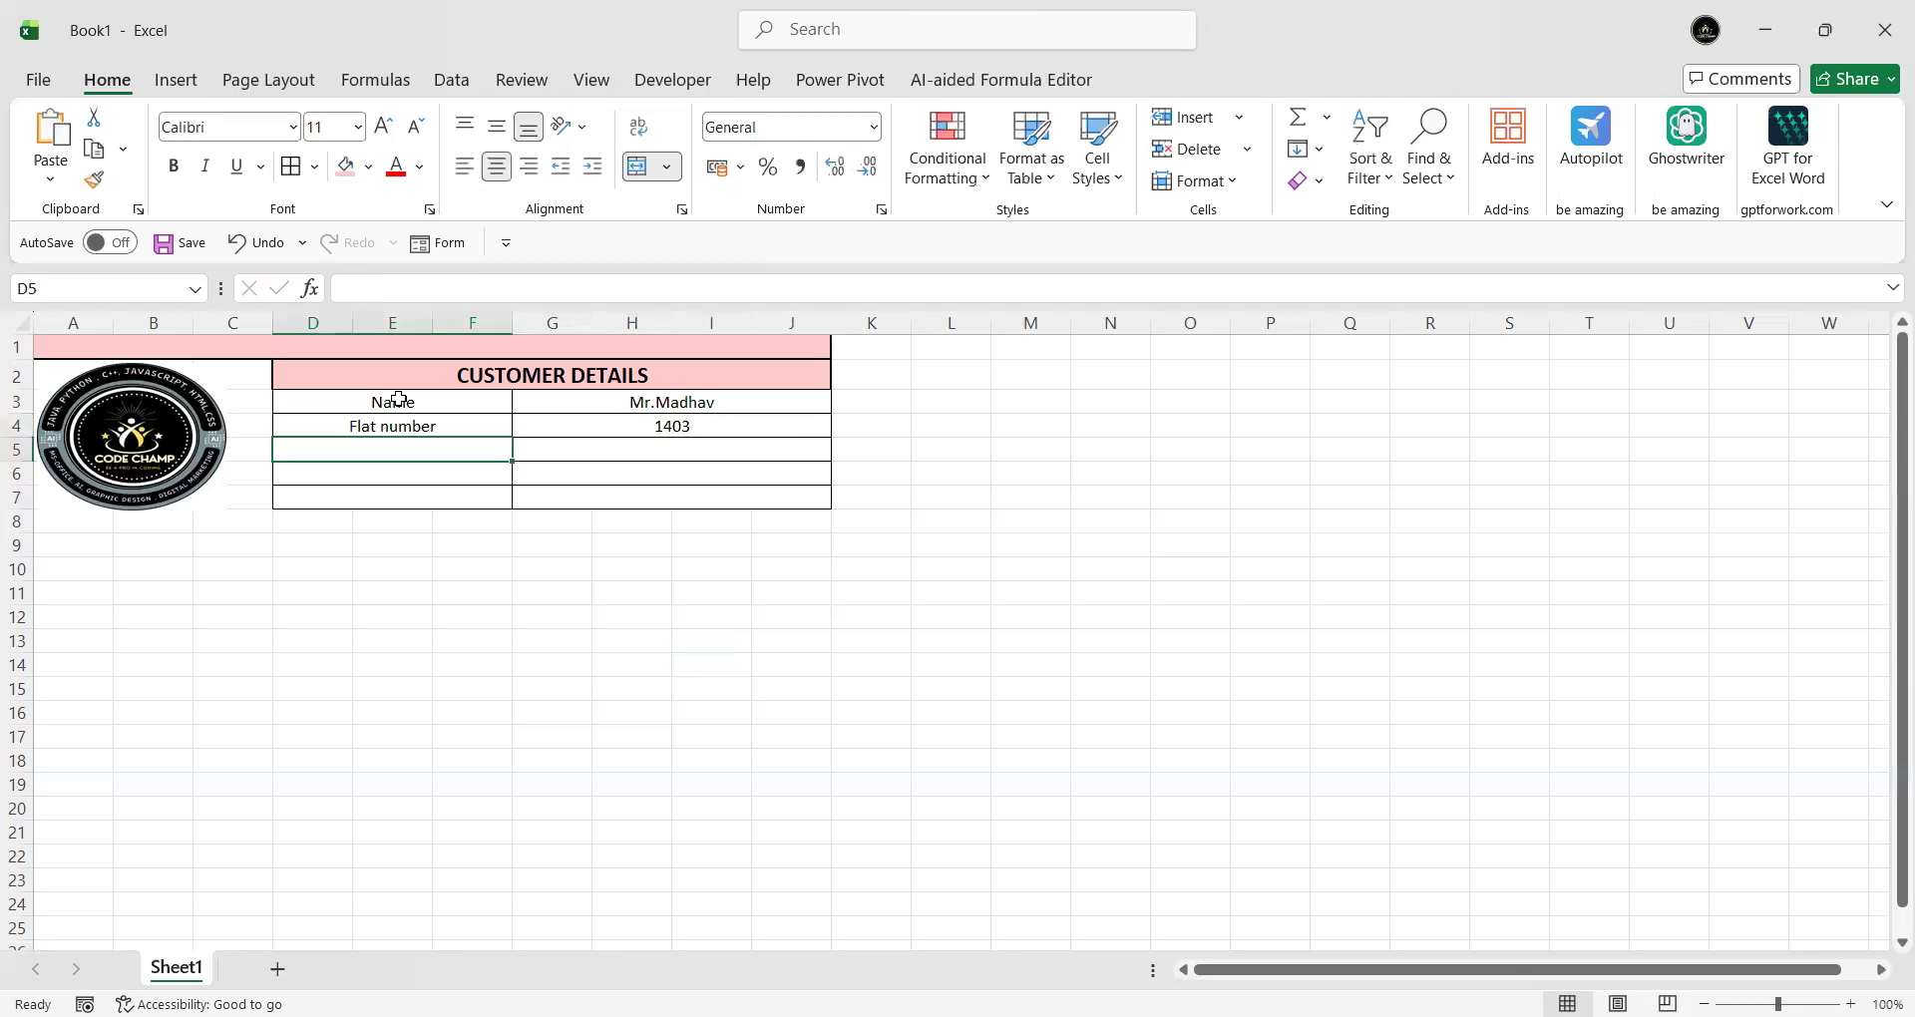
# - Add a Location row holding the customer's city
pyautogui.write('Location')
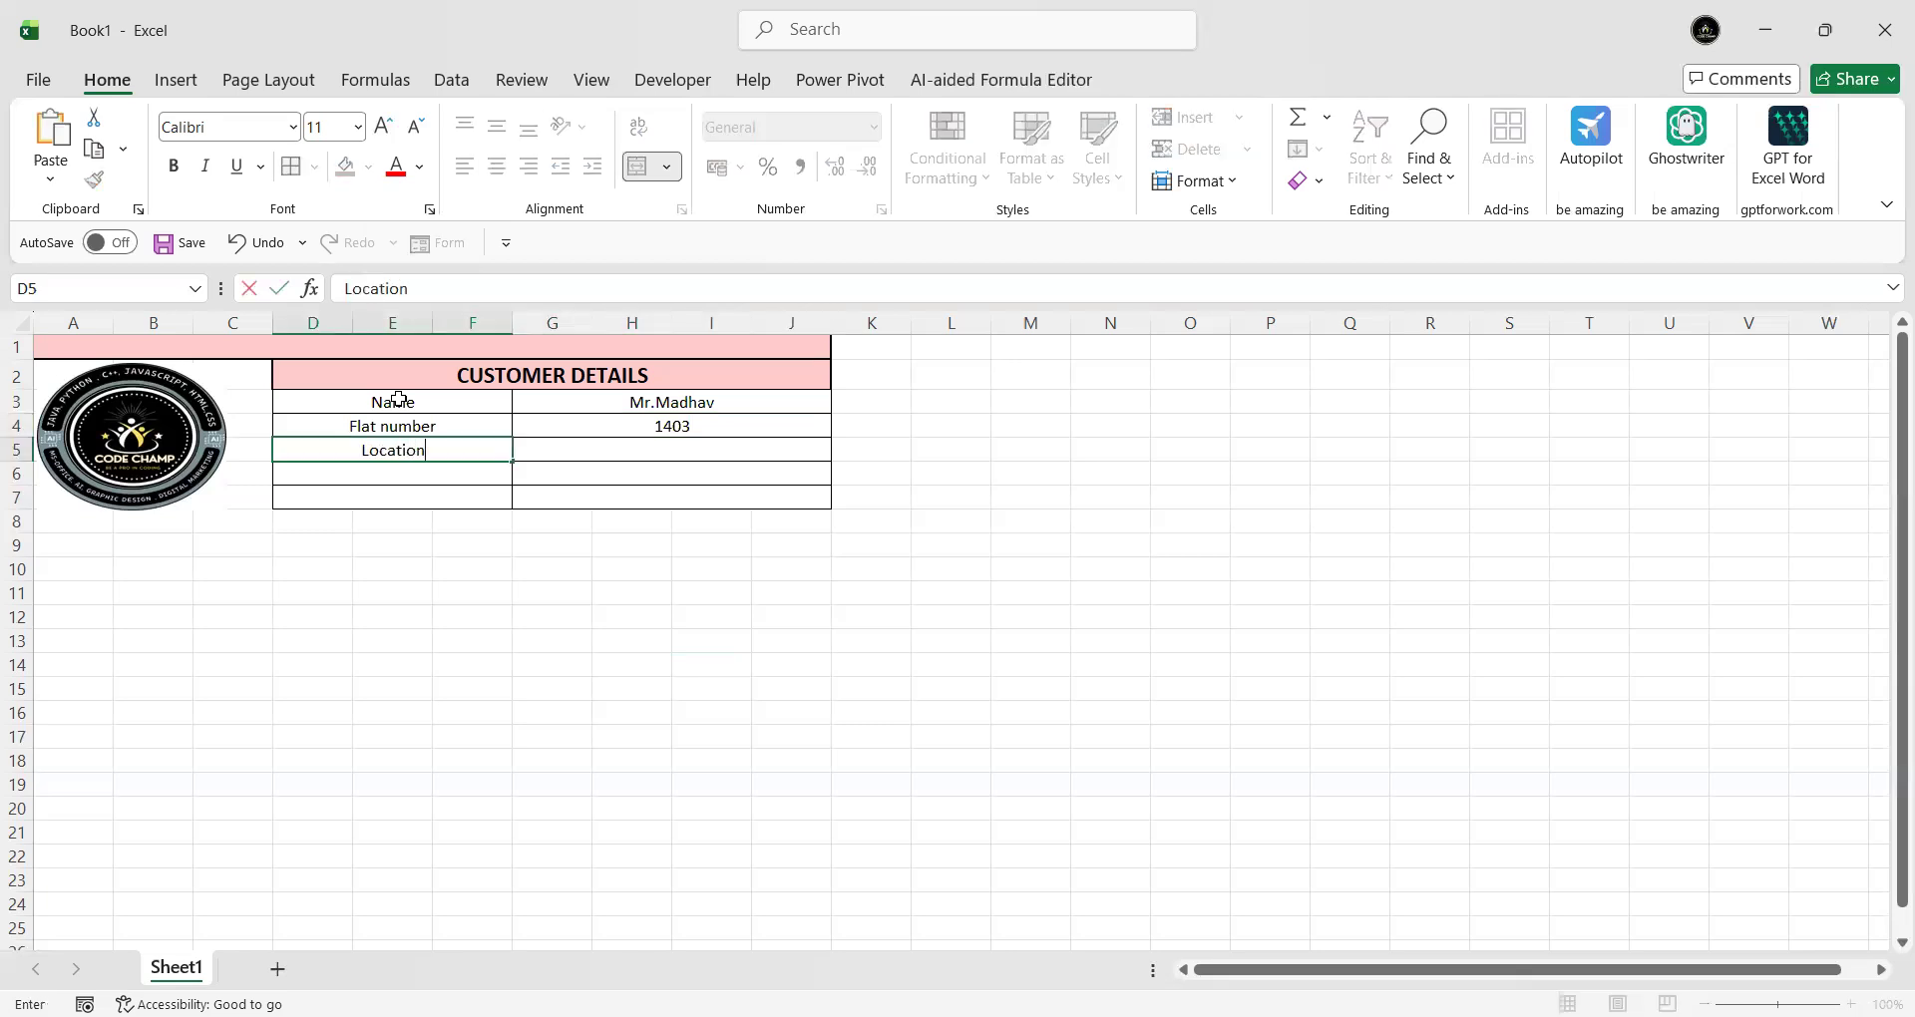
pyautogui.press('Tab')
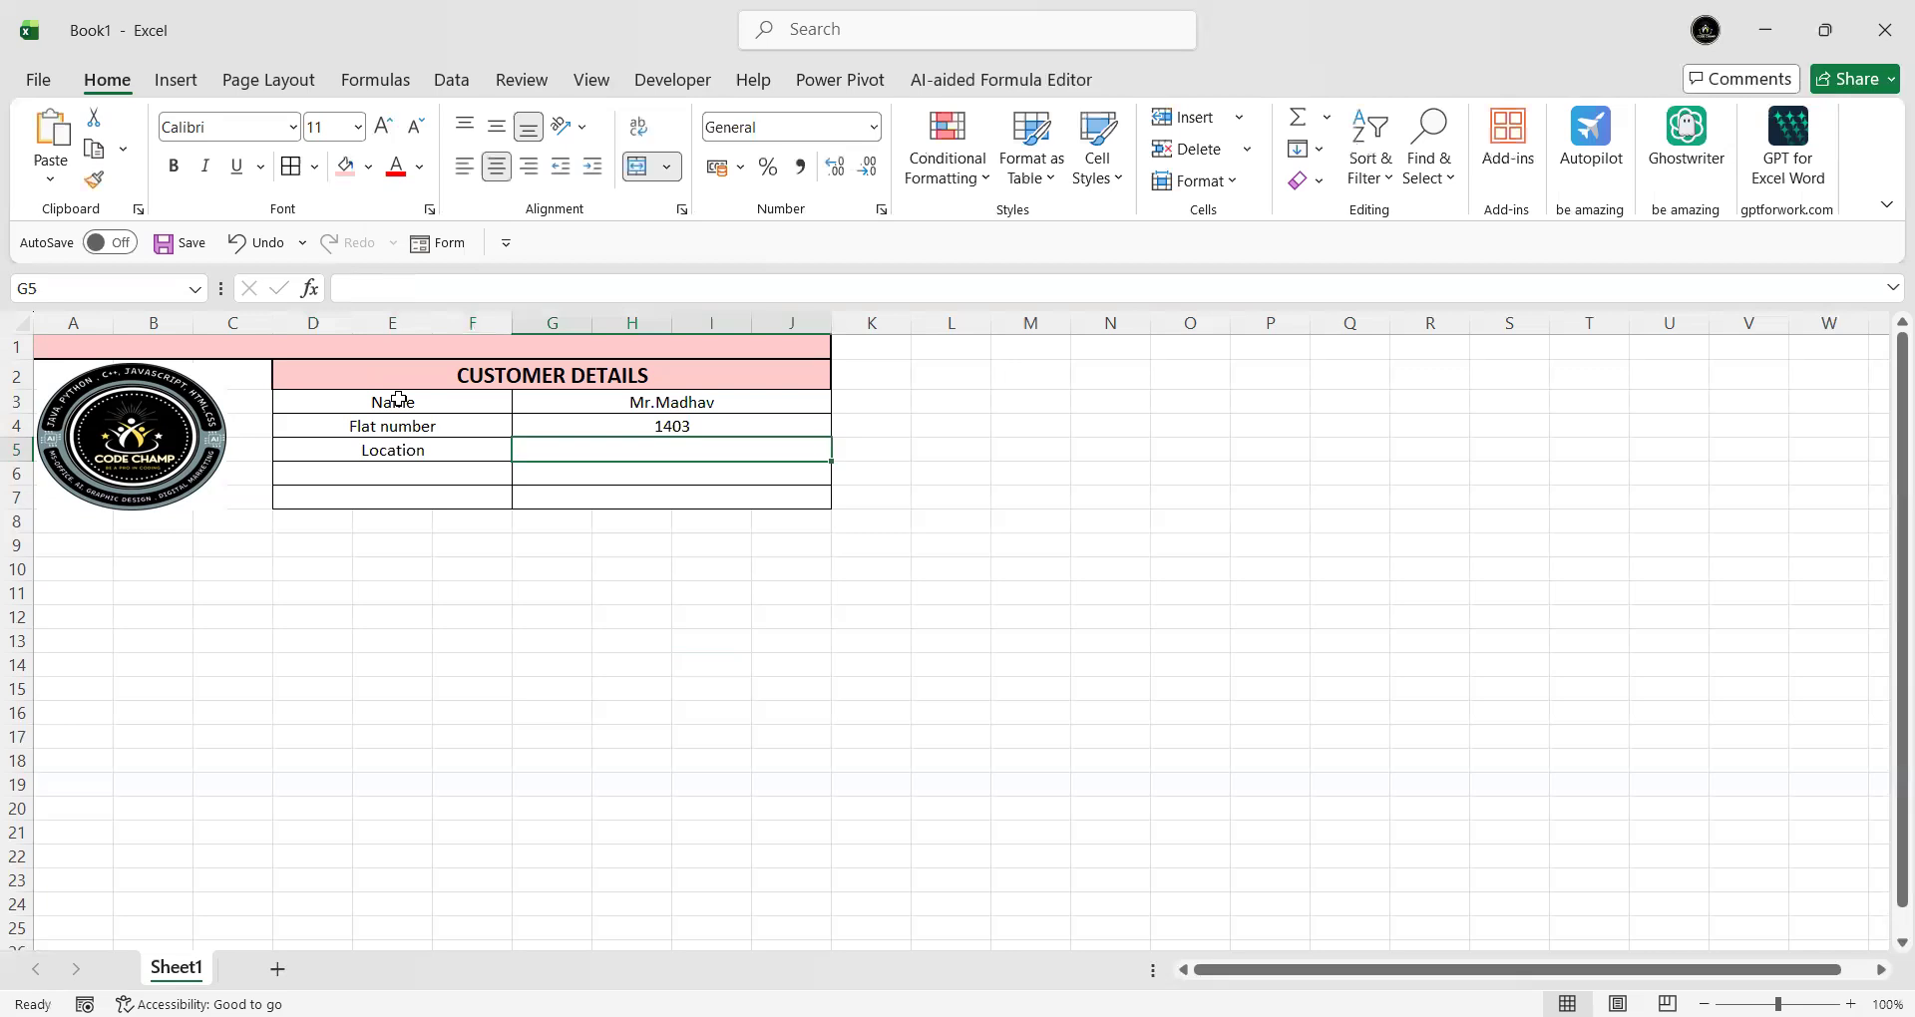
pyautogui.write('New De')
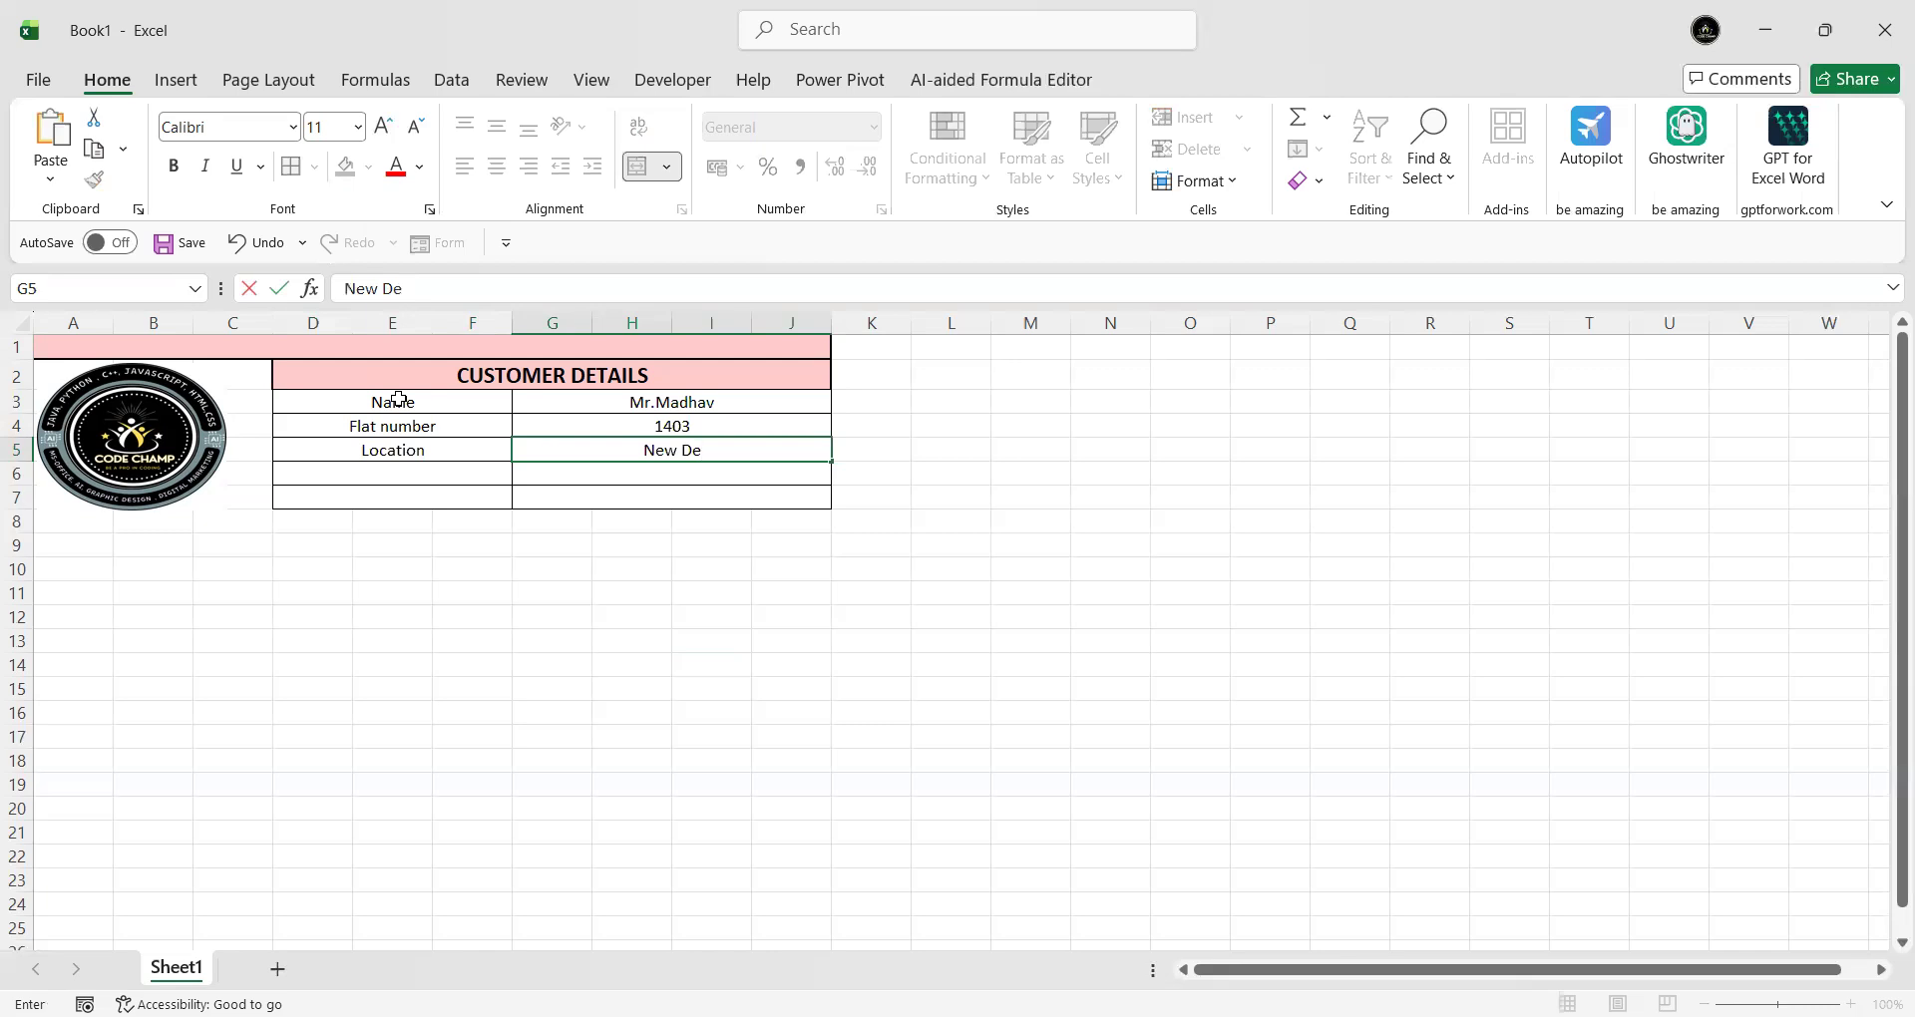
pyautogui.write('h')
pyautogui.press('BackSpace')
pyautogui.write('lhi')
pyautogui.press('Return')
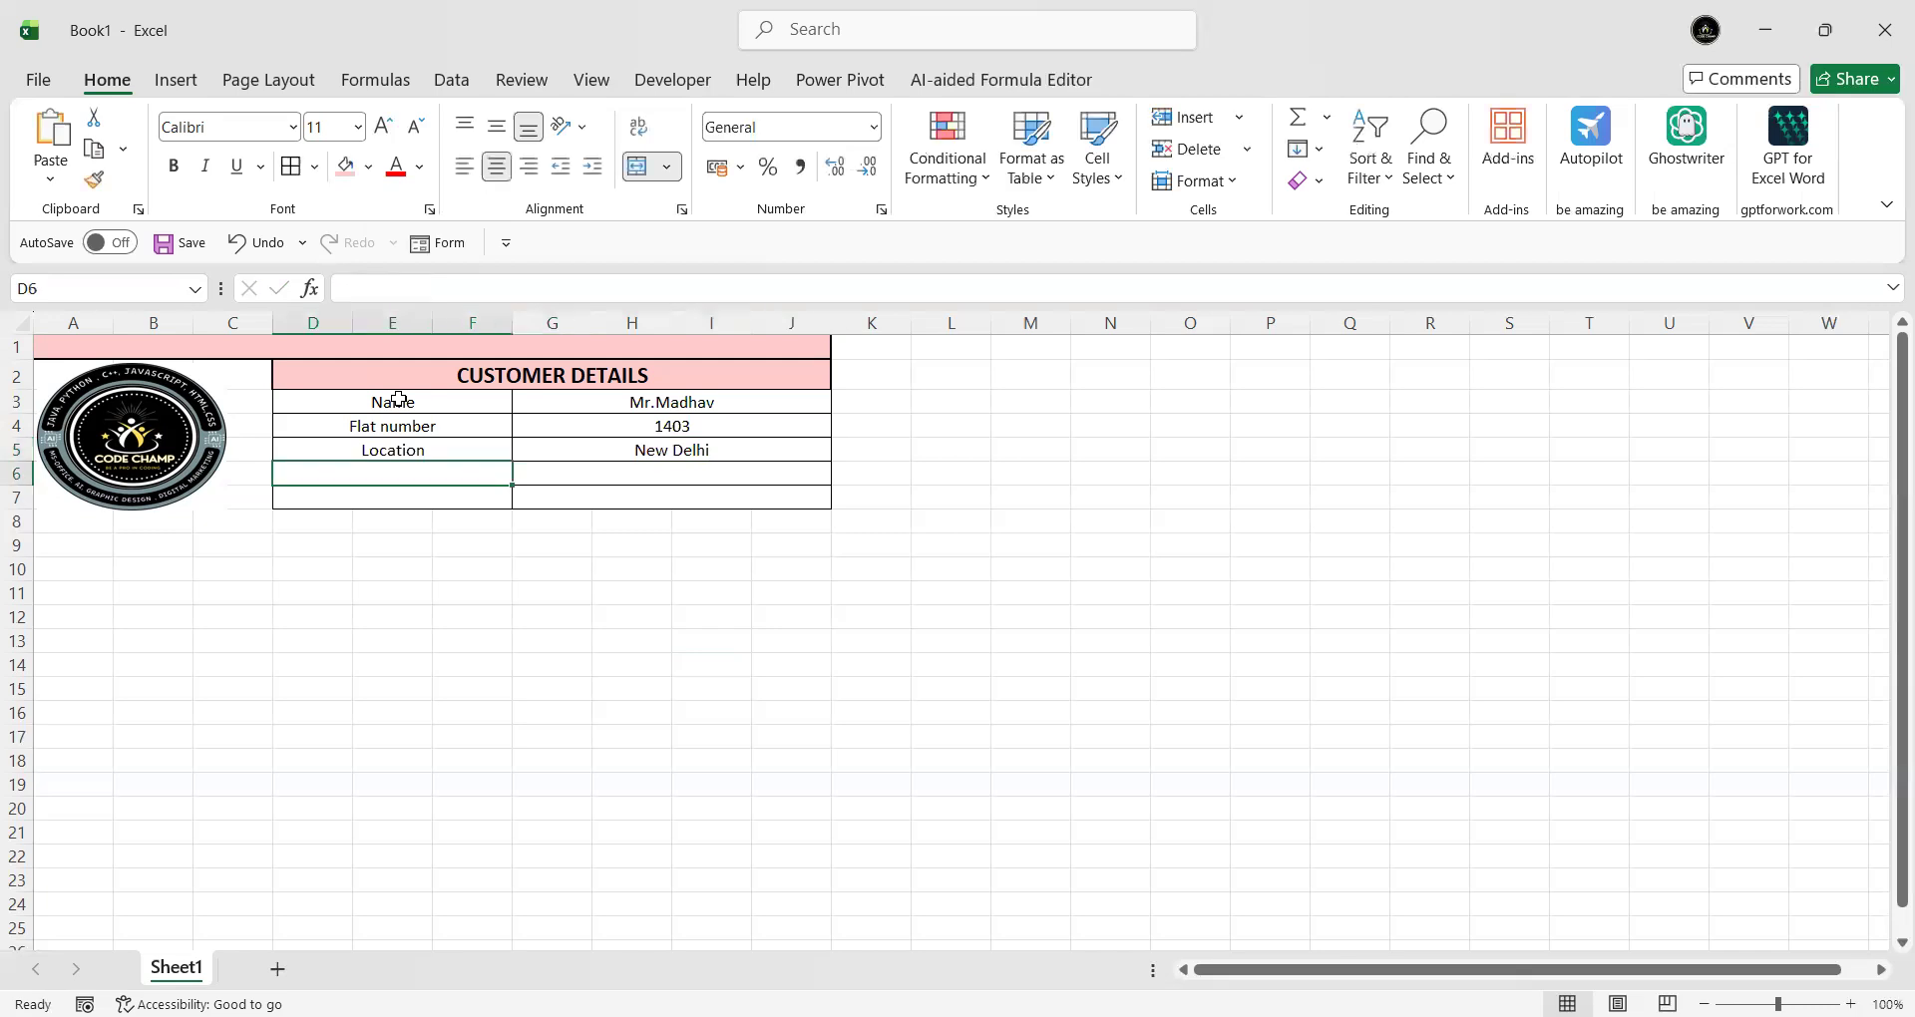
# - Add a Mobile row with the customer's phone number, then start a Date label in D7
pyautogui.write('Mobile')
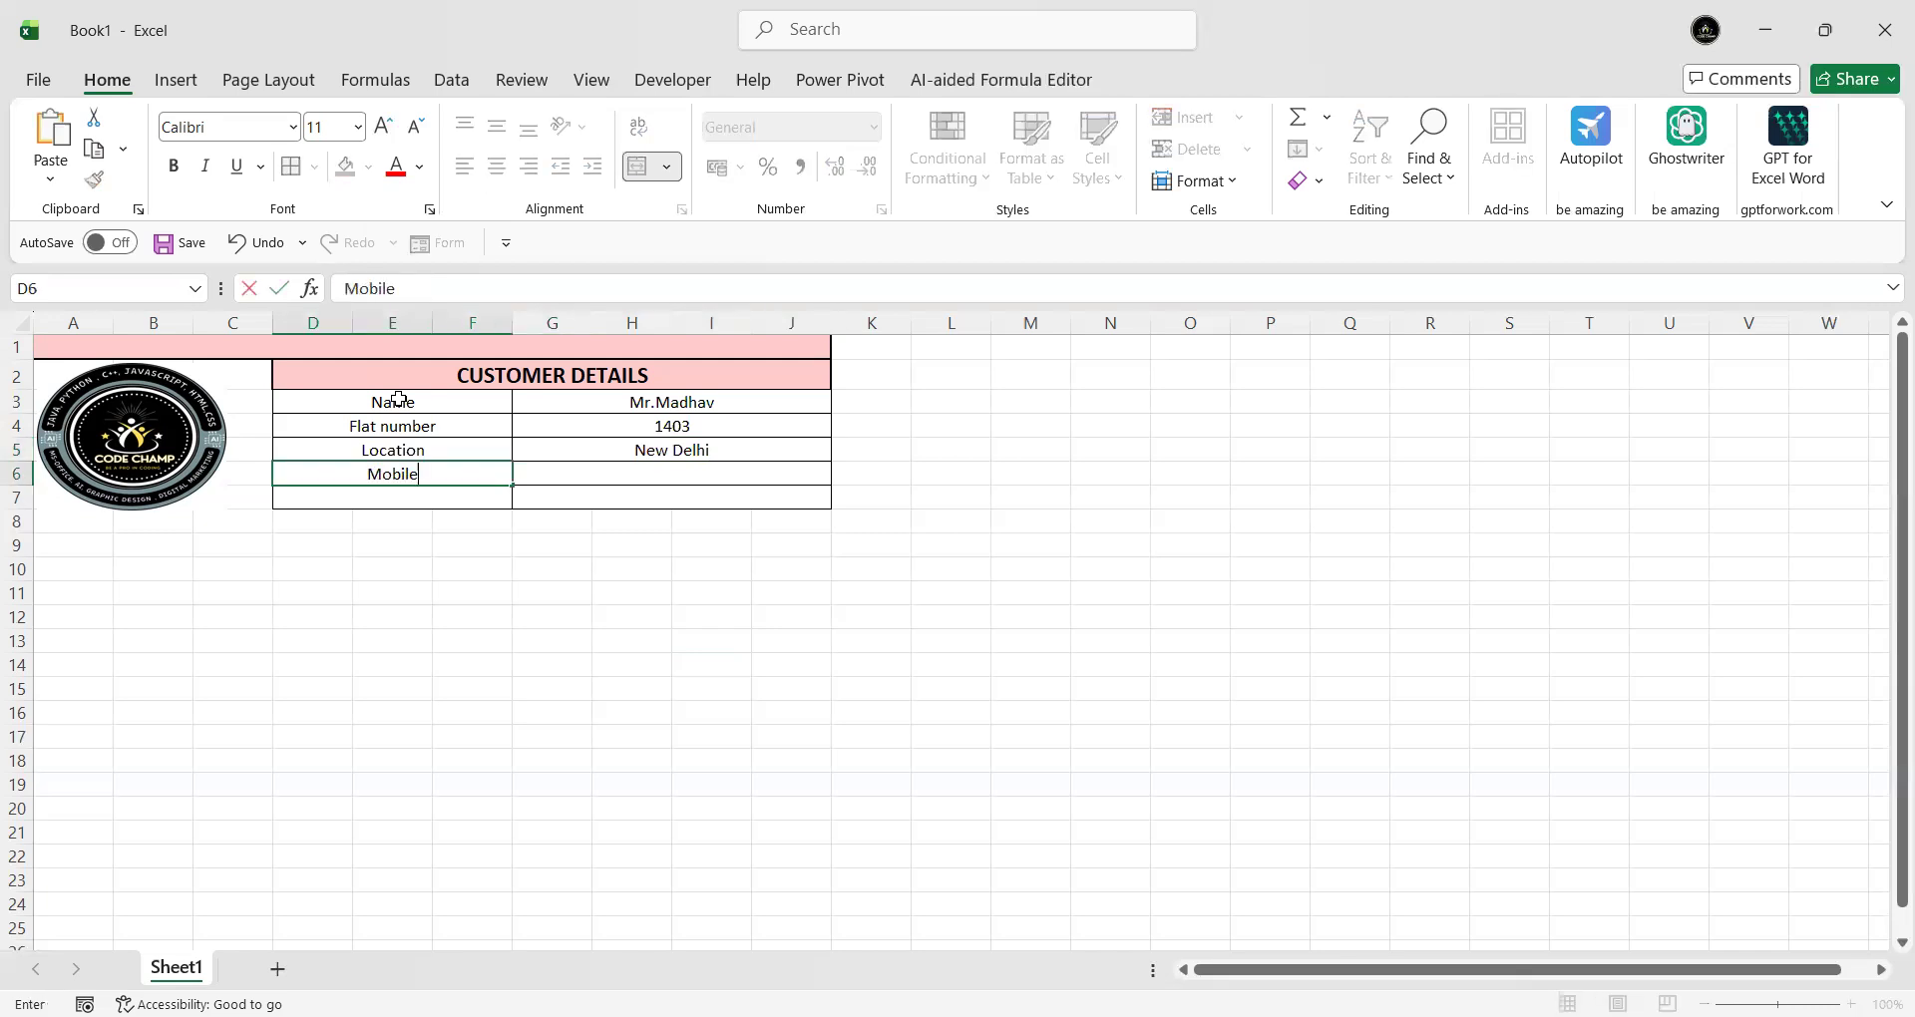
pyautogui.press('Tab')
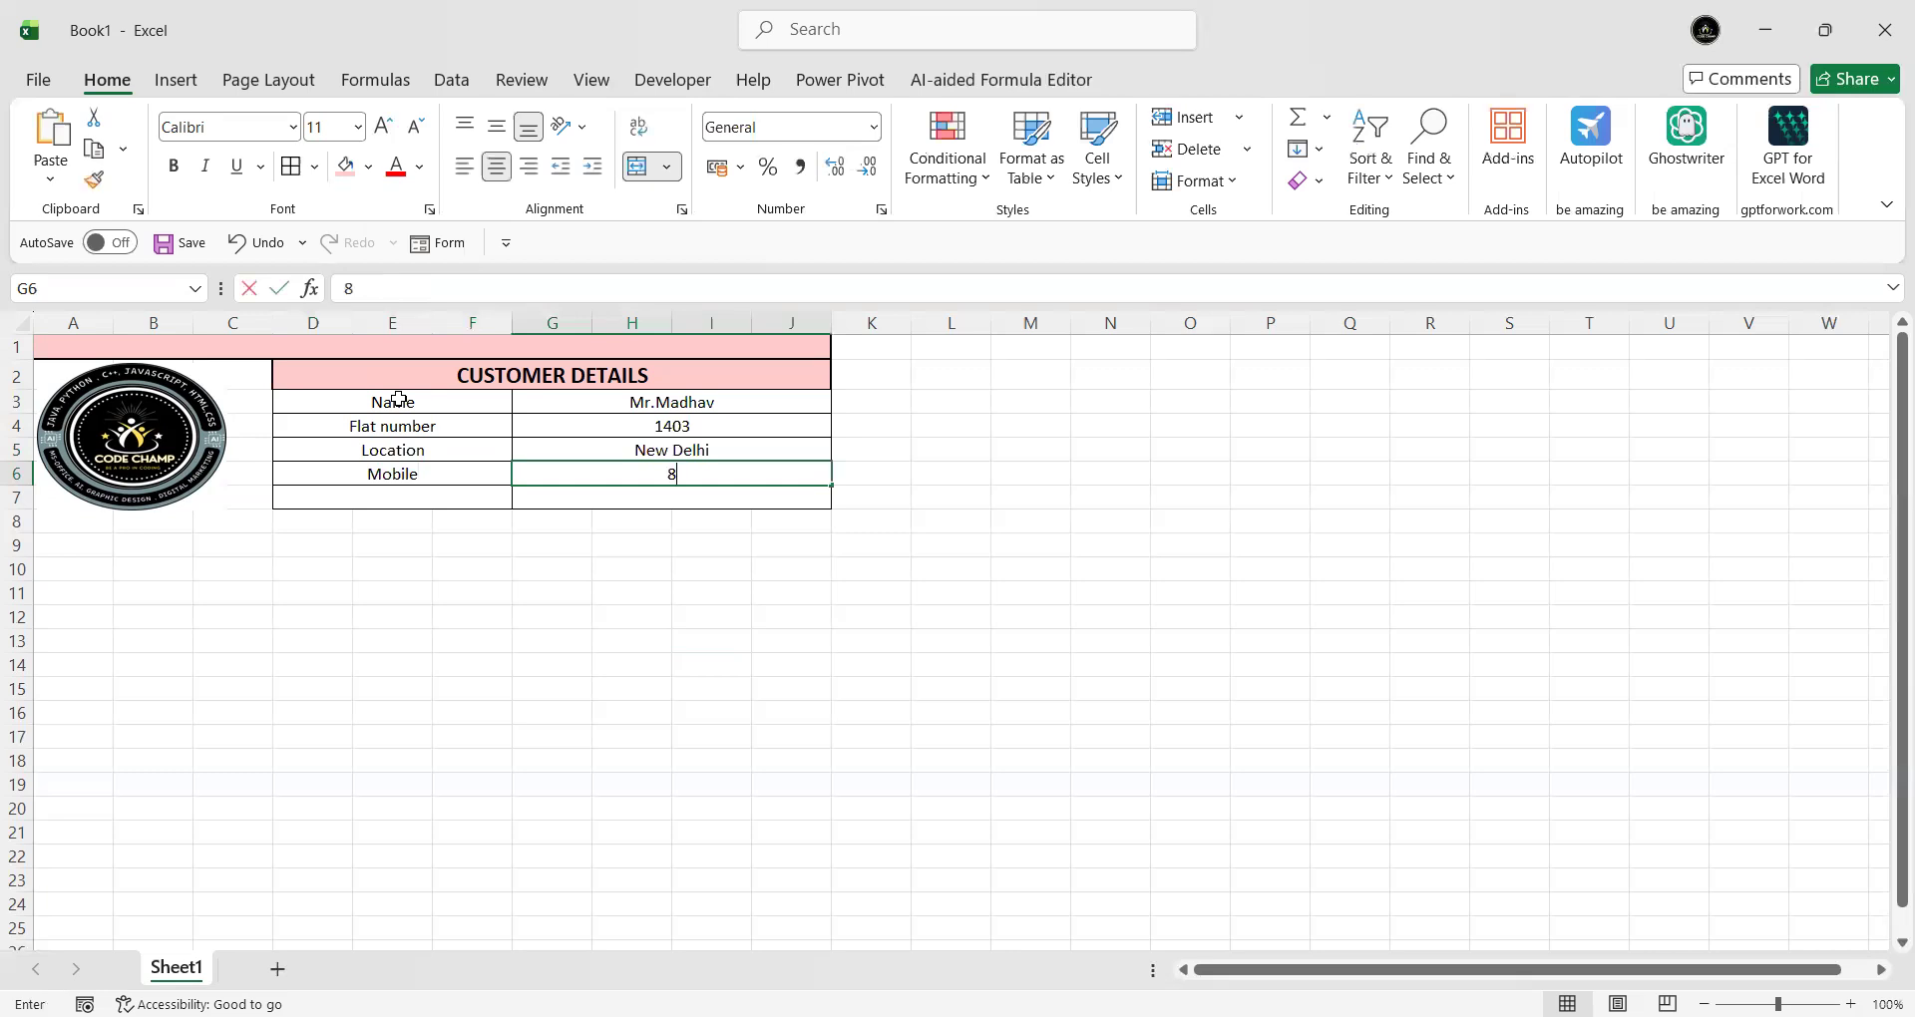
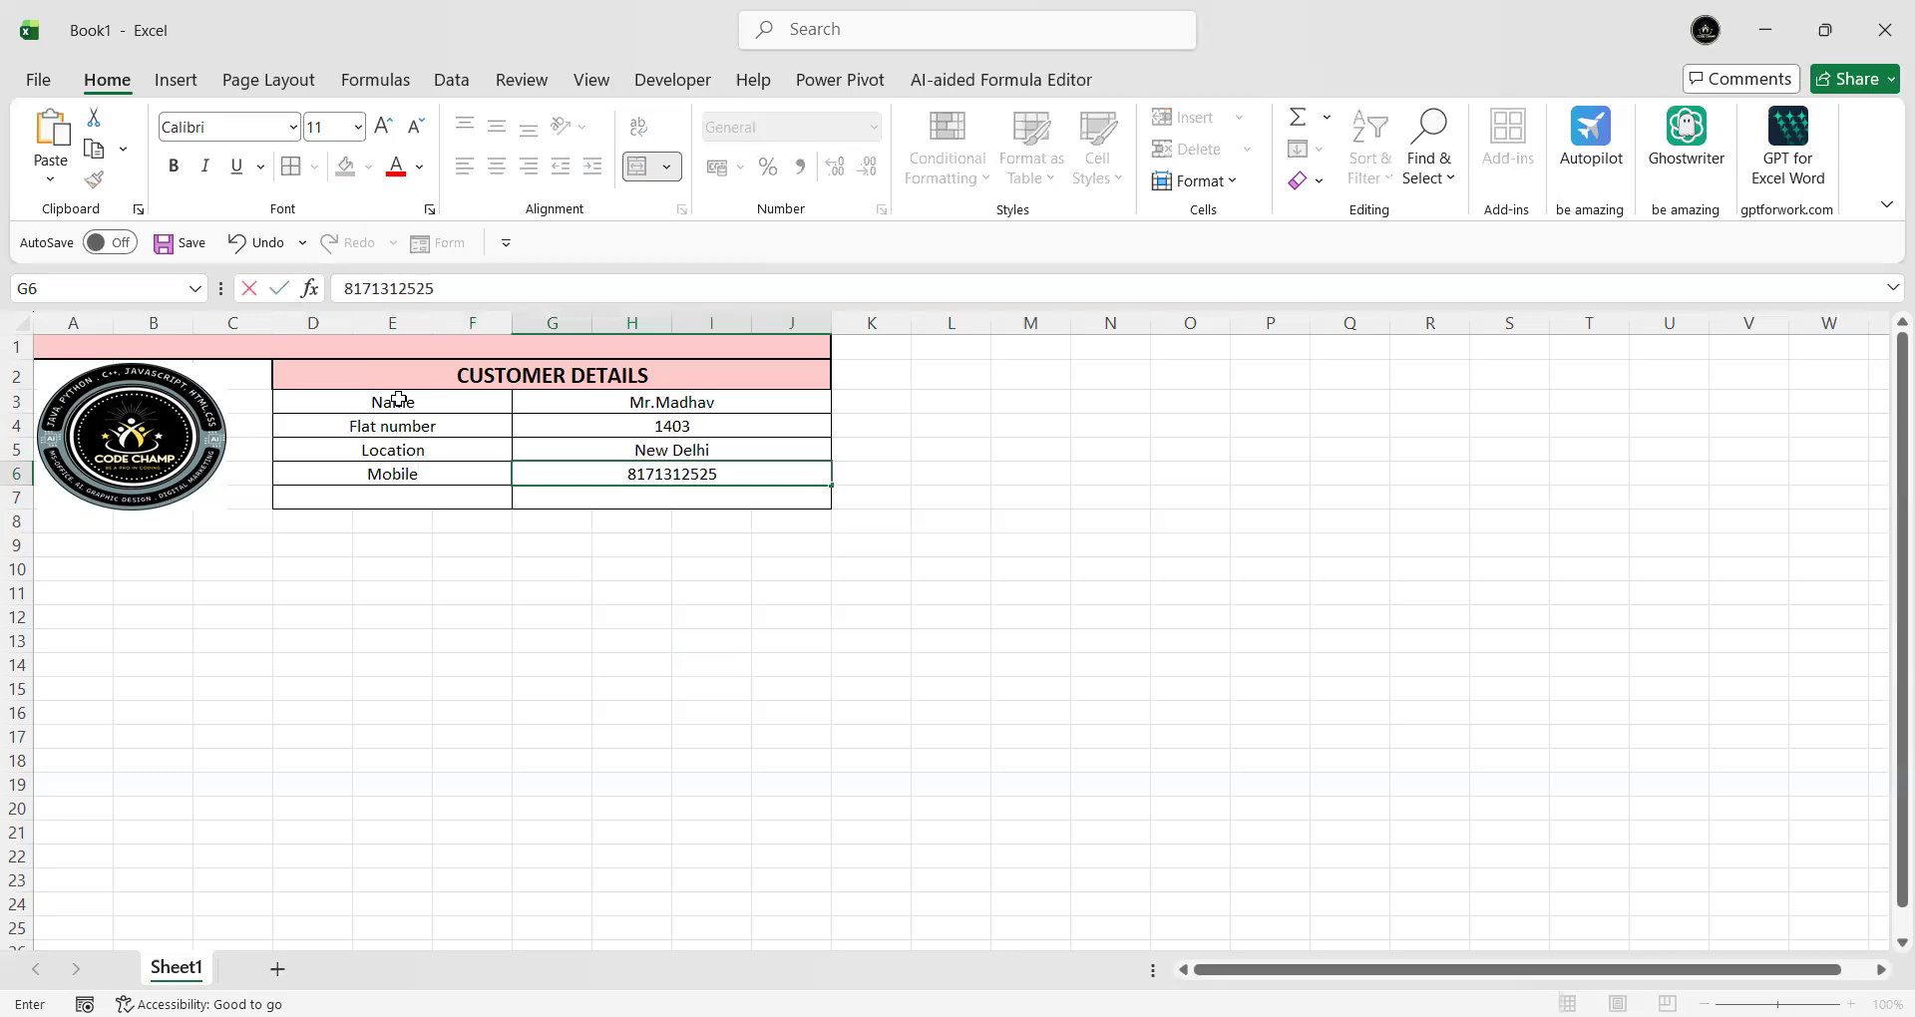
pyautogui.press('Return')
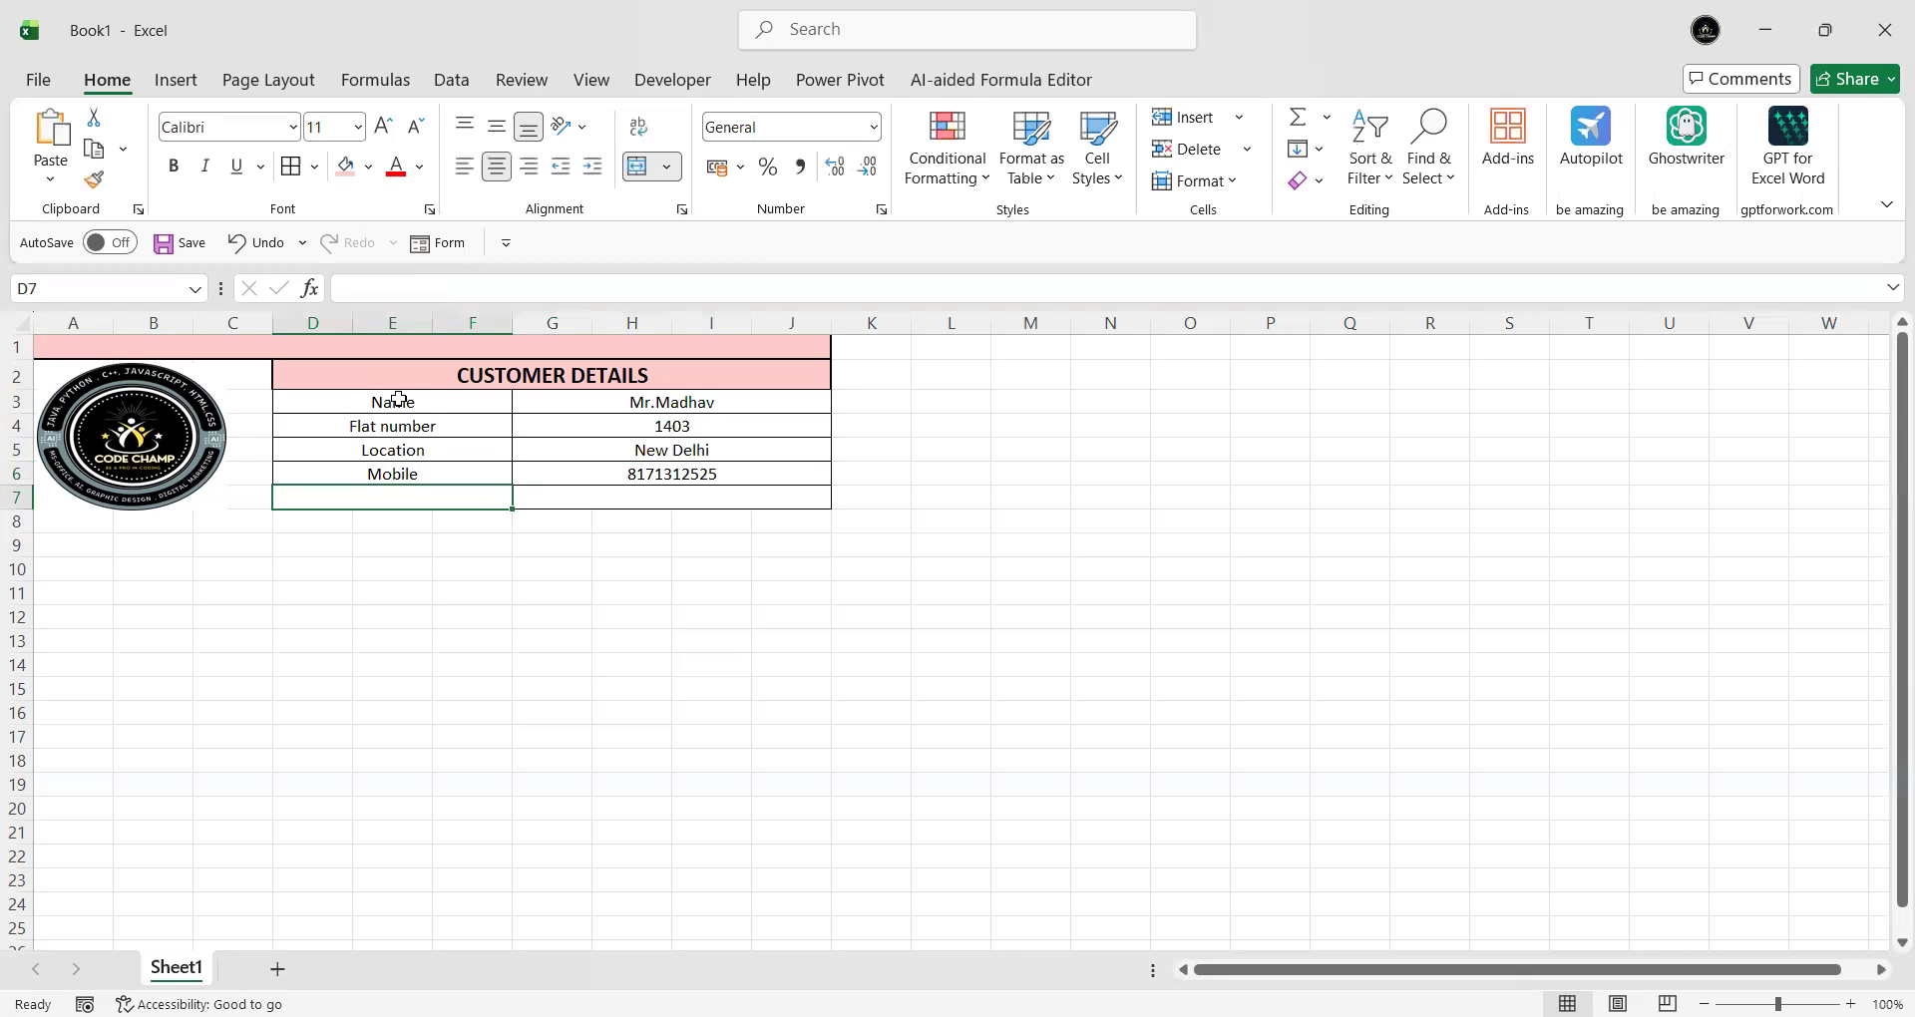
pyautogui.write('Date')
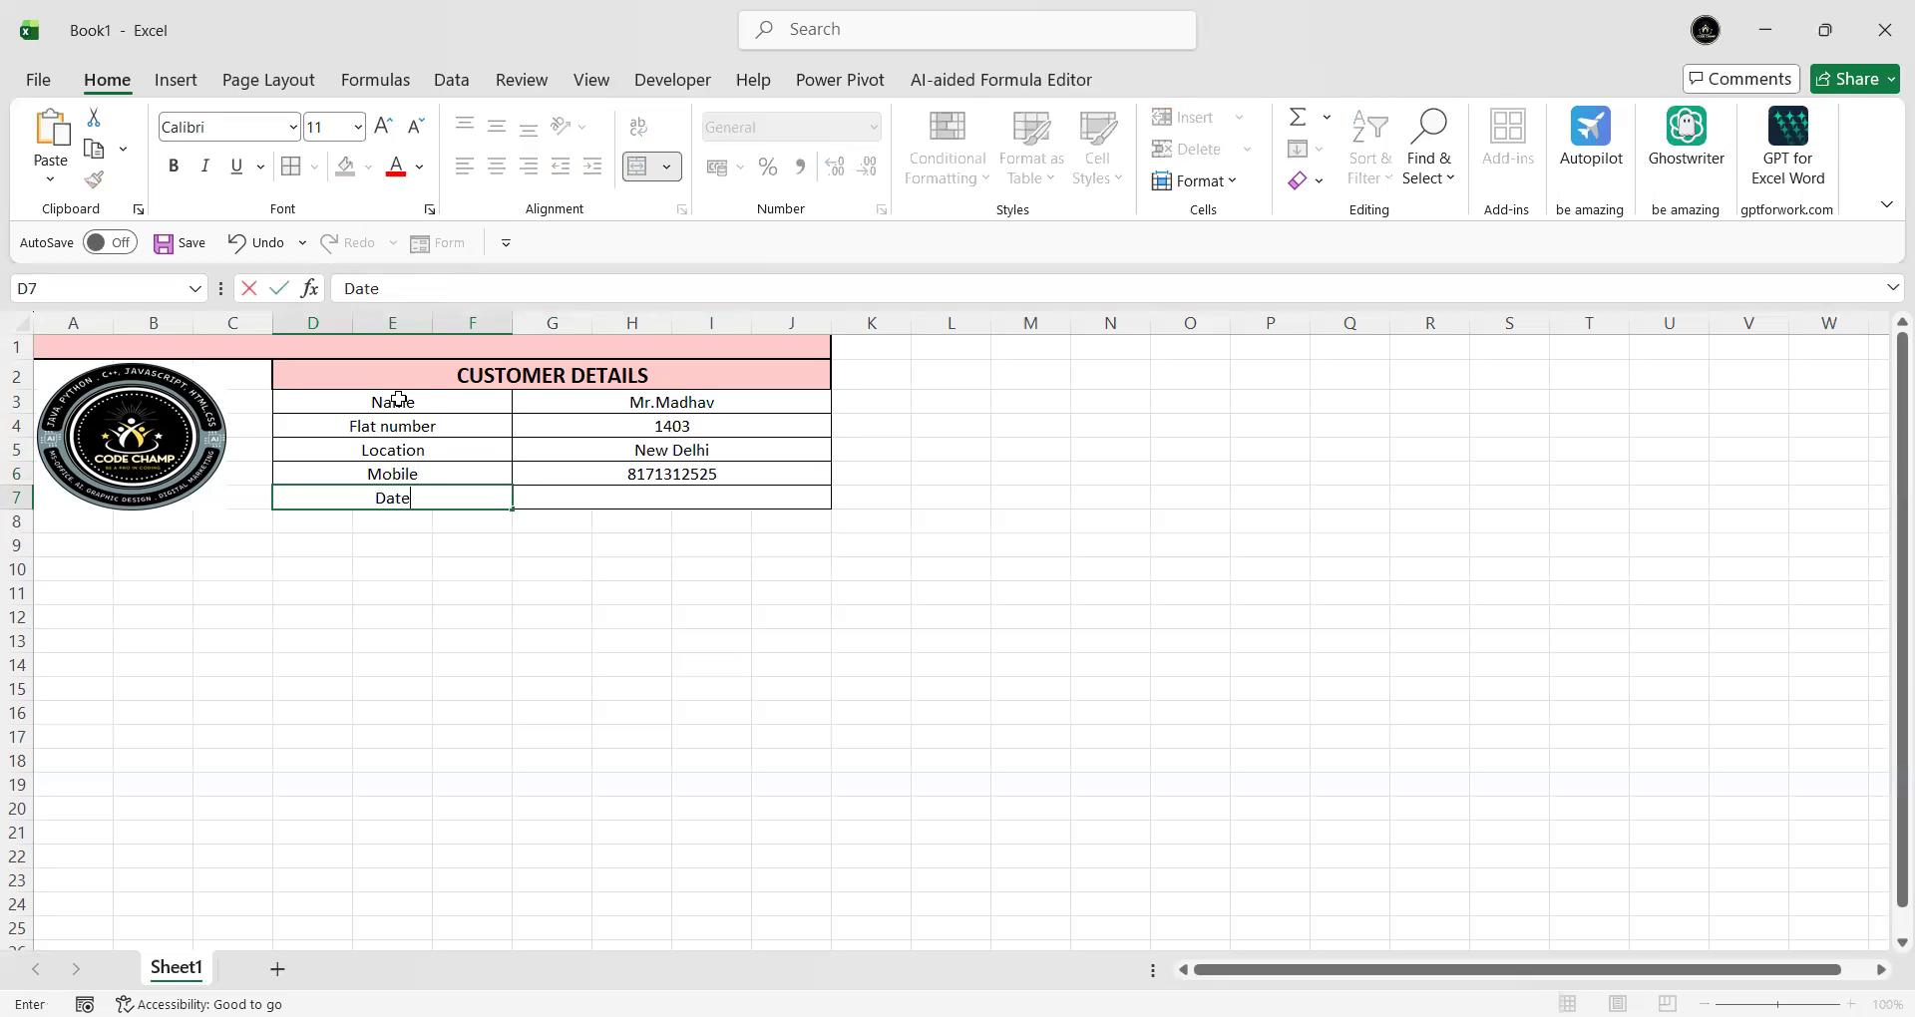
pyautogui.write('17/02/36')
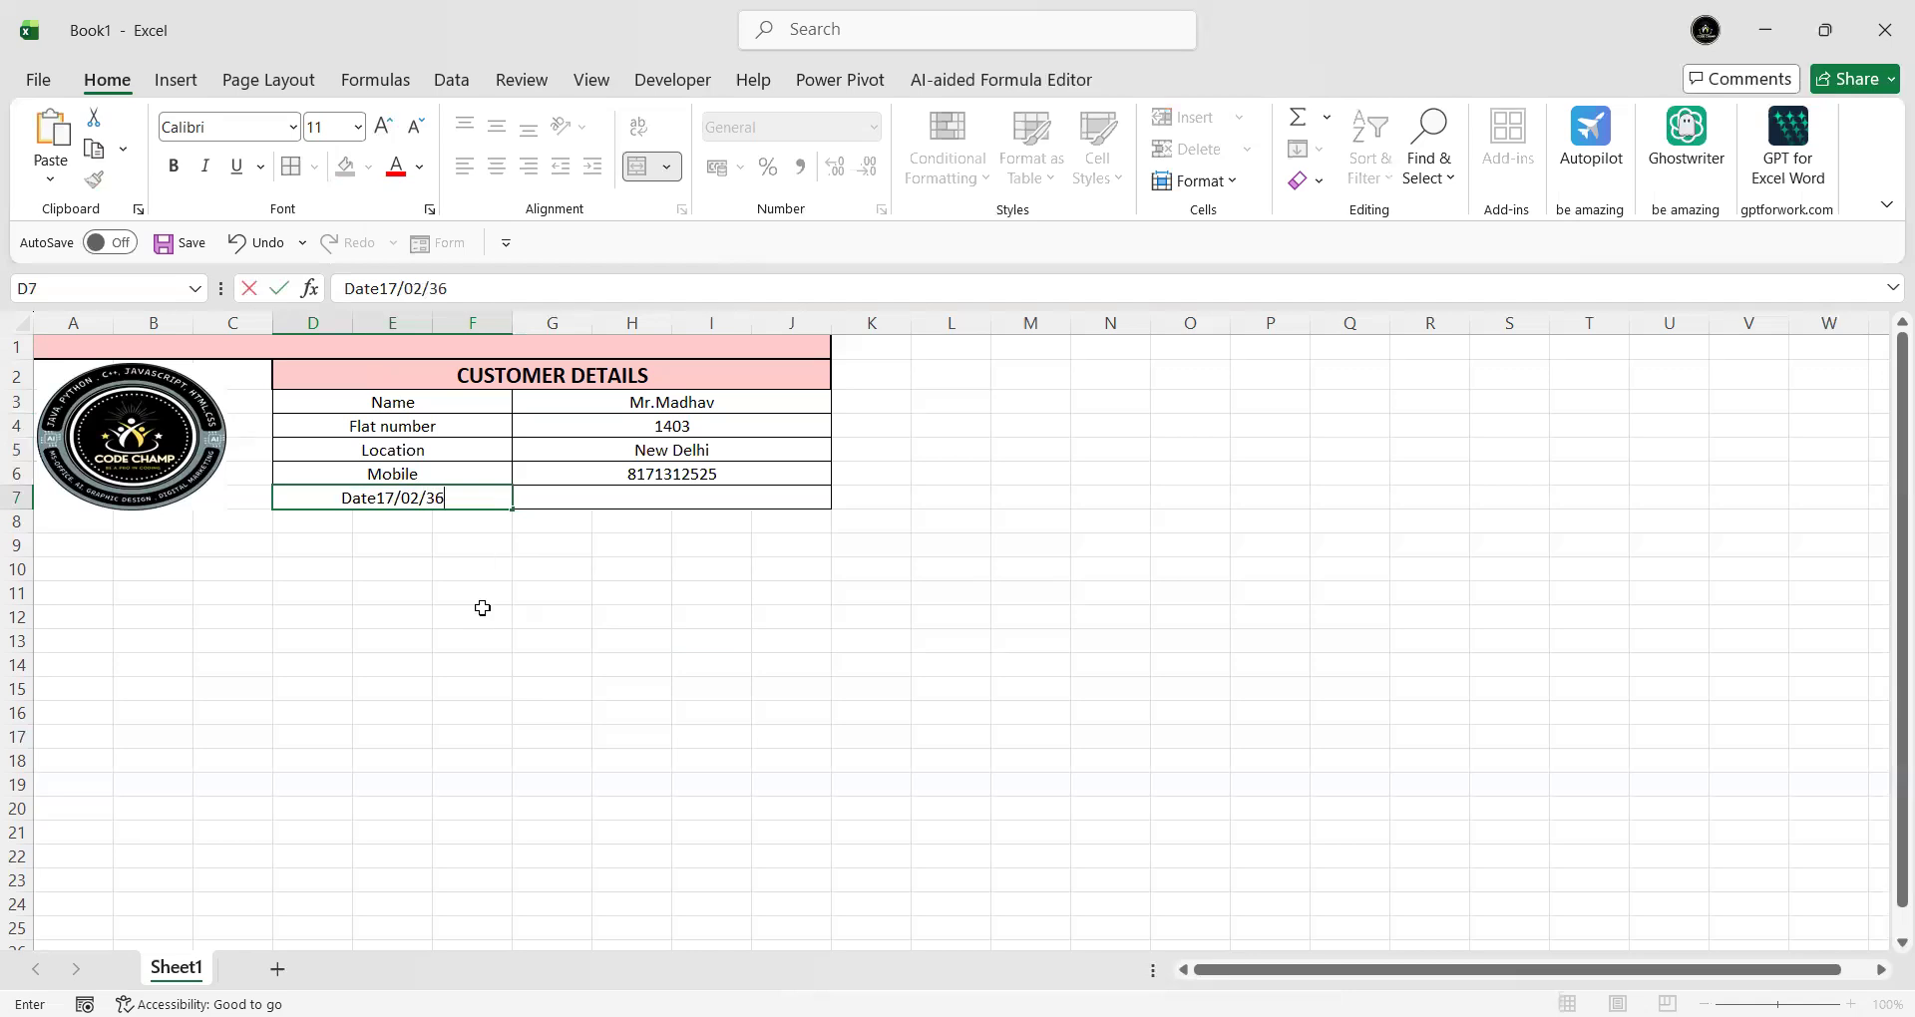
# - Remove the stray date text so D7 reads just Date
pyautogui.click(482, 607)
pyautogui.doubleClick(384, 499)
pyautogui.moveTo(384, 499); pyautogui.dragTo(463, 498)
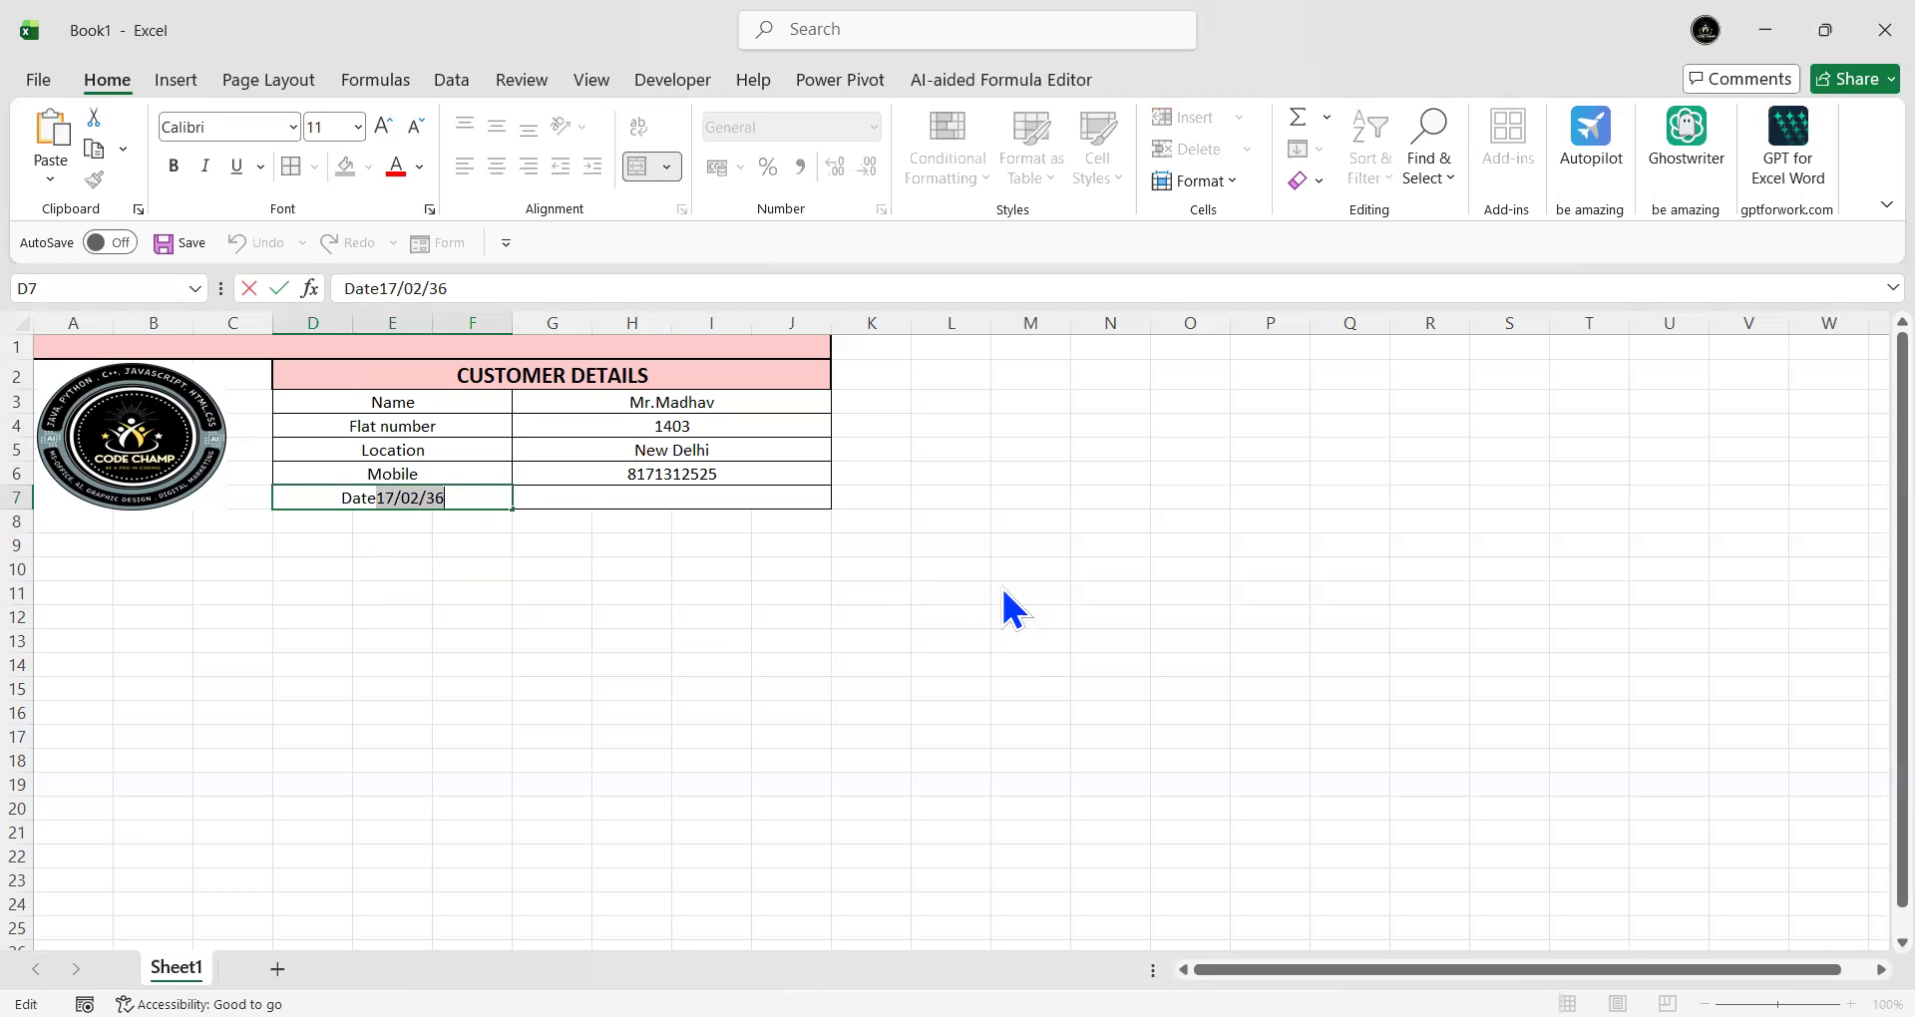
pyautogui.press('Delete')
# - Enter 17/02/26 in G7 so it displays 17-02-2026
pyautogui.click(659, 503)
pyautogui.write('17/02/36')
pyautogui.press('BackSpace')
pyautogui.press('BackSpace')
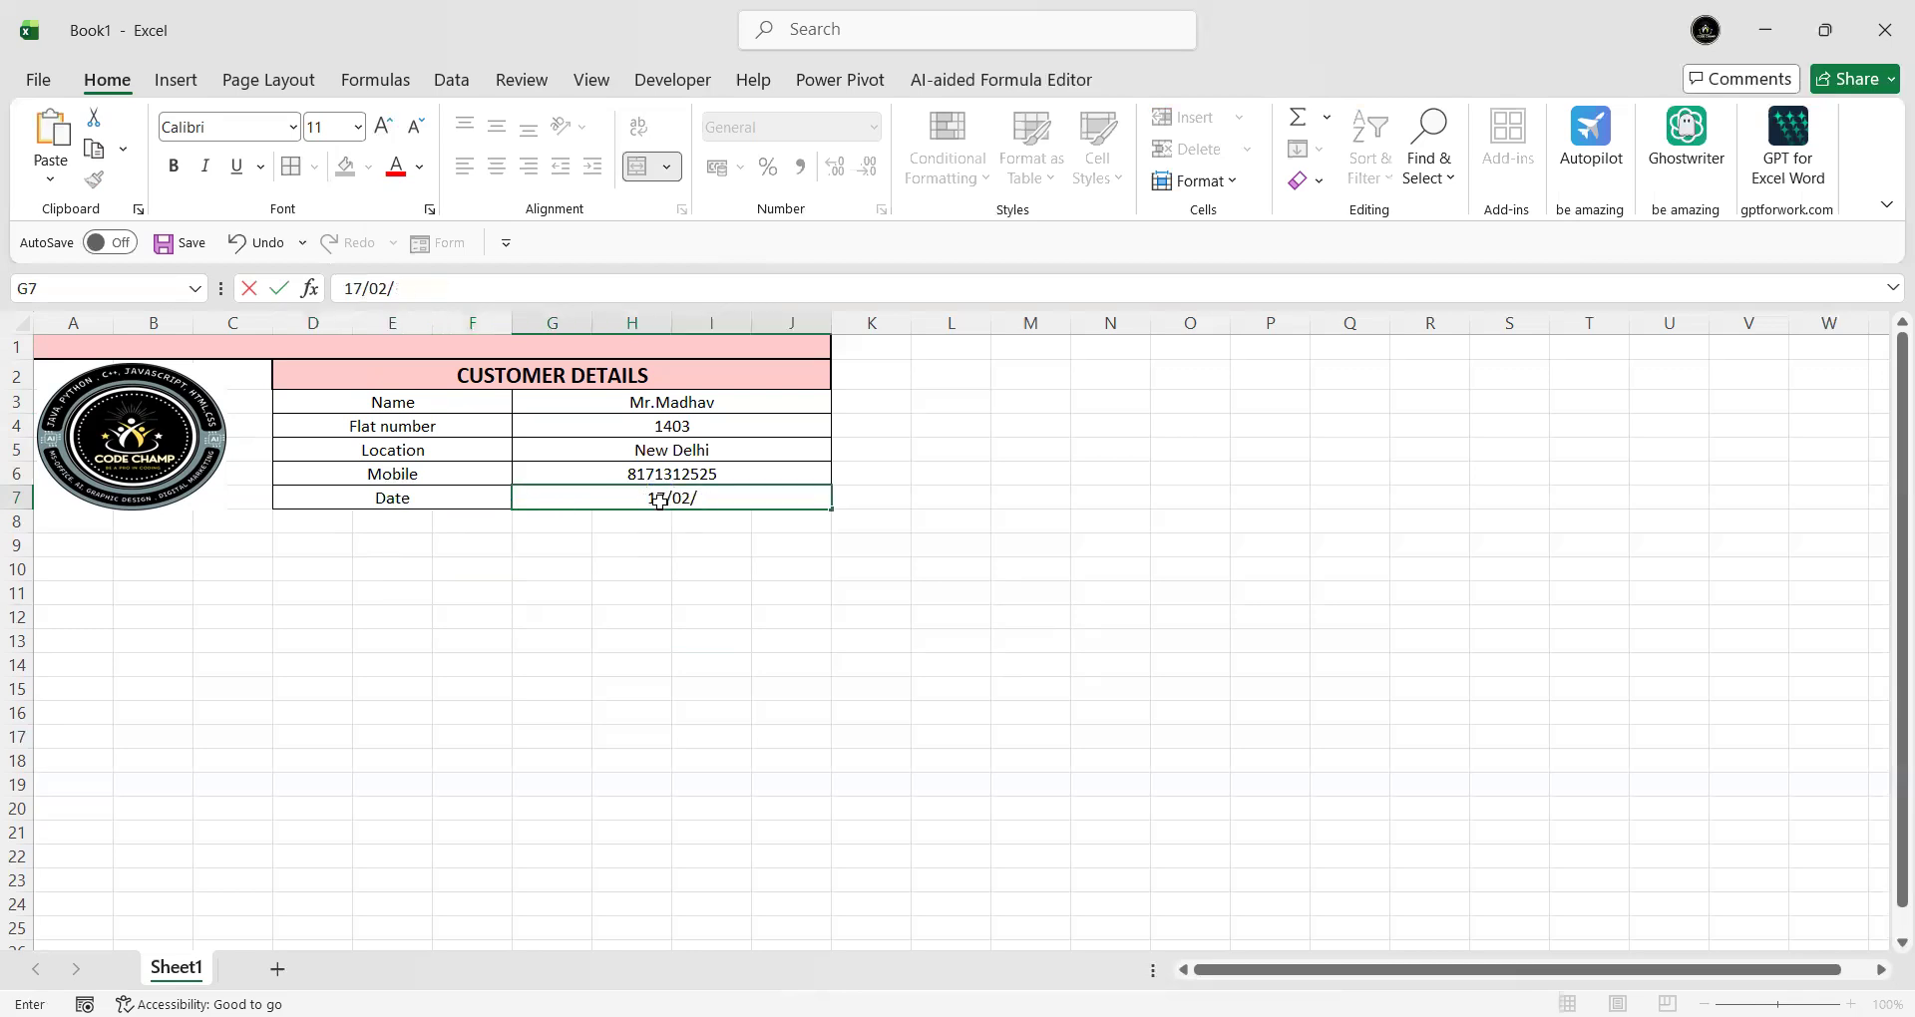
pyautogui.write('26')
pyautogui.press('Return')
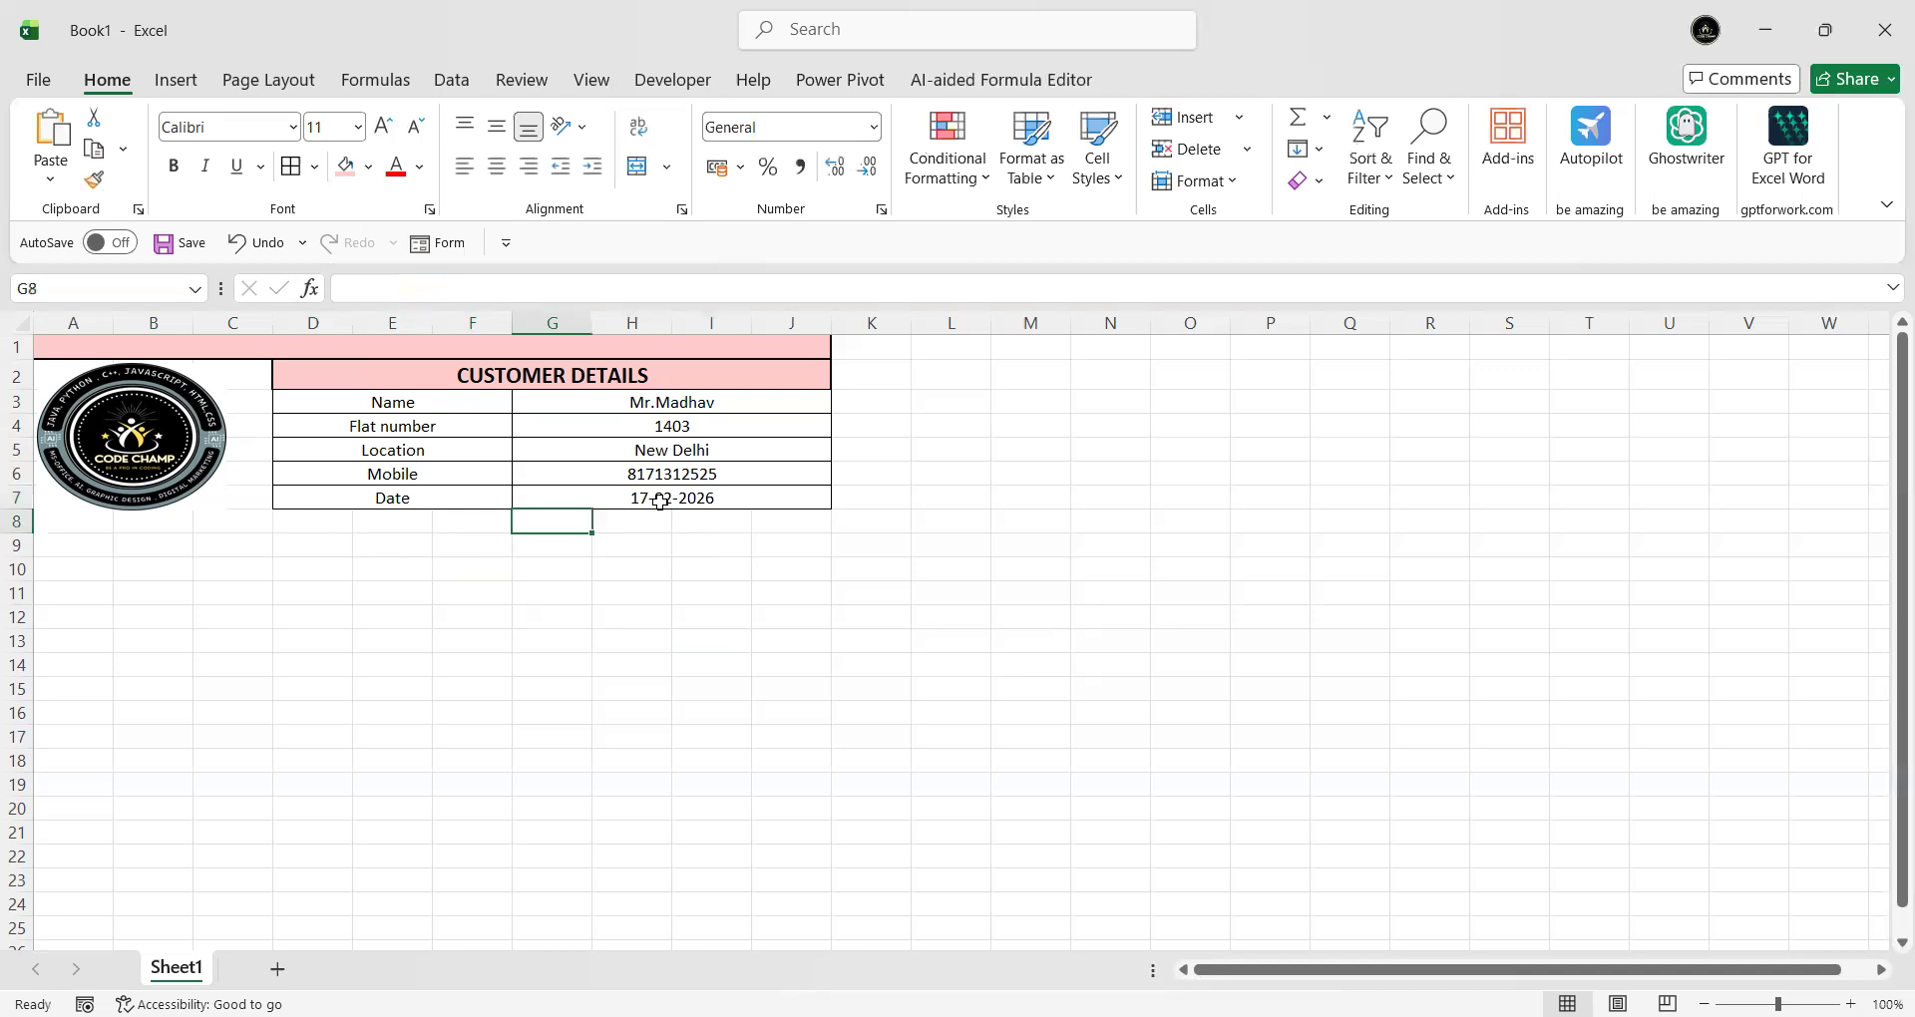
pyautogui.click(146, 504)
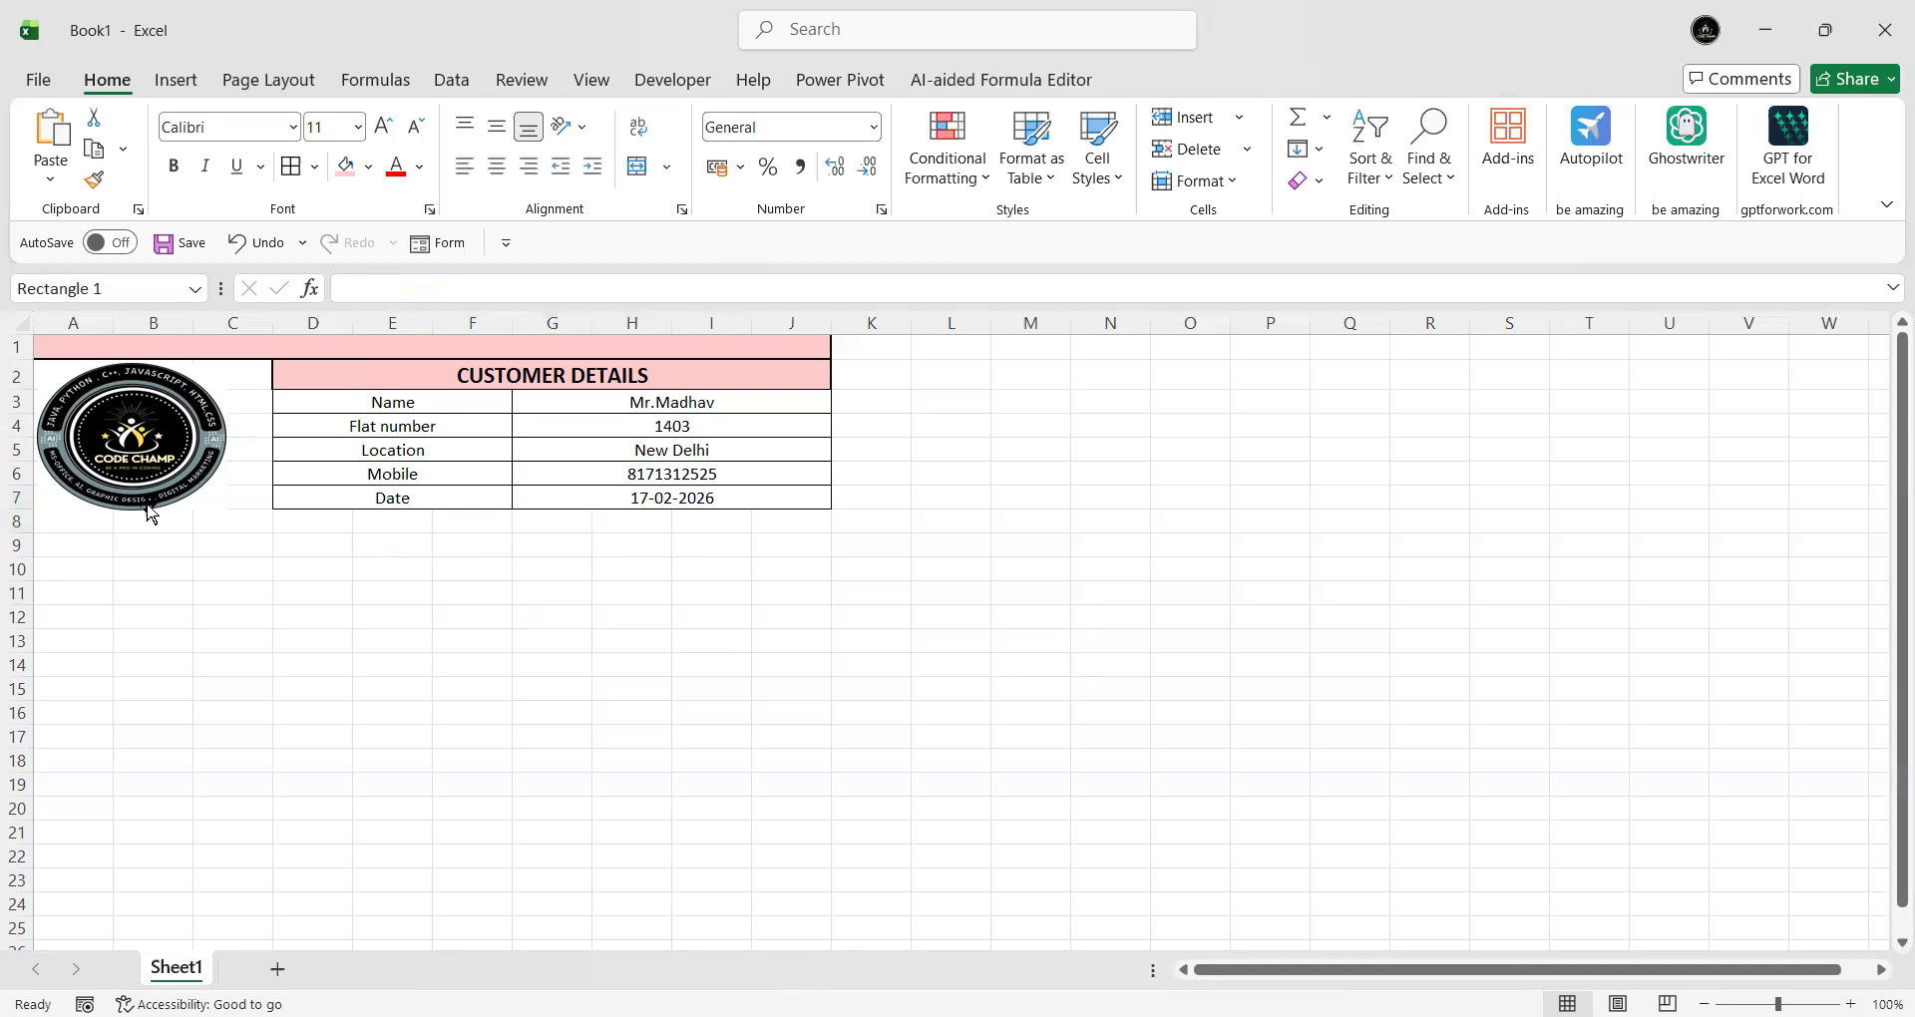
pyautogui.click(339, 503)
pyautogui.click(658, 501)
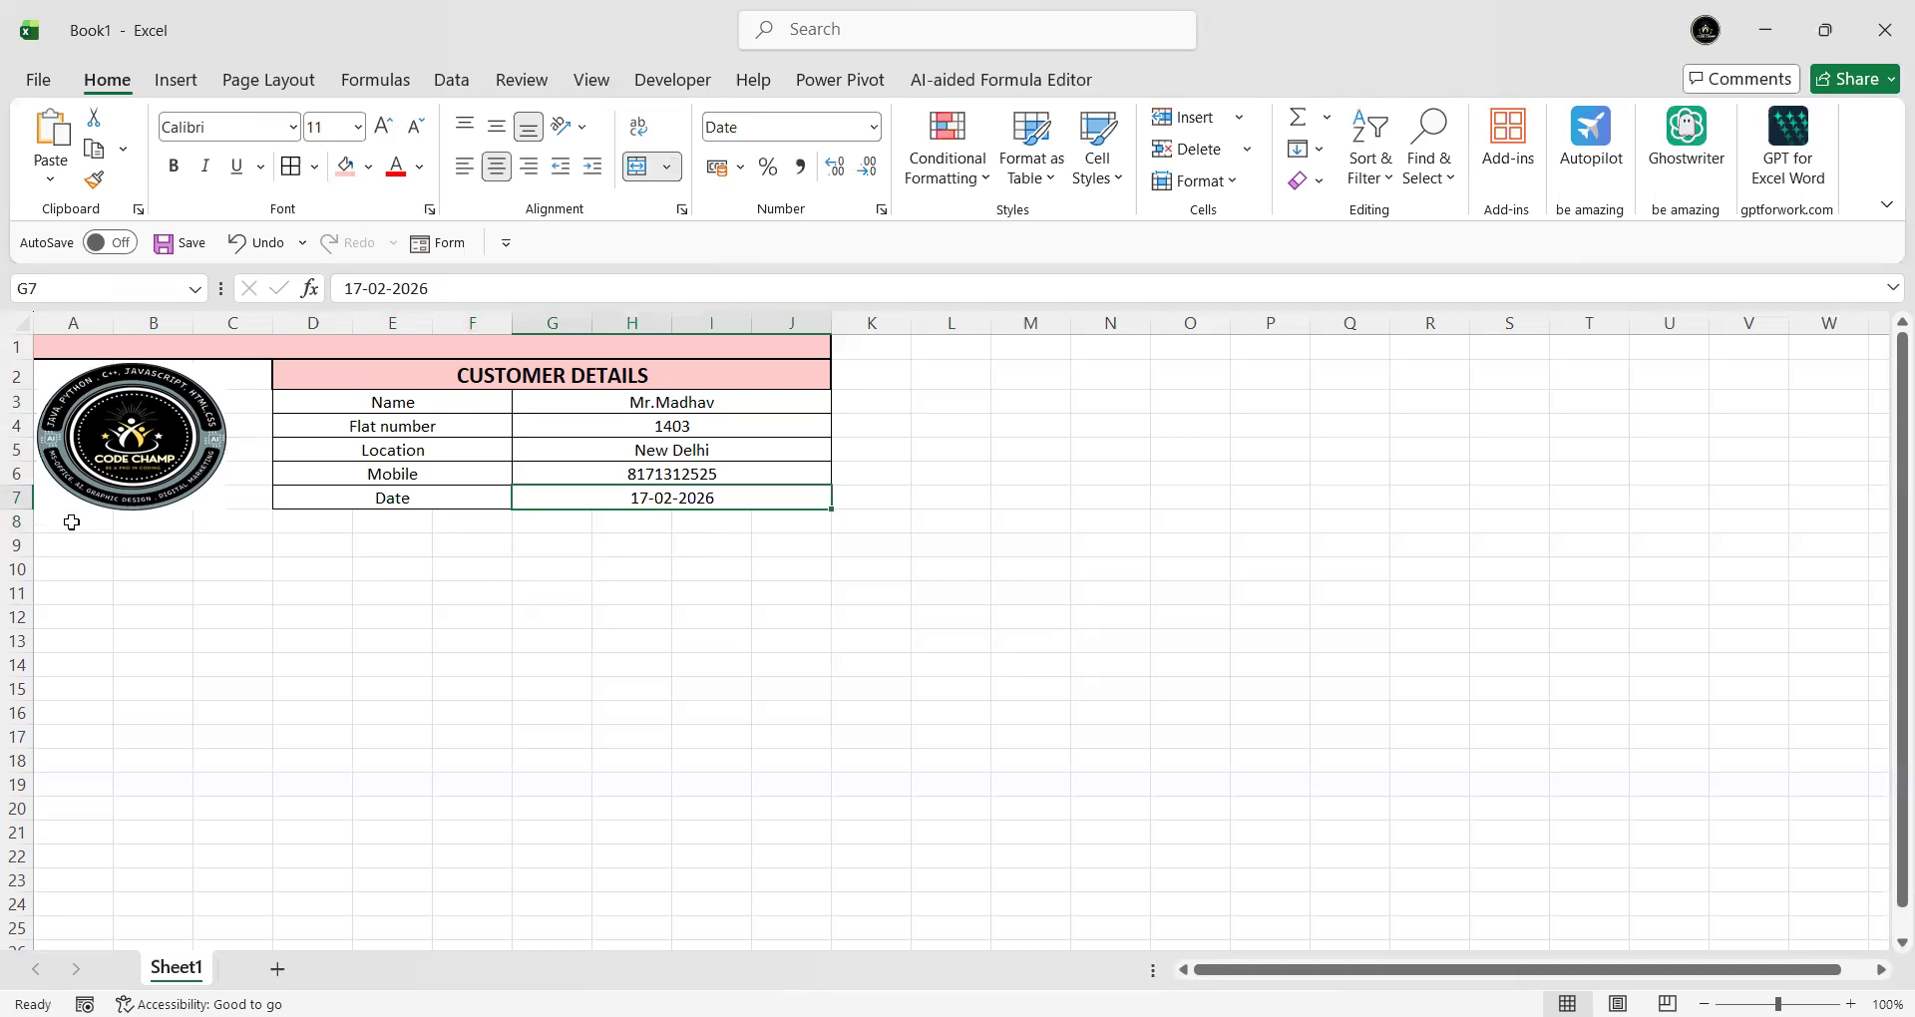
pyautogui.moveTo(80, 544); pyautogui.dragTo(758, 544)
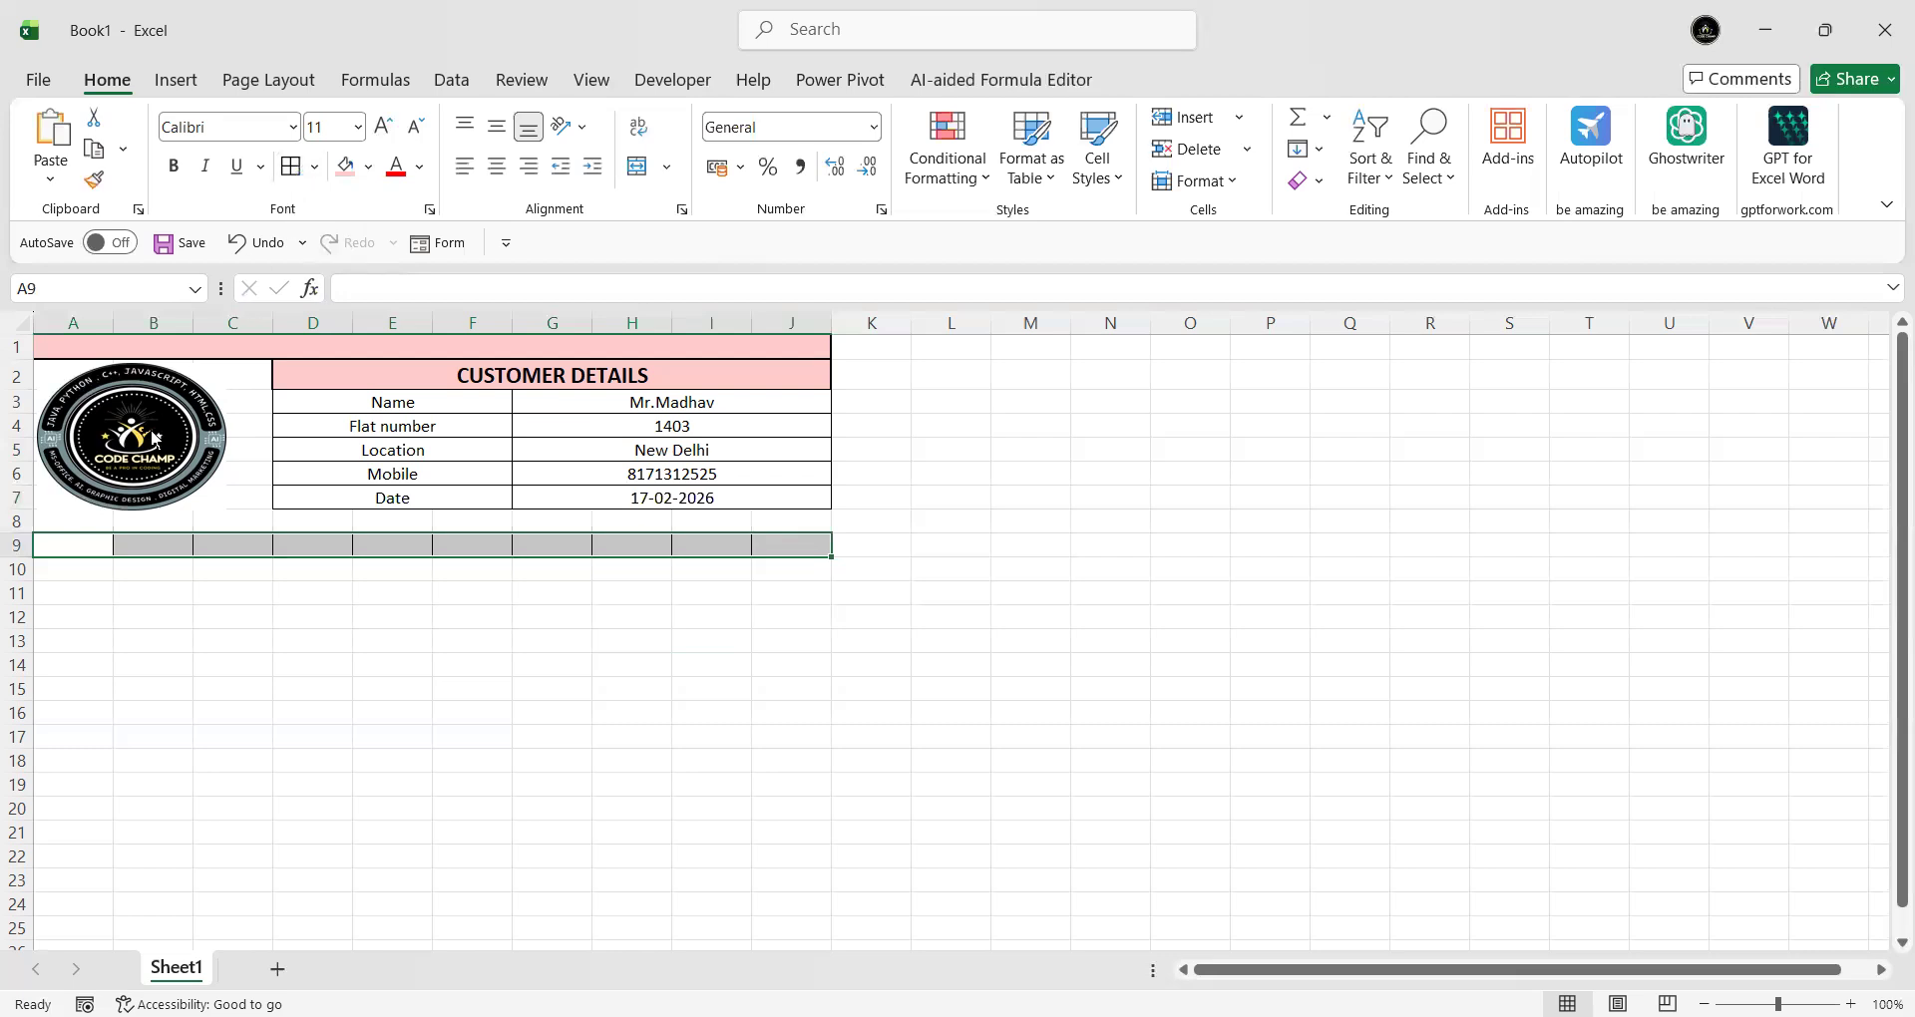
# - Enter the headings S.num, Product and Hardware in cells A9 to C9
pyautogui.click(84, 544)
pyautogui.write('S.num')
pyautogui.press('Tab')
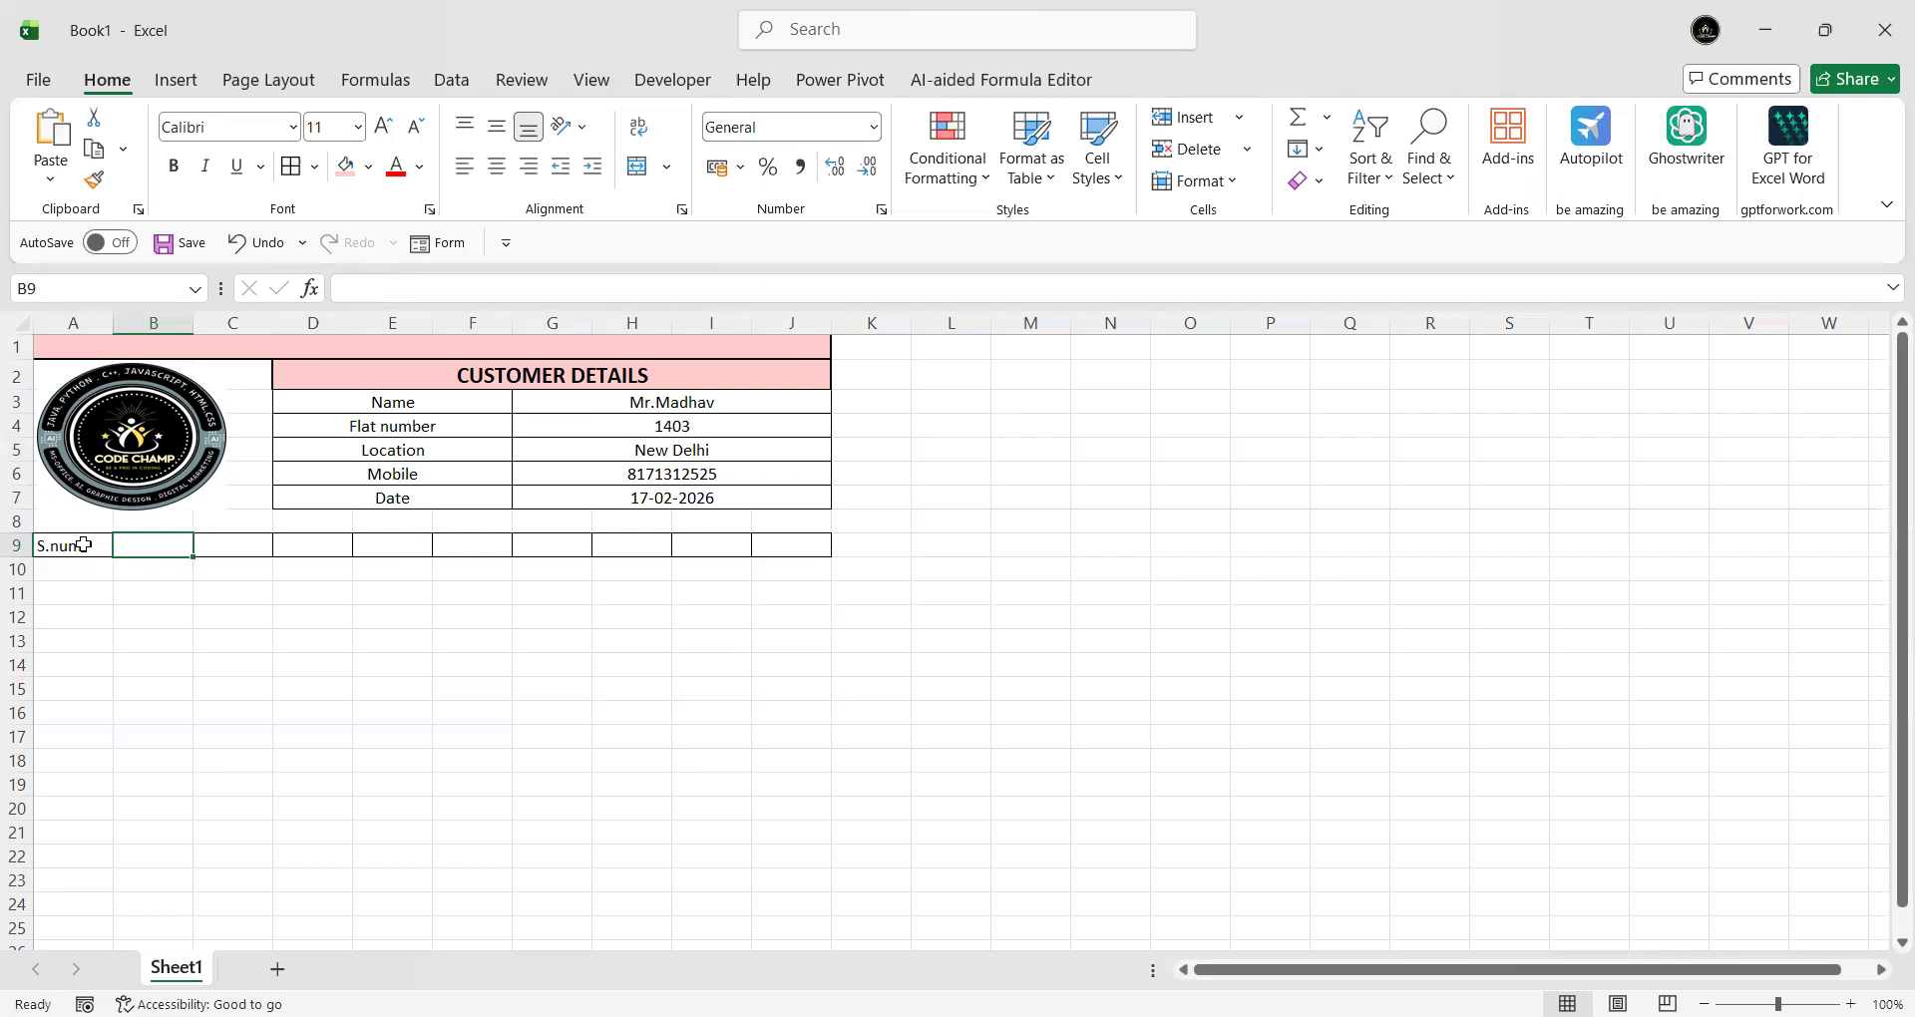
pyautogui.write('Product')
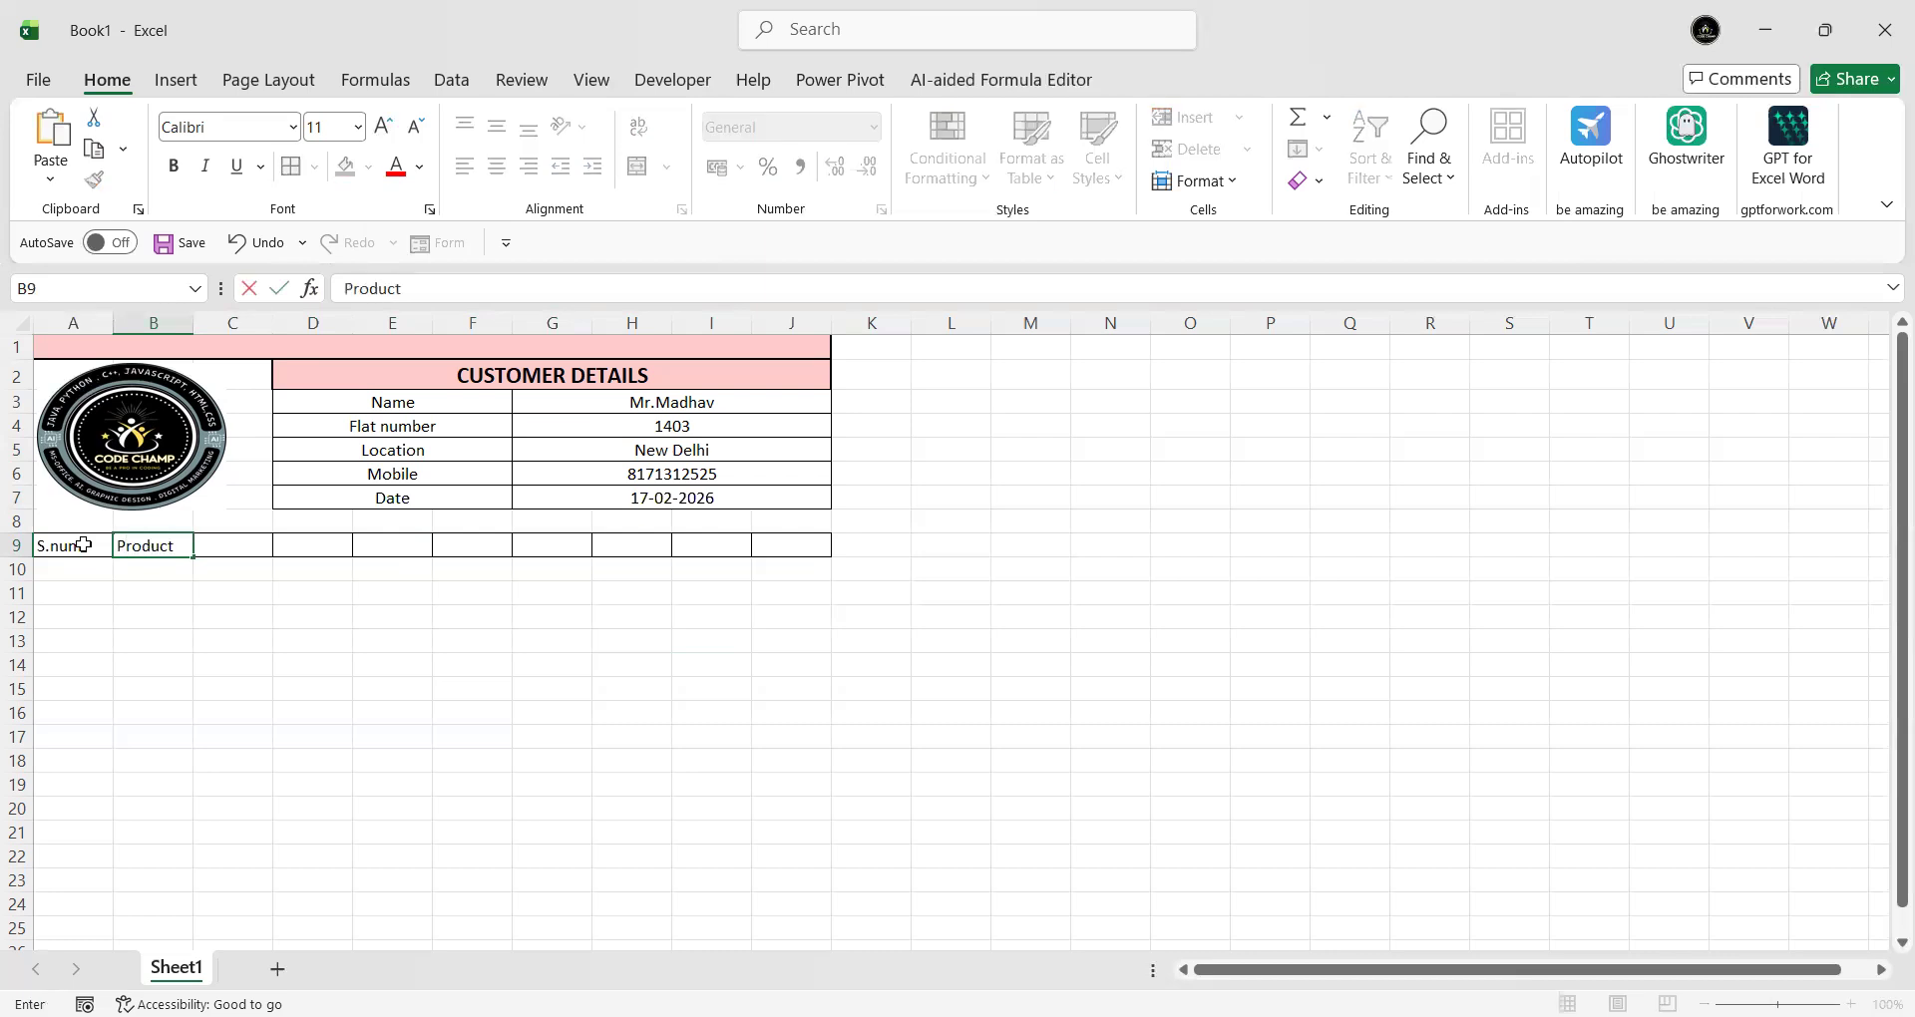
pyautogui.press('Tab')
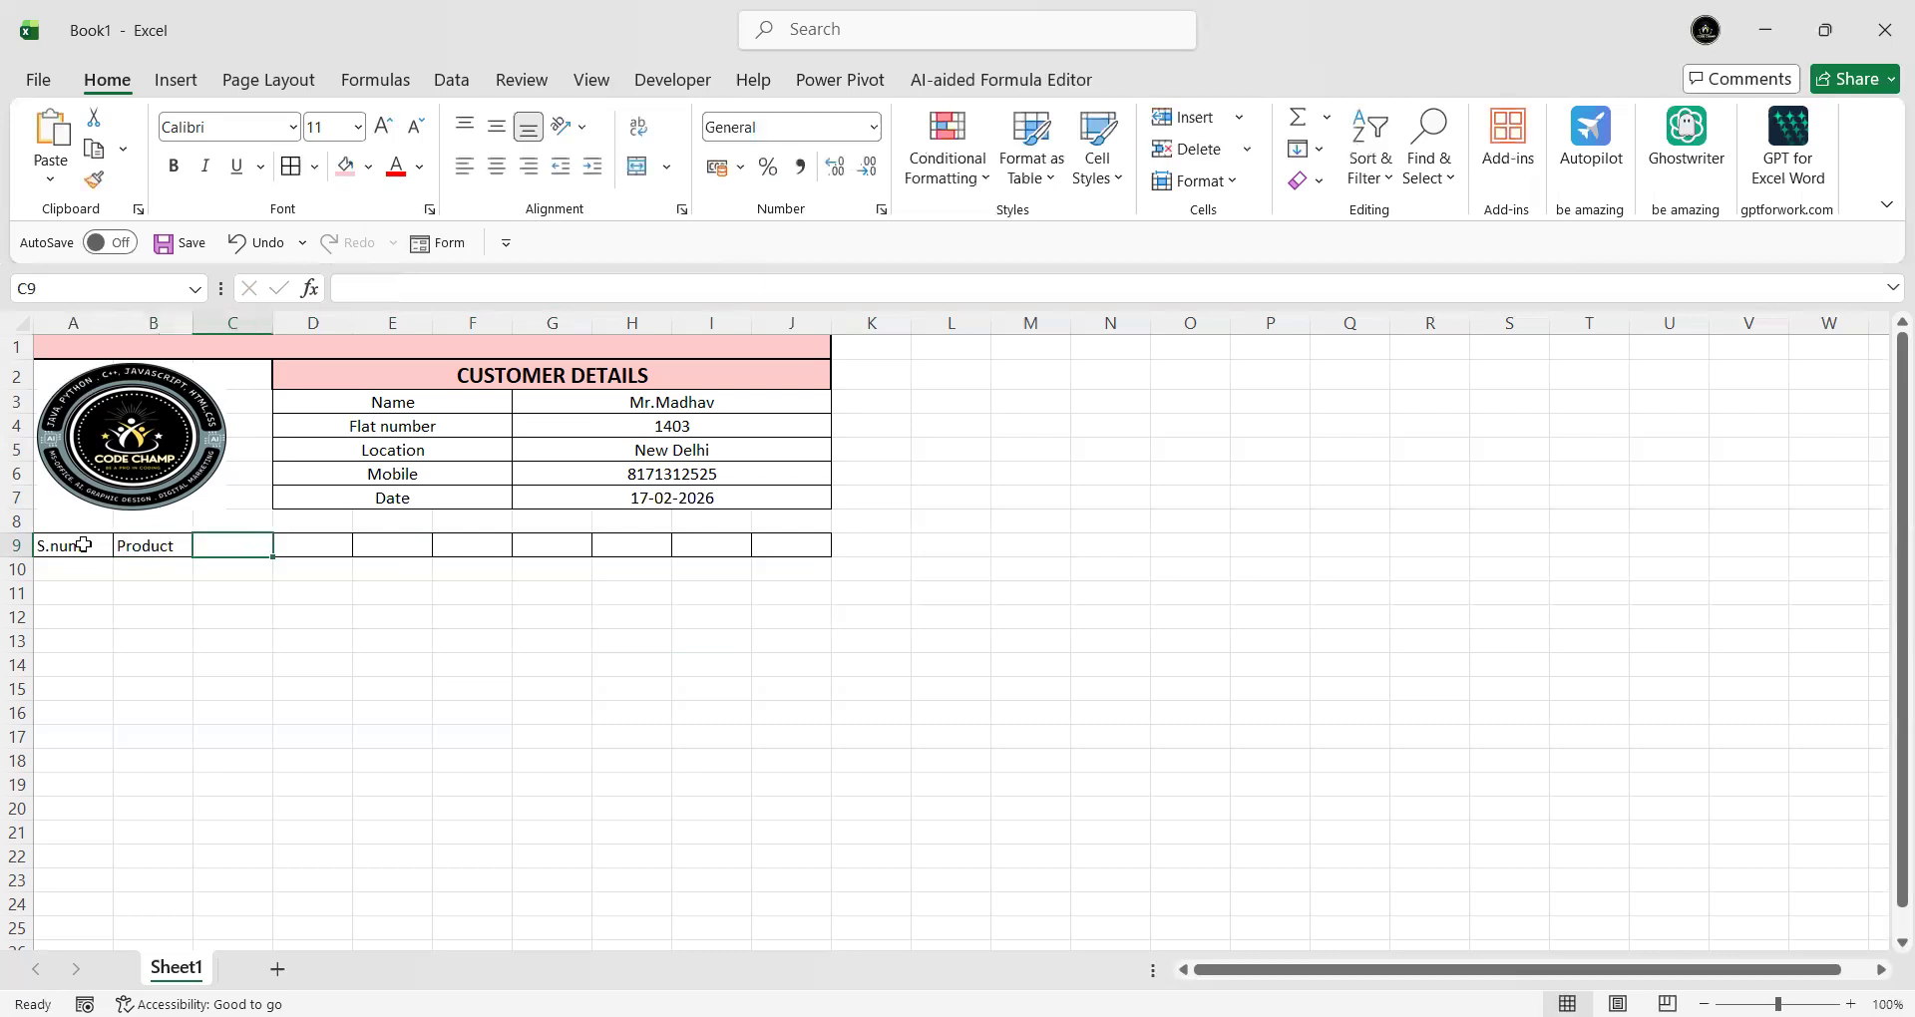
pyautogui.write('Hardware')
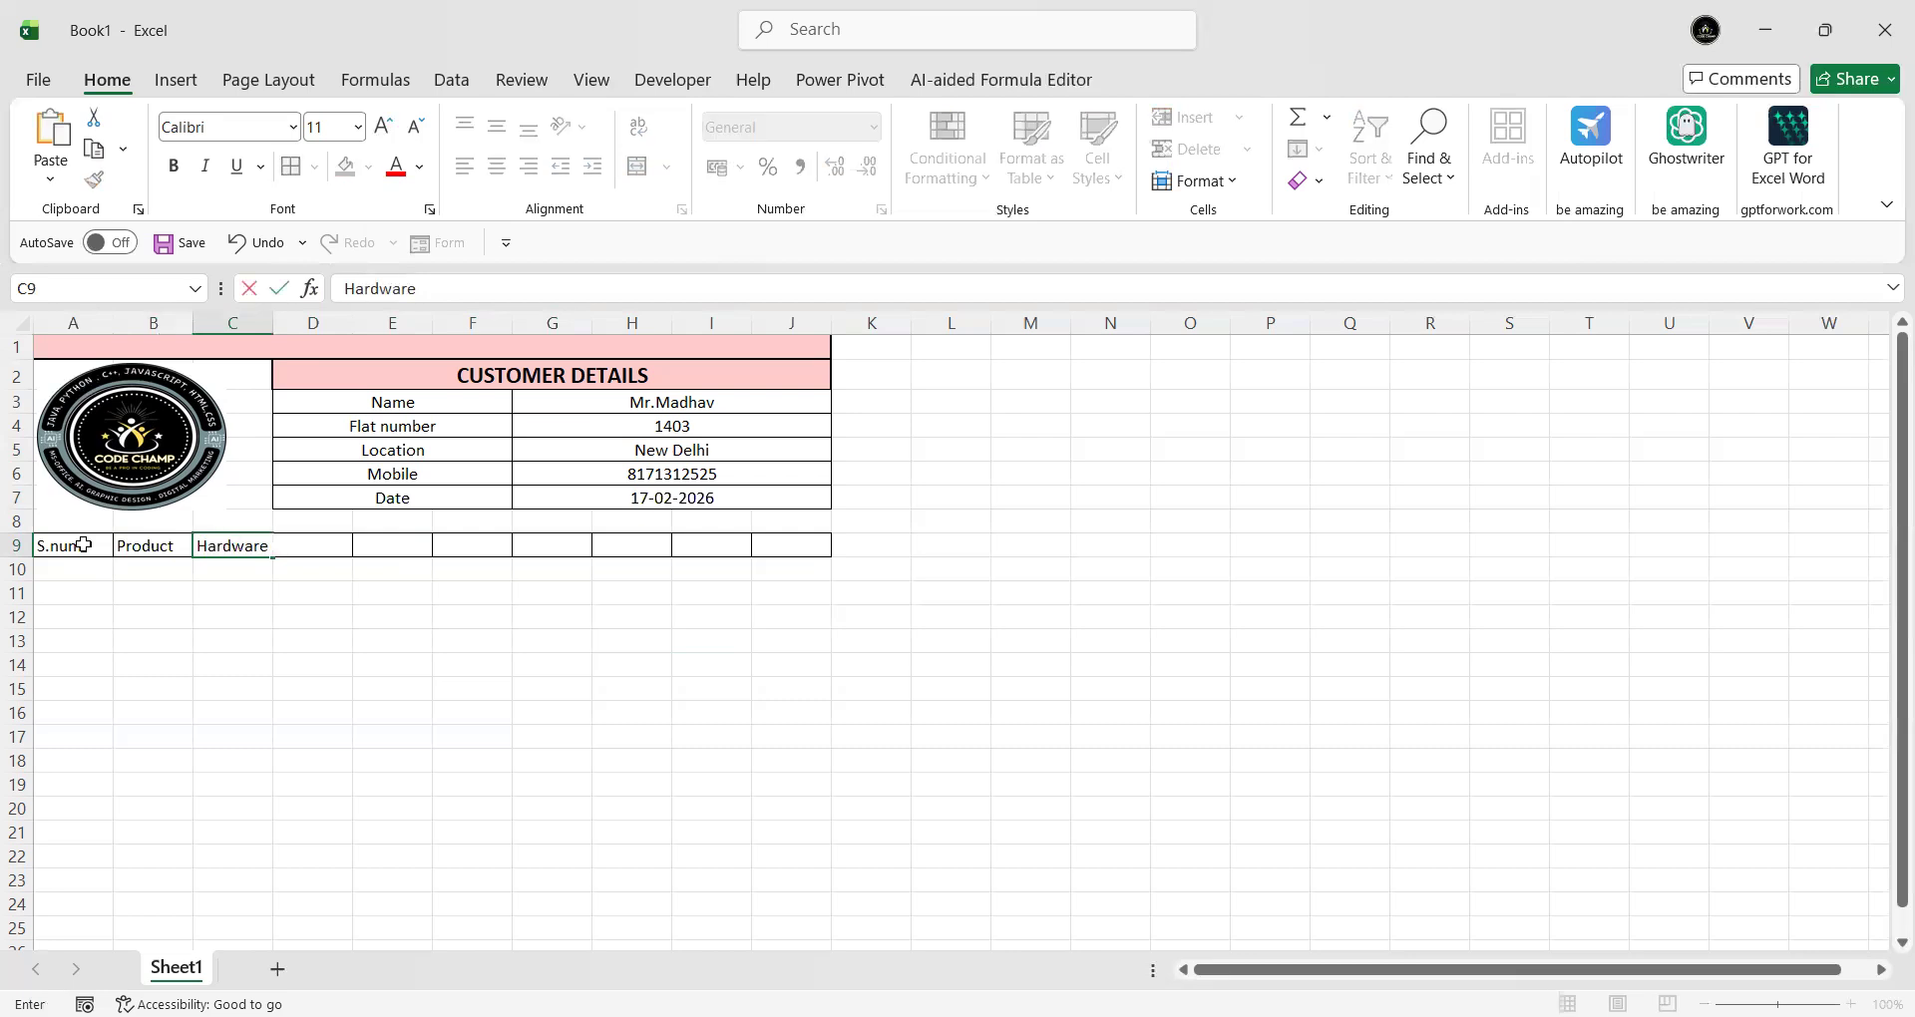
pyautogui.click(309, 613)
pyautogui.moveTo(299, 546); pyautogui.dragTo(770, 541)
pyautogui.click(334, 638)
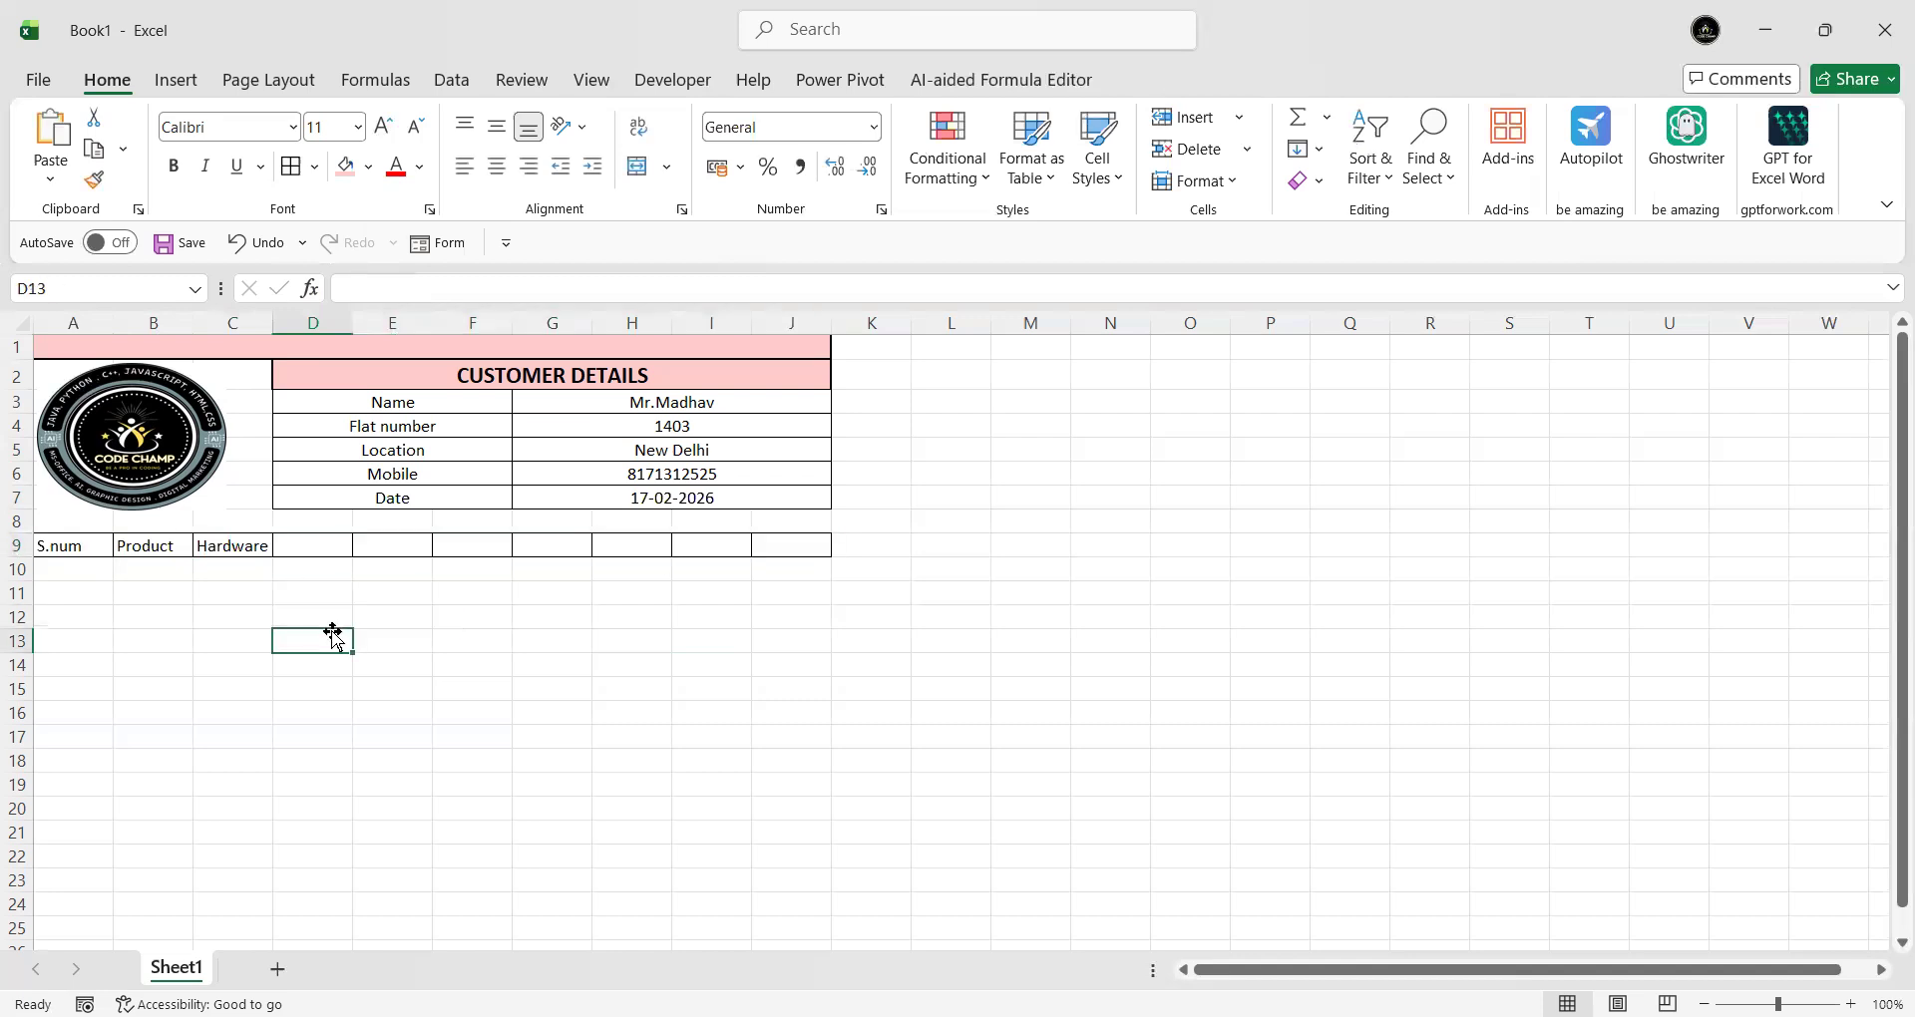
# - Merge A10:J10 into one pink-filled band labelled 'Kitchen'
pyautogui.moveTo(93, 567); pyautogui.dragTo(774, 569)
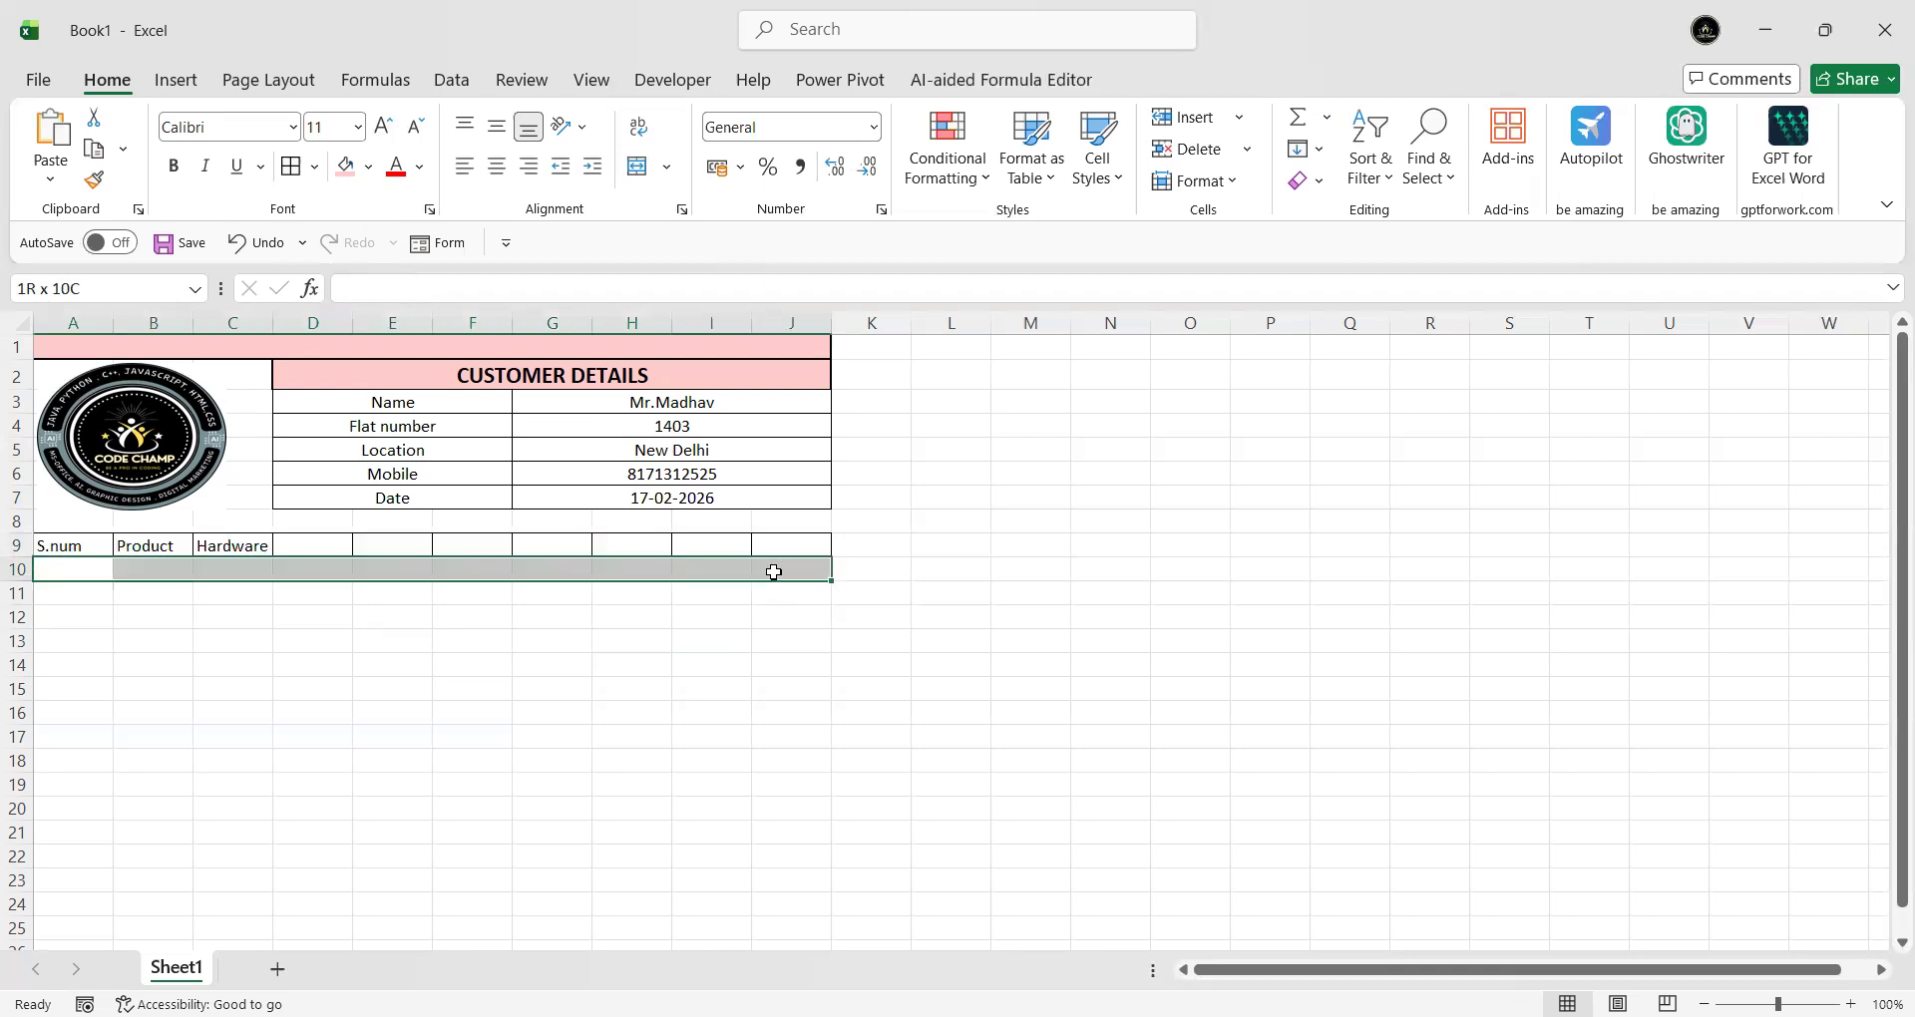
pyautogui.click(633, 169)
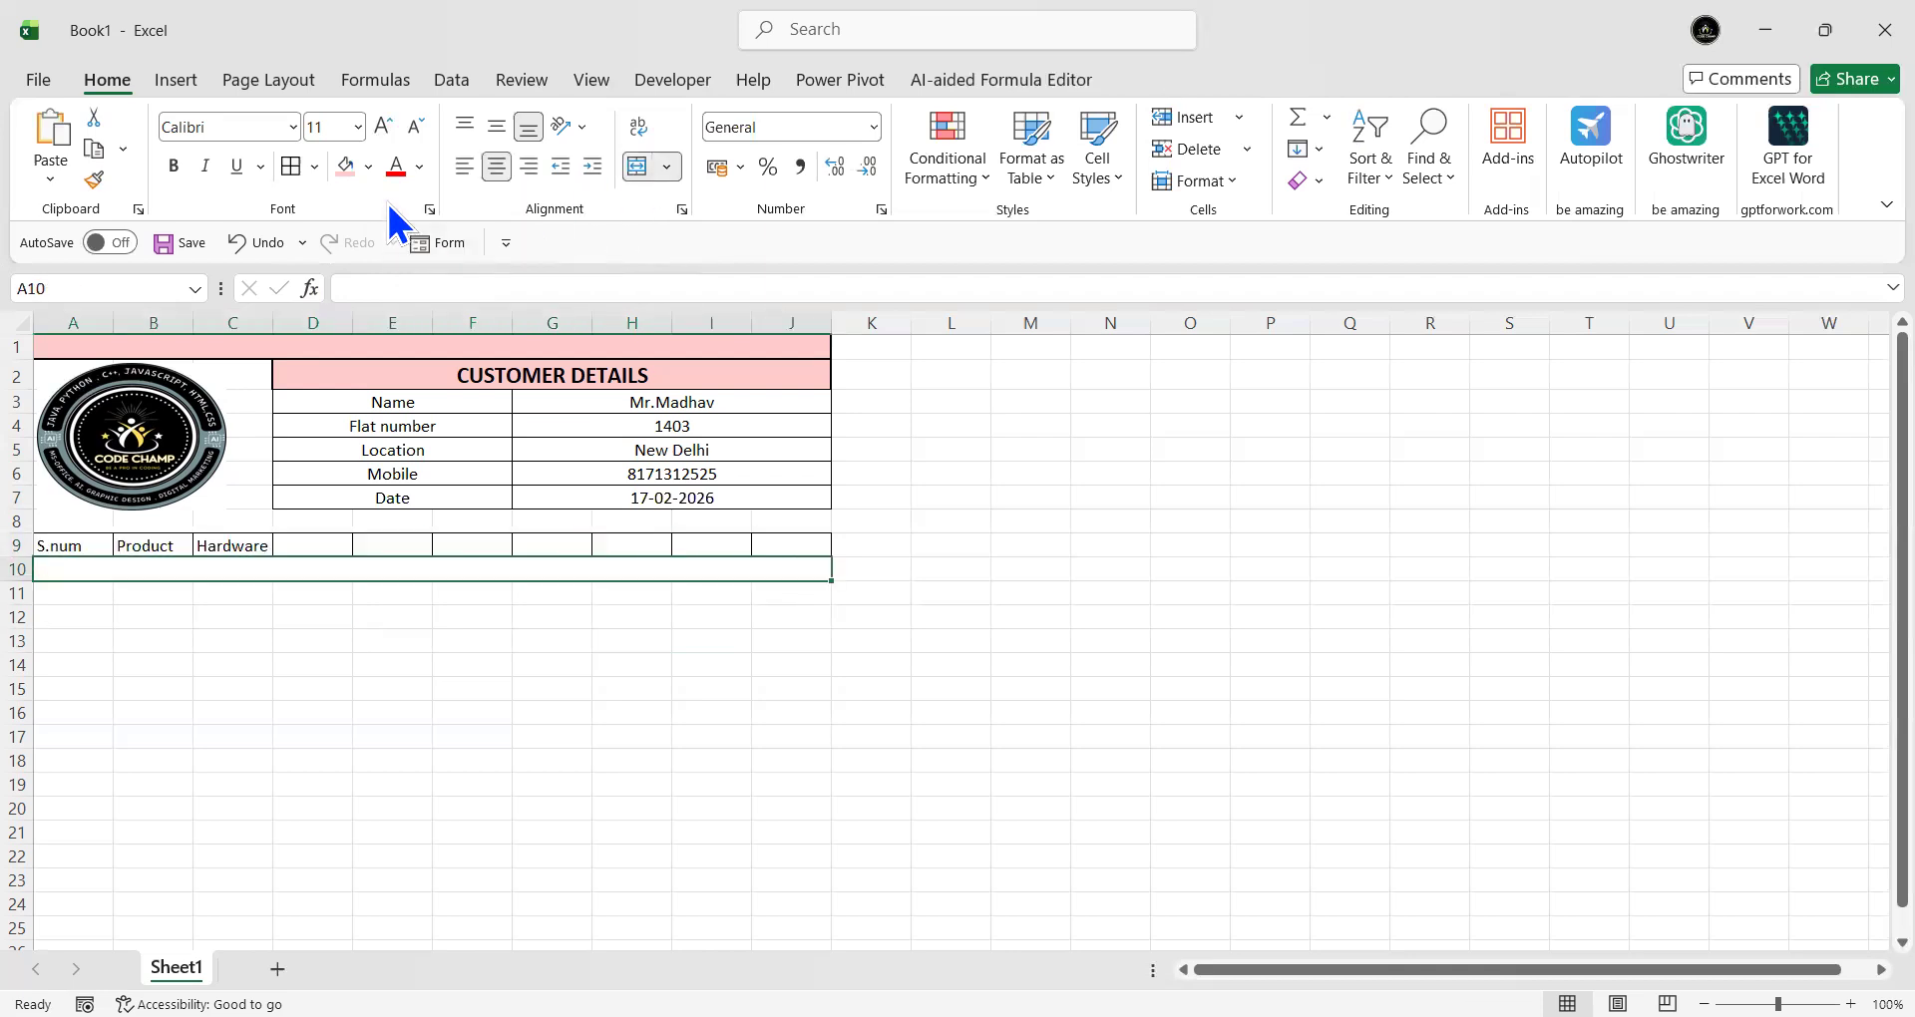
pyautogui.click(346, 166)
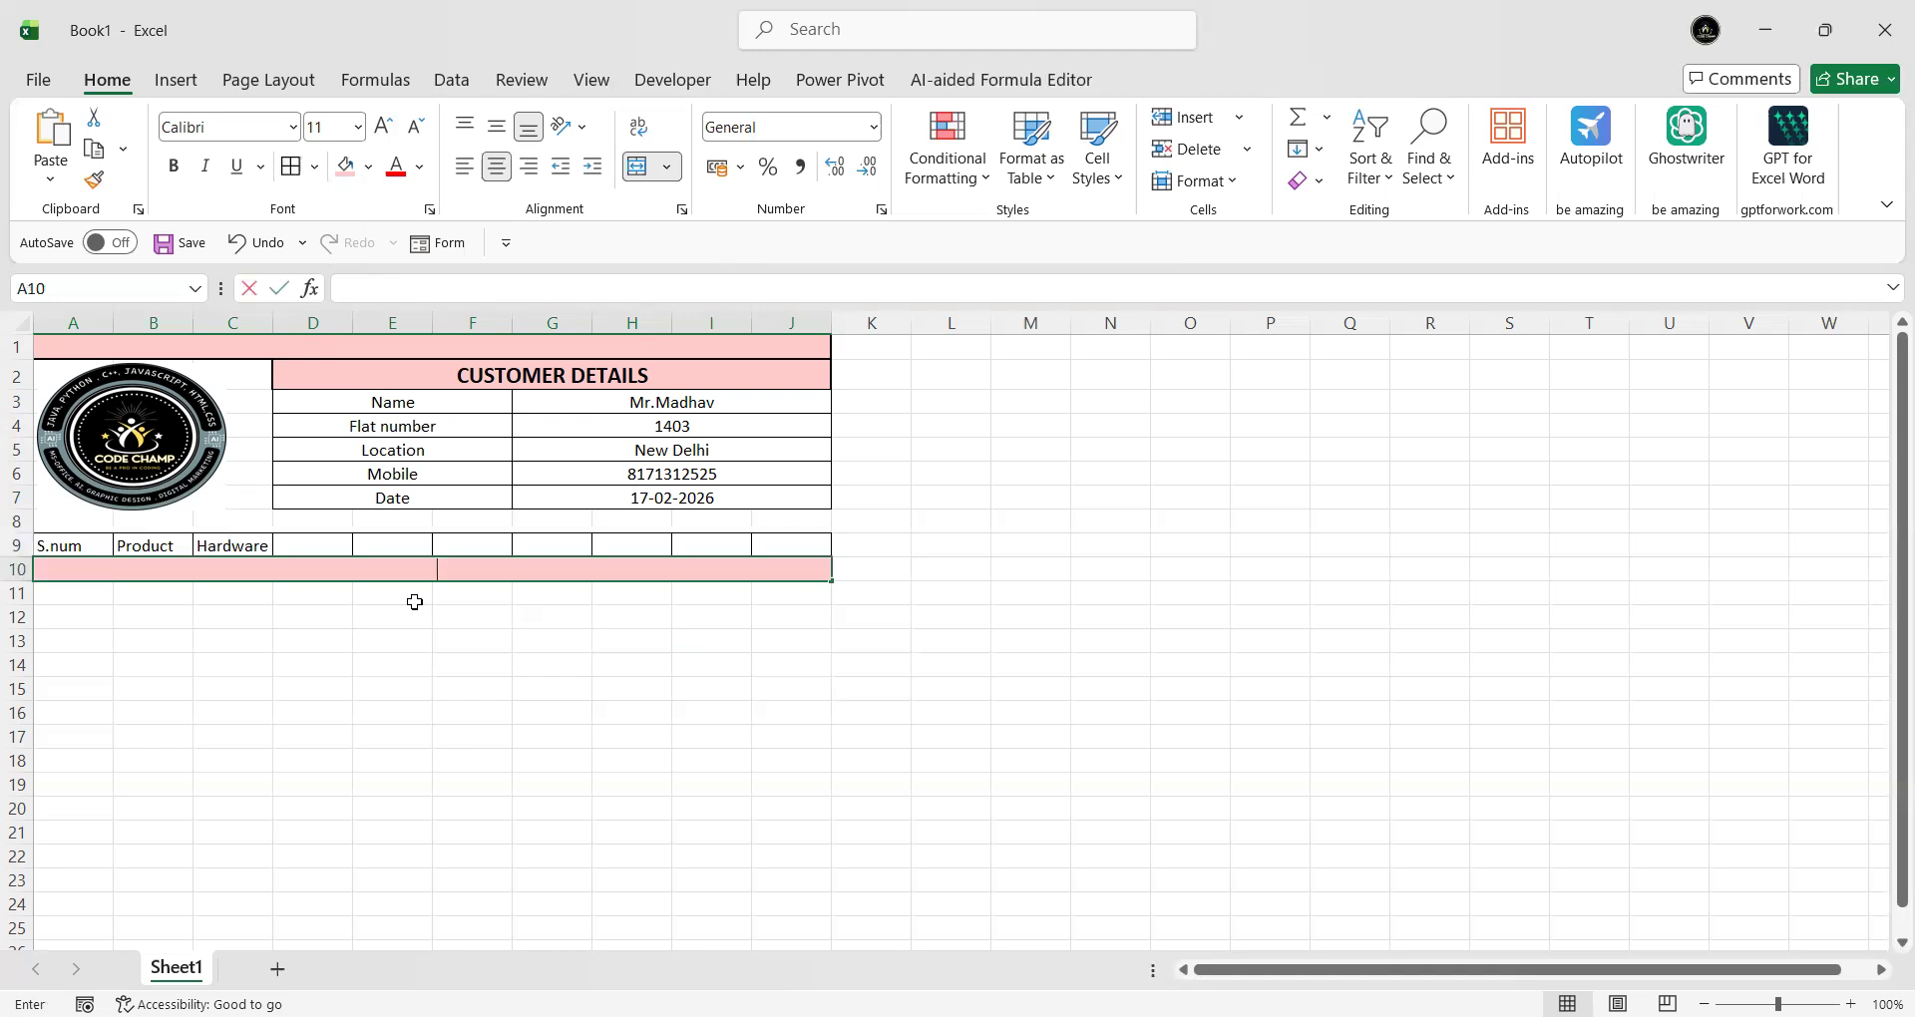
pyautogui.write('Kithi')
pyautogui.press('BackSpace')
pyautogui.press('BackSpace')
pyautogui.write('chen')
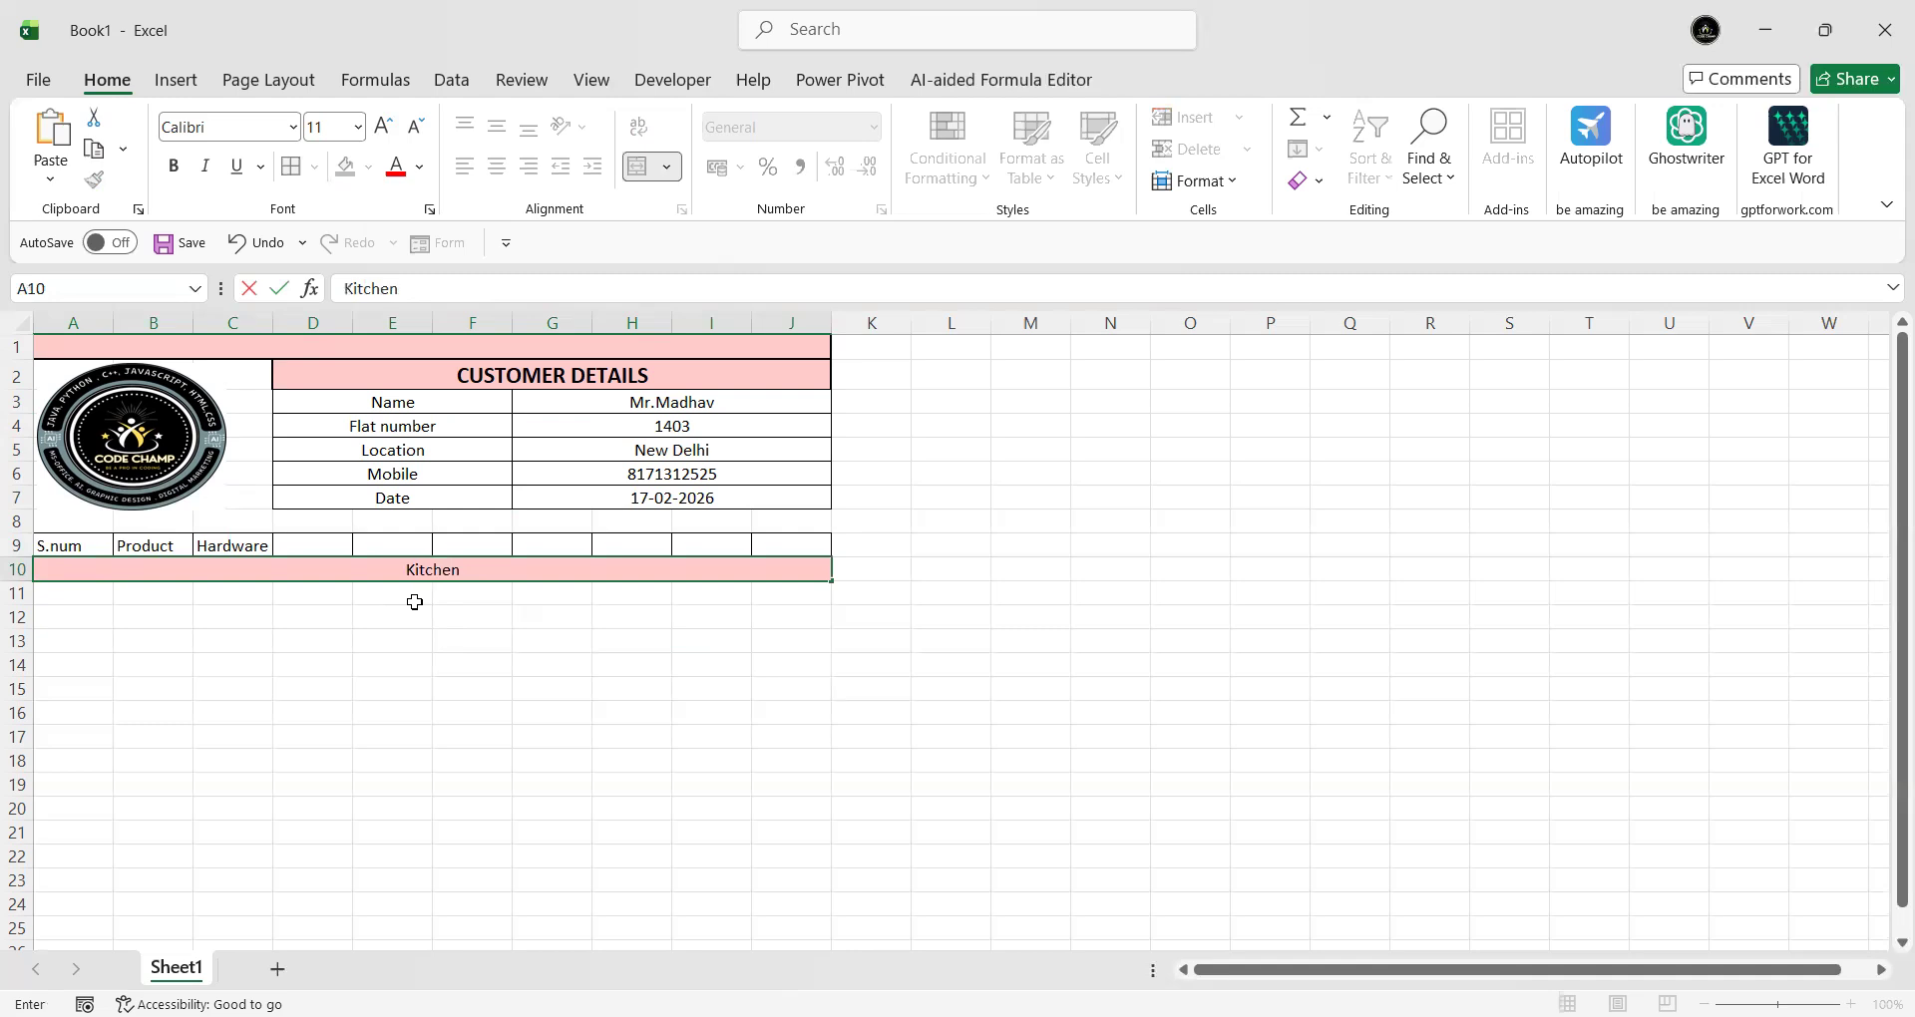
pyautogui.press('Return')
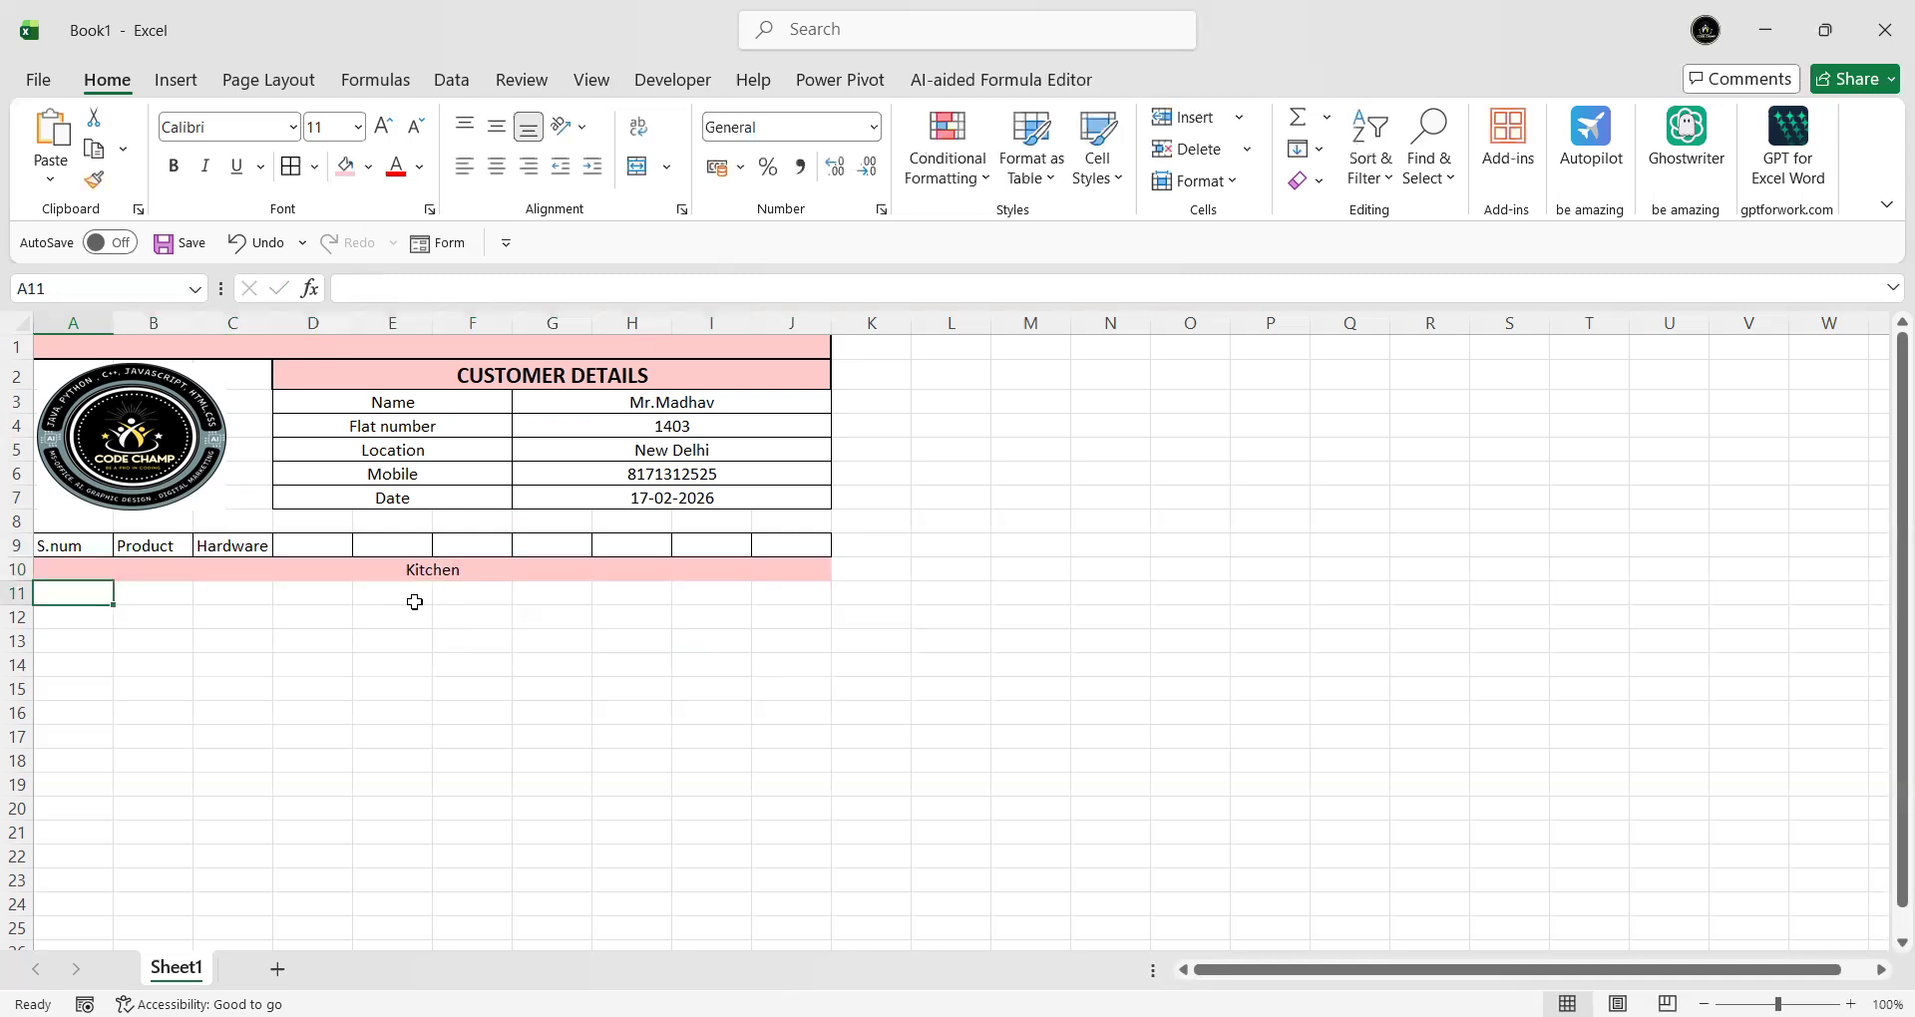
# - Apply All Borders to the item block A11:J23
pyautogui.moveTo(68, 593); pyautogui.dragTo(812, 884)
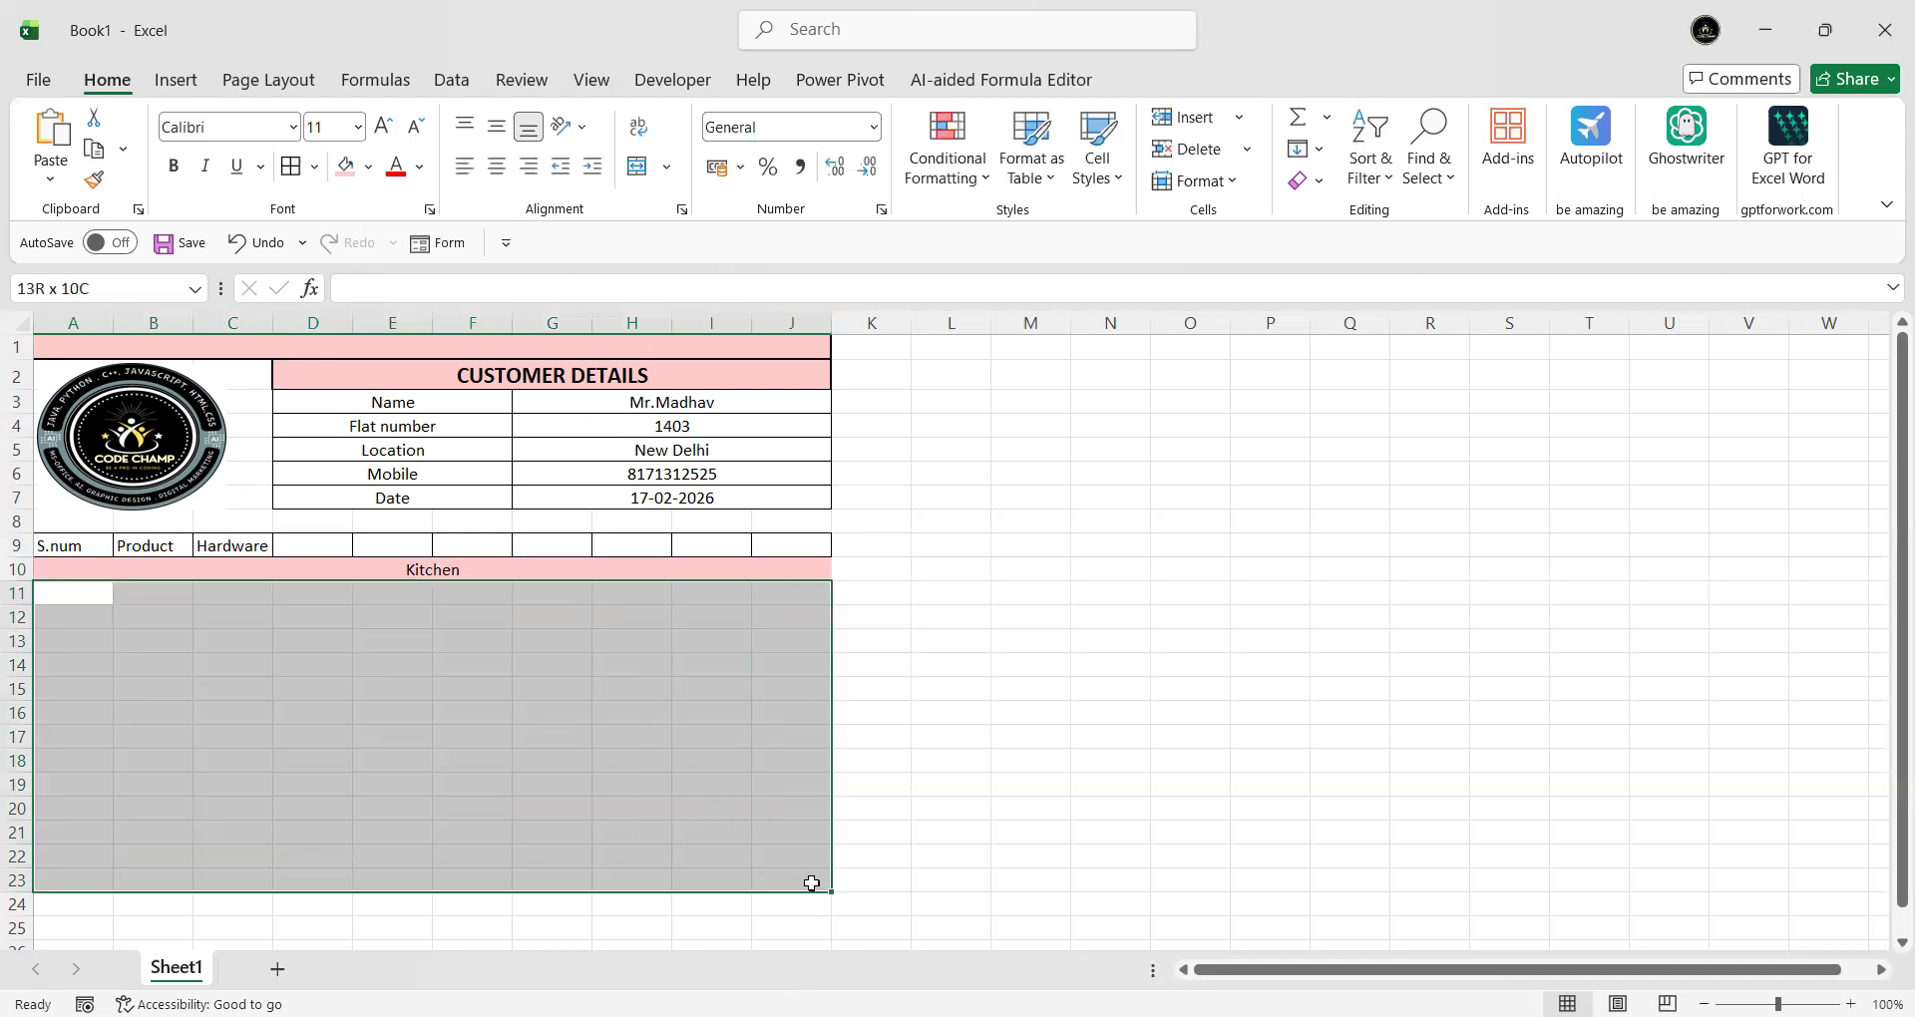
pyautogui.click(292, 165)
pyautogui.click(392, 664)
# - Fill the first item row with 1, Tab and yes in A11:C11
pyautogui.click(77, 594)
pyautogui.write('1')
pyautogui.press('Tab')
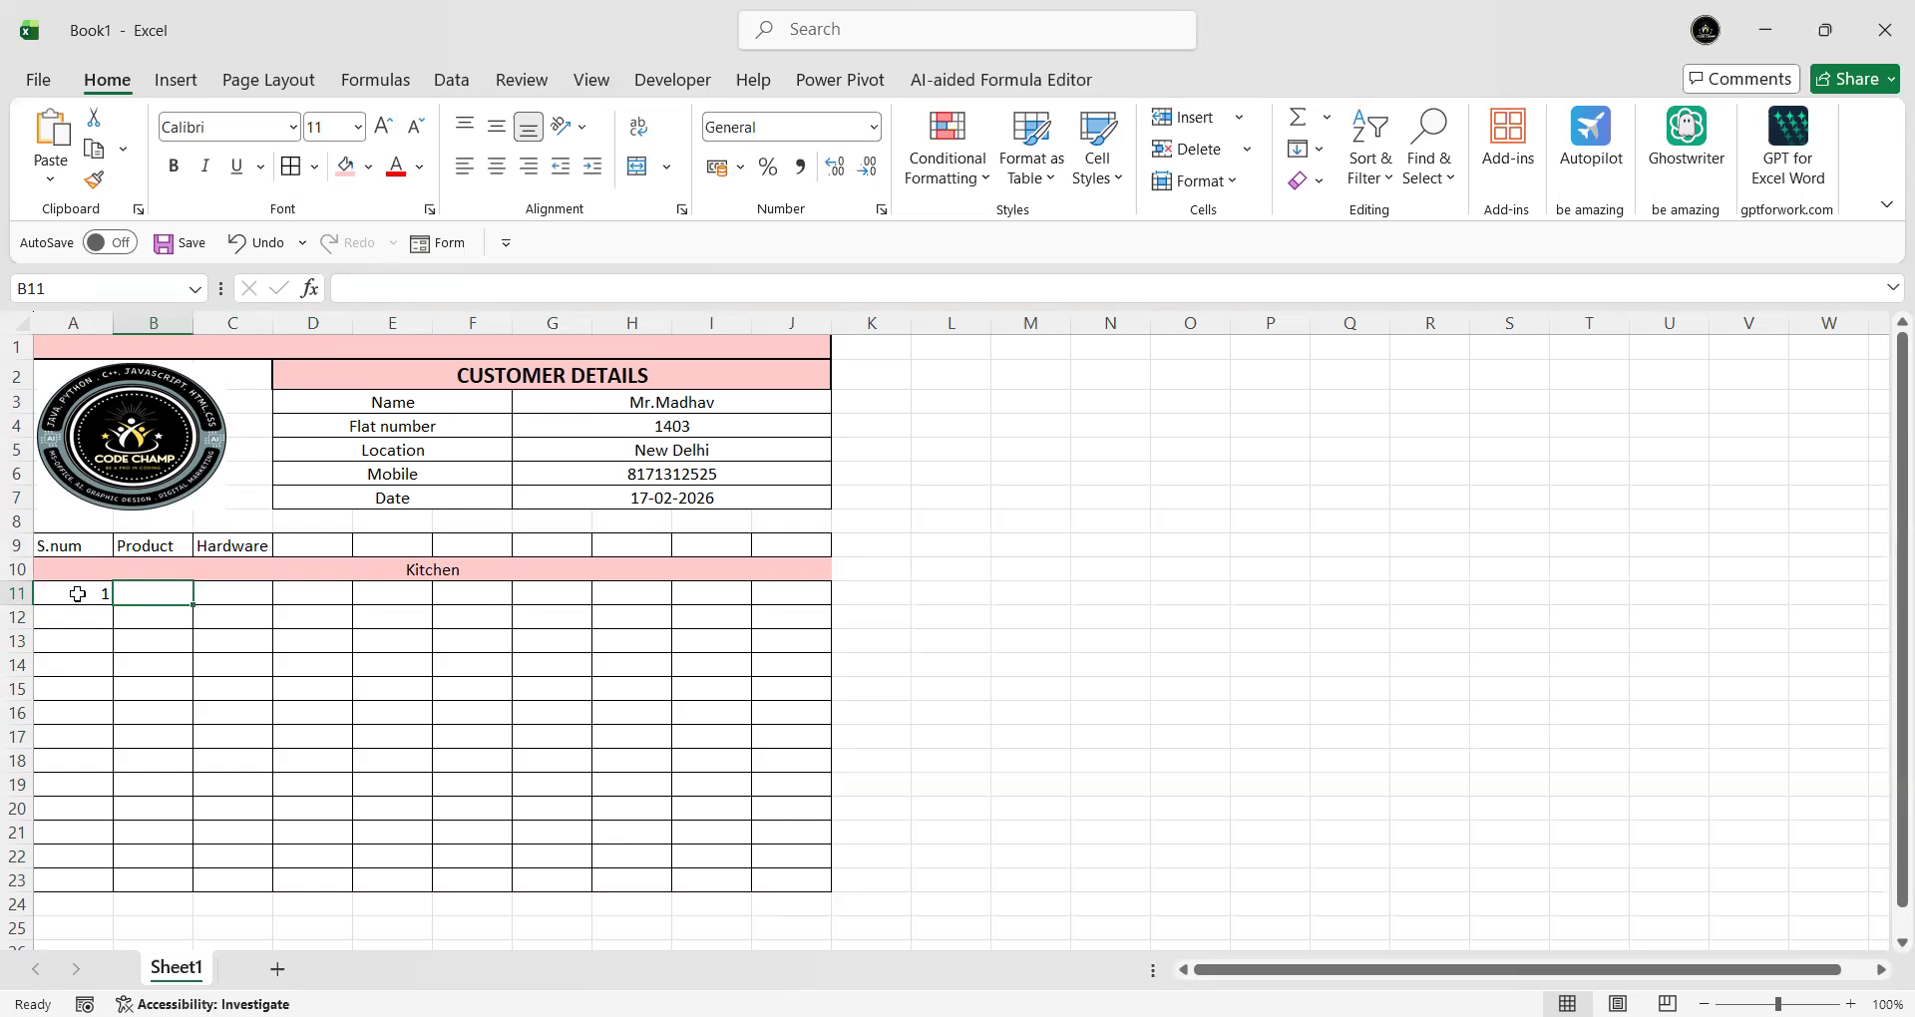
pyautogui.write('Tab')
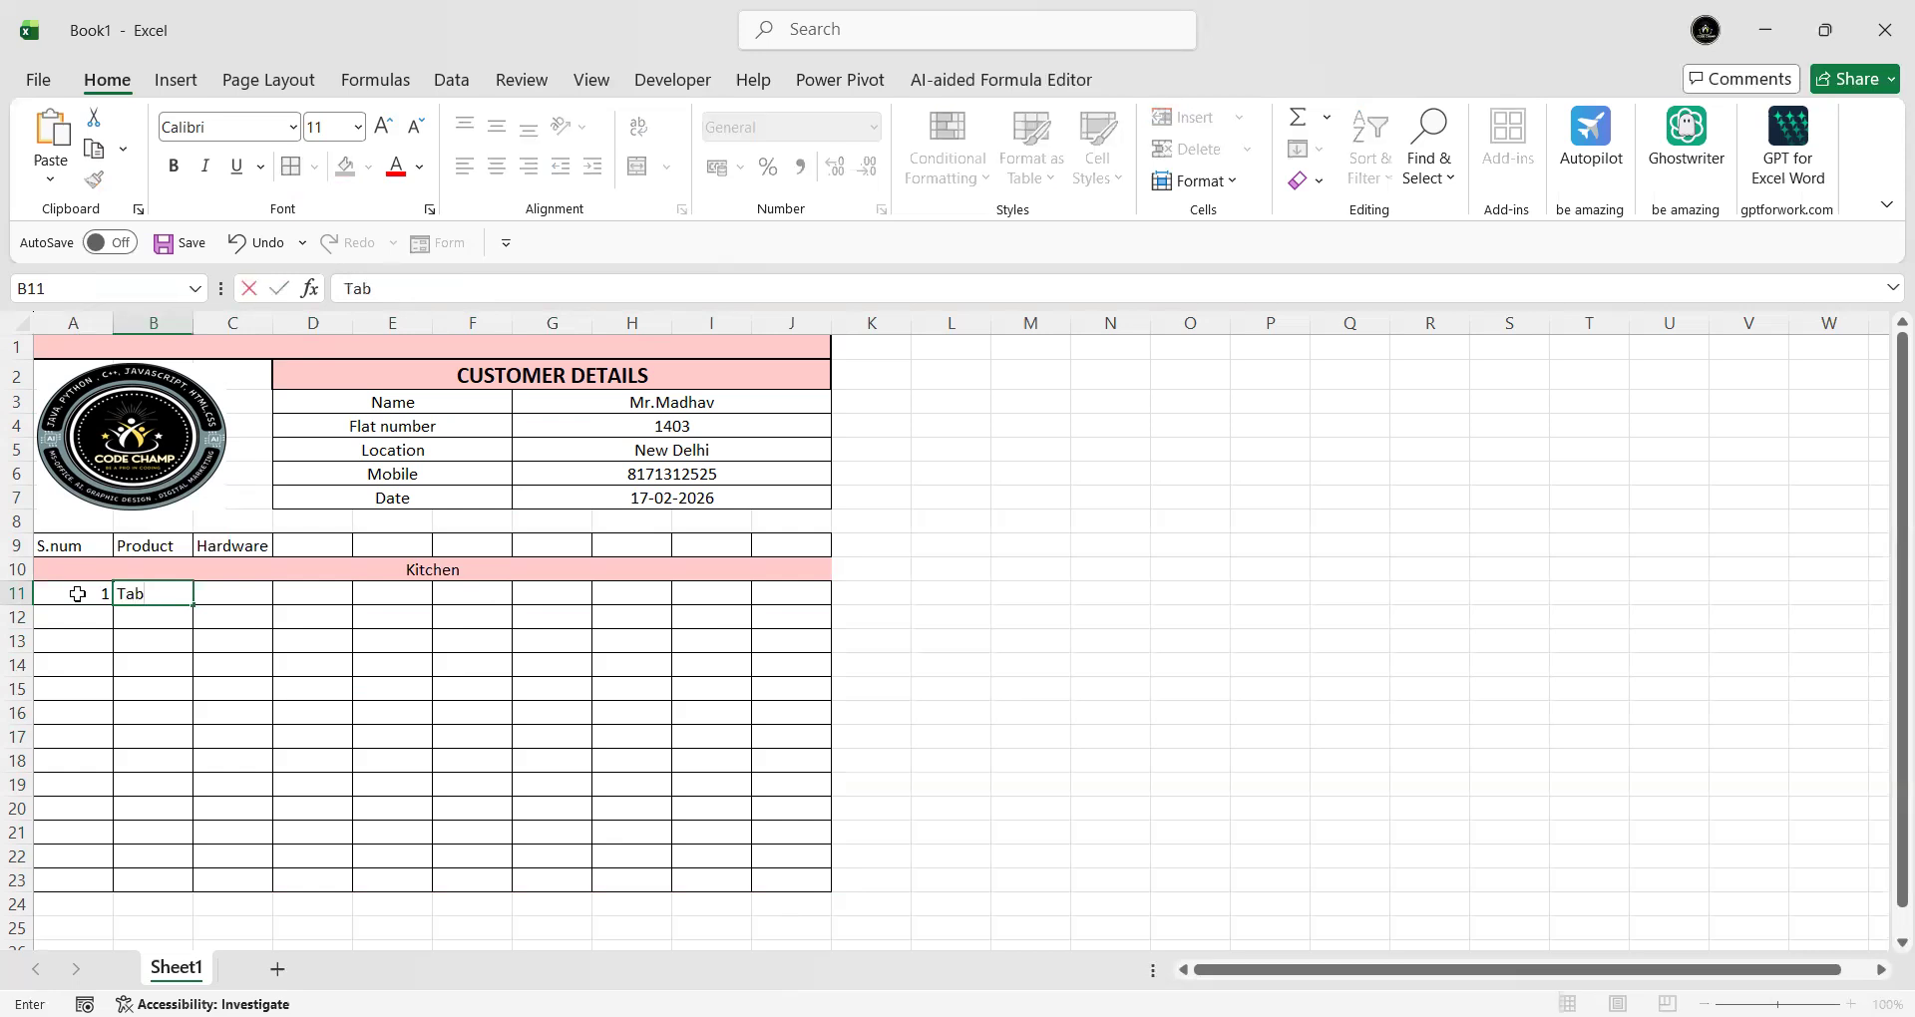
pyautogui.press('Tab')
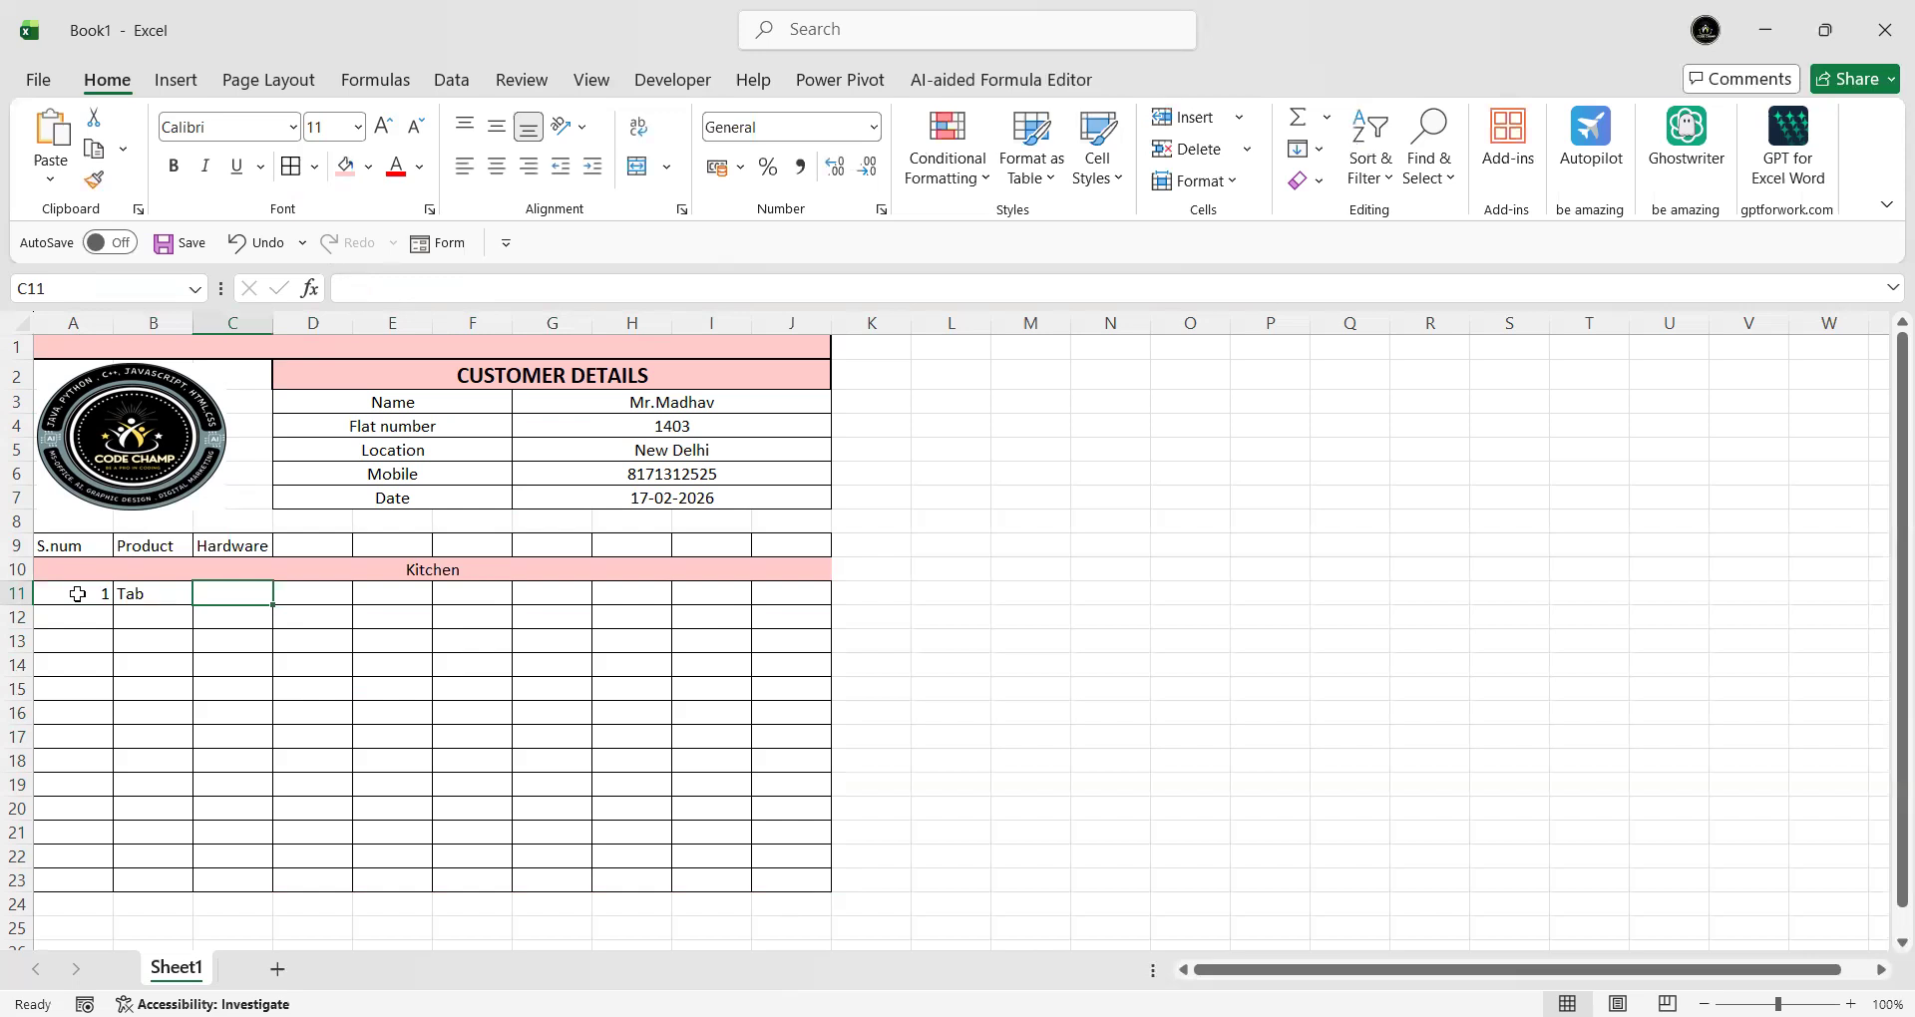
pyautogui.write('yes')
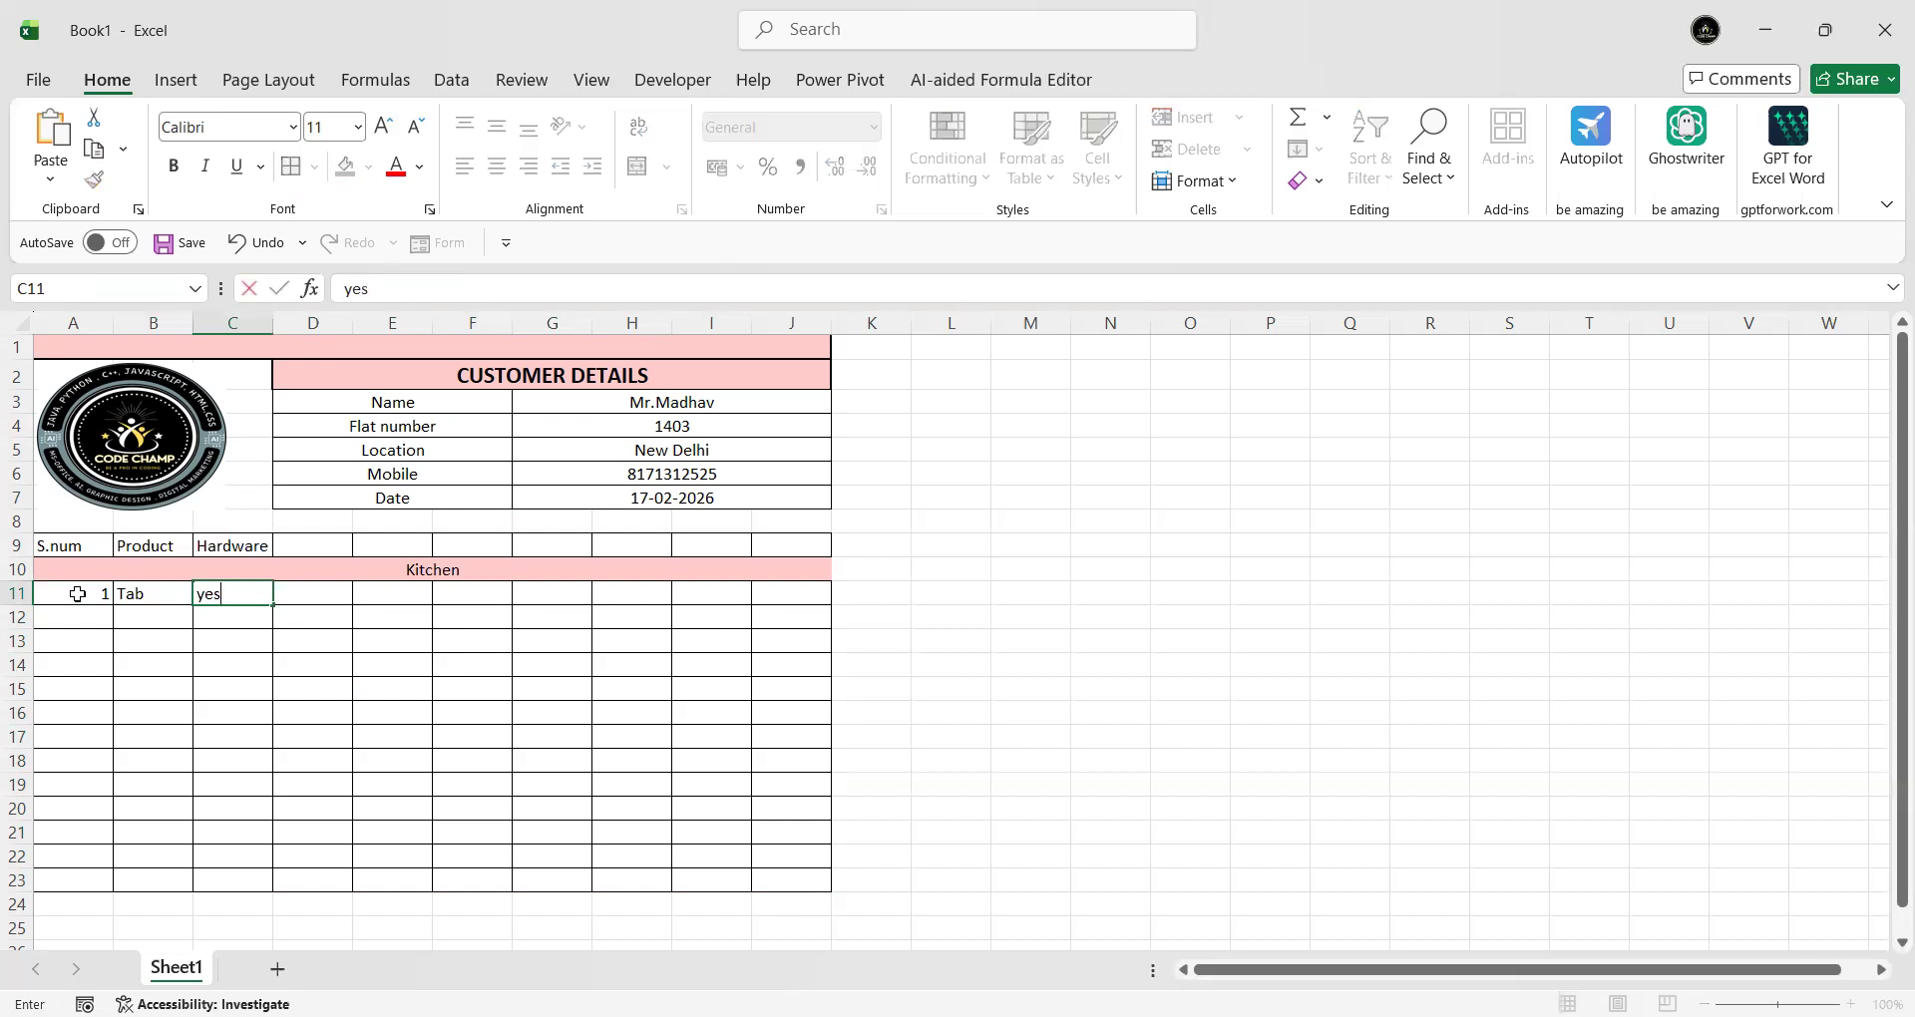
pyautogui.click(383, 740)
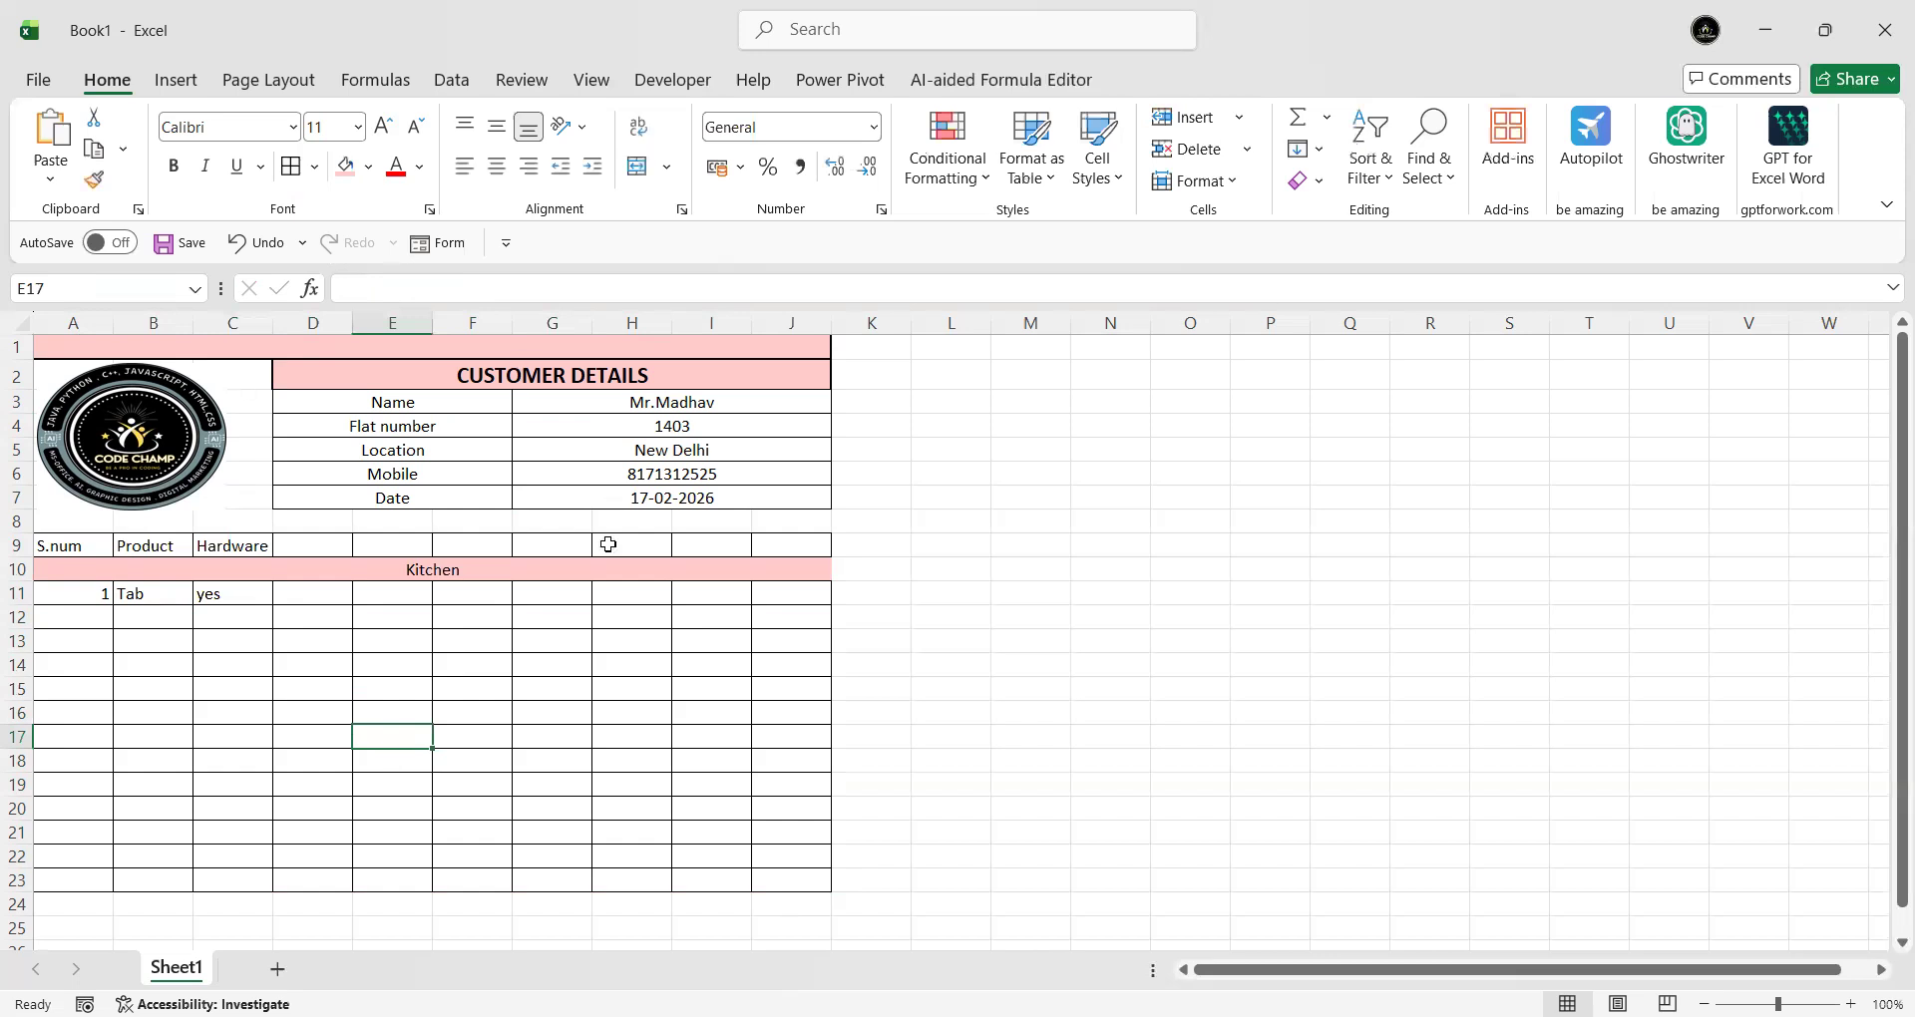